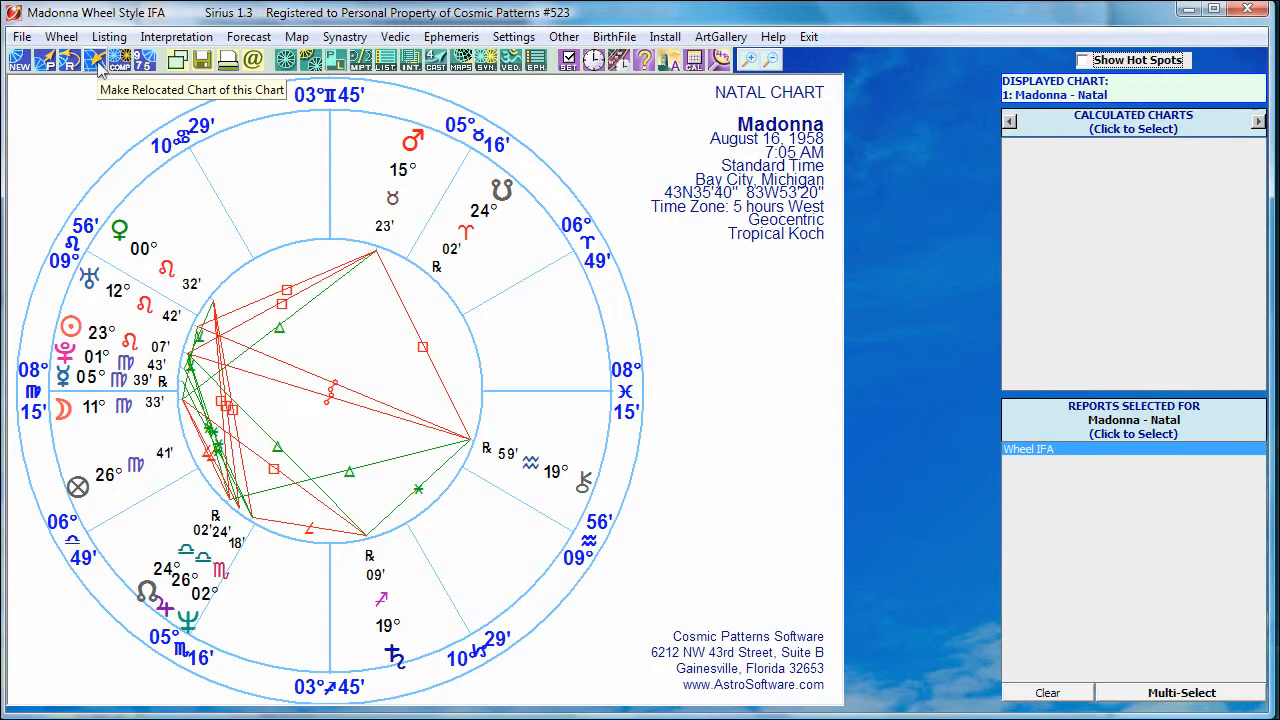
Create a relocated chart of the Madonna natal chart for New York, New York
click(95, 61)
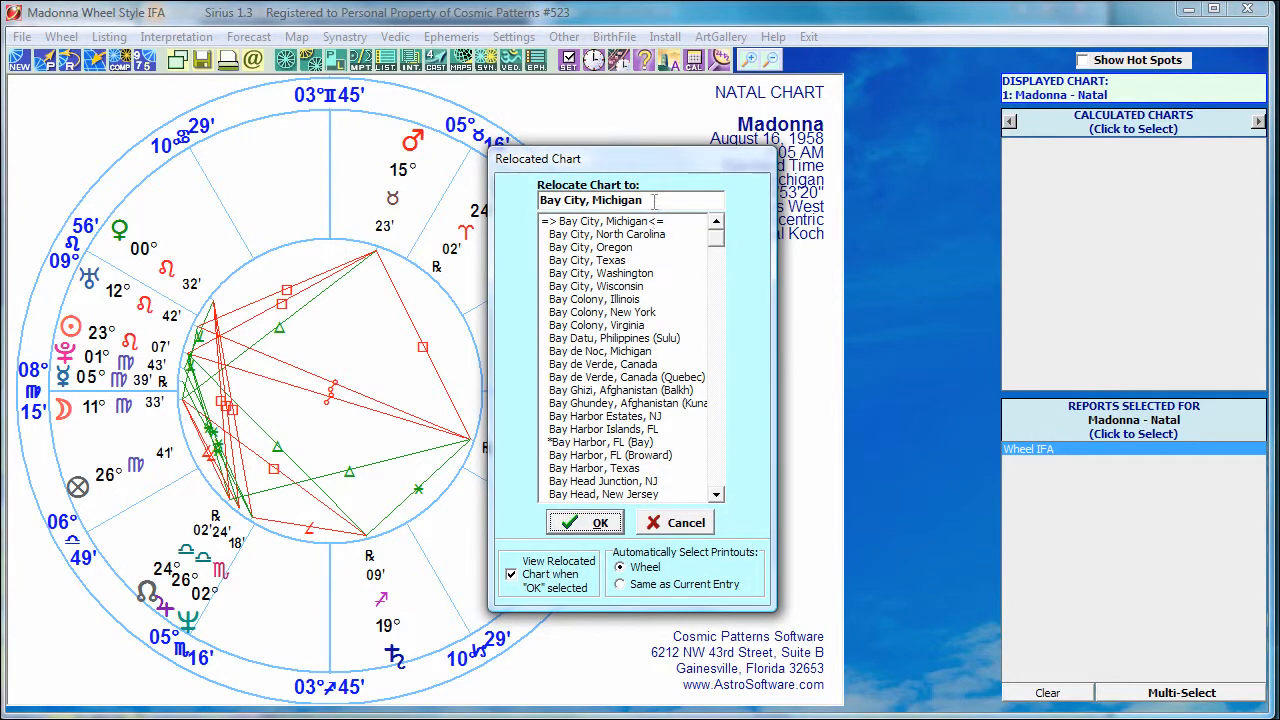
click(654, 200)
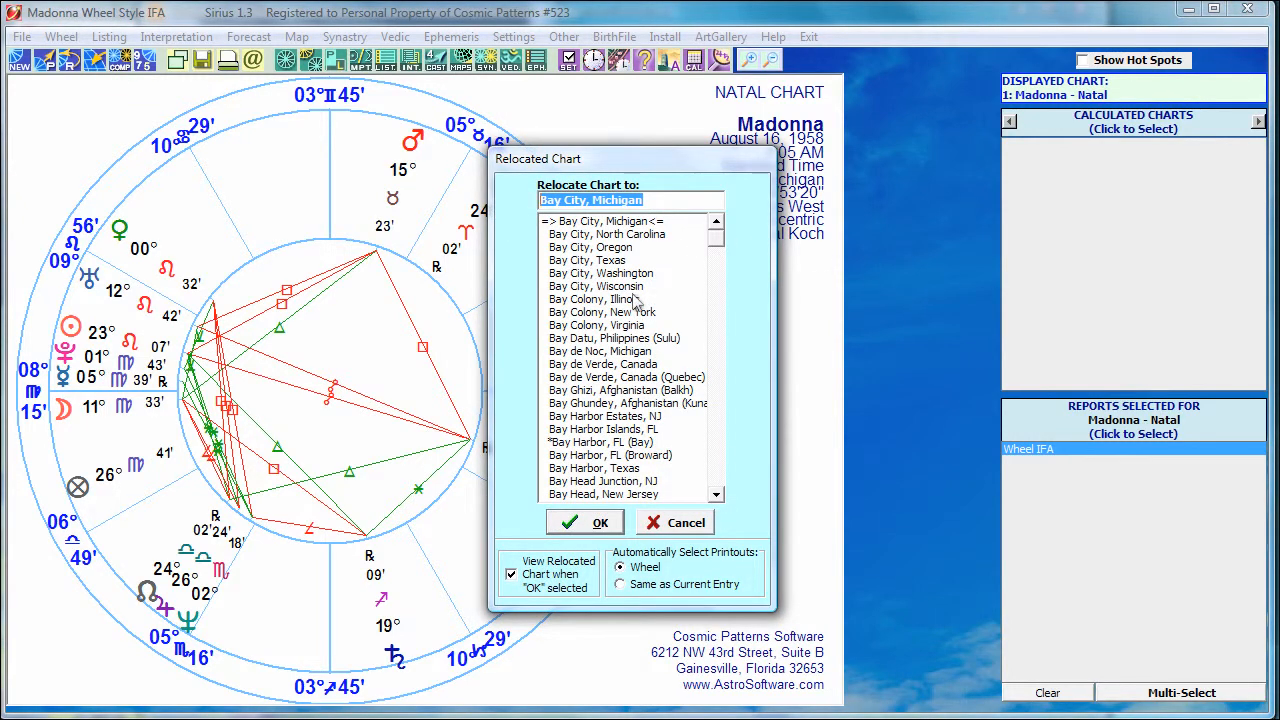
text(new york city,)
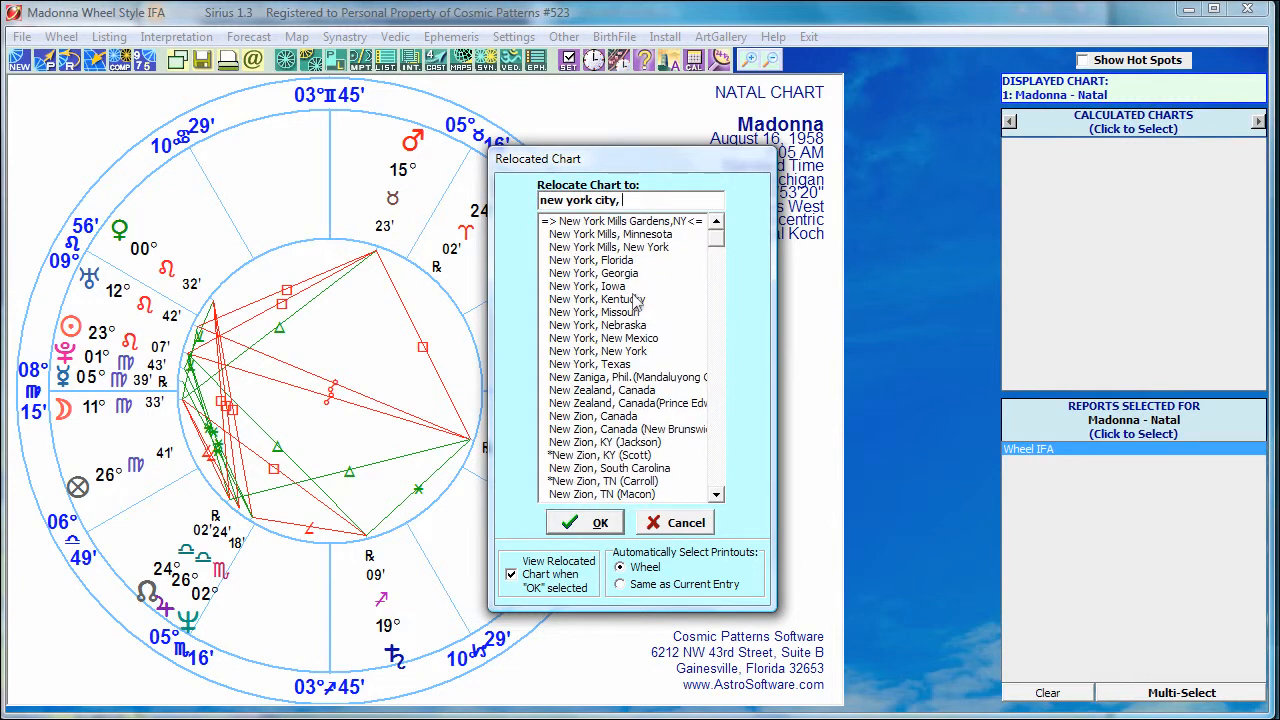
key(BackSpace)
key(BackSpace)
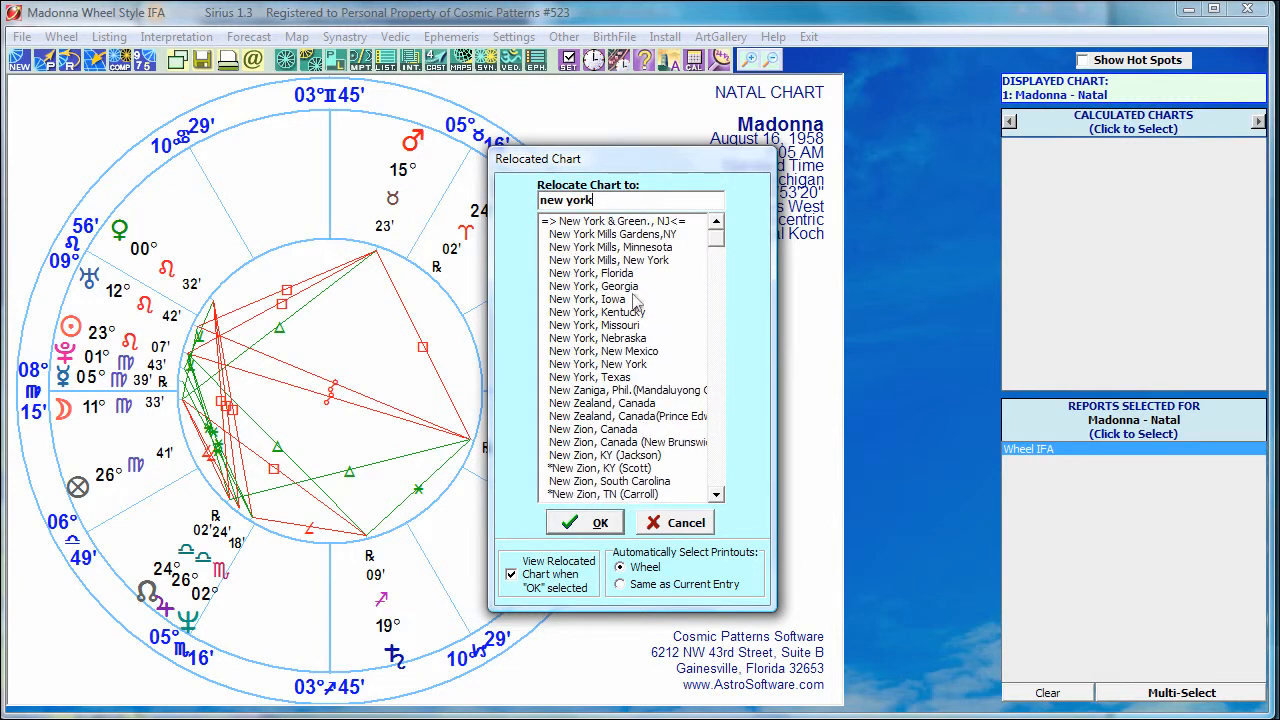
text(, new y)
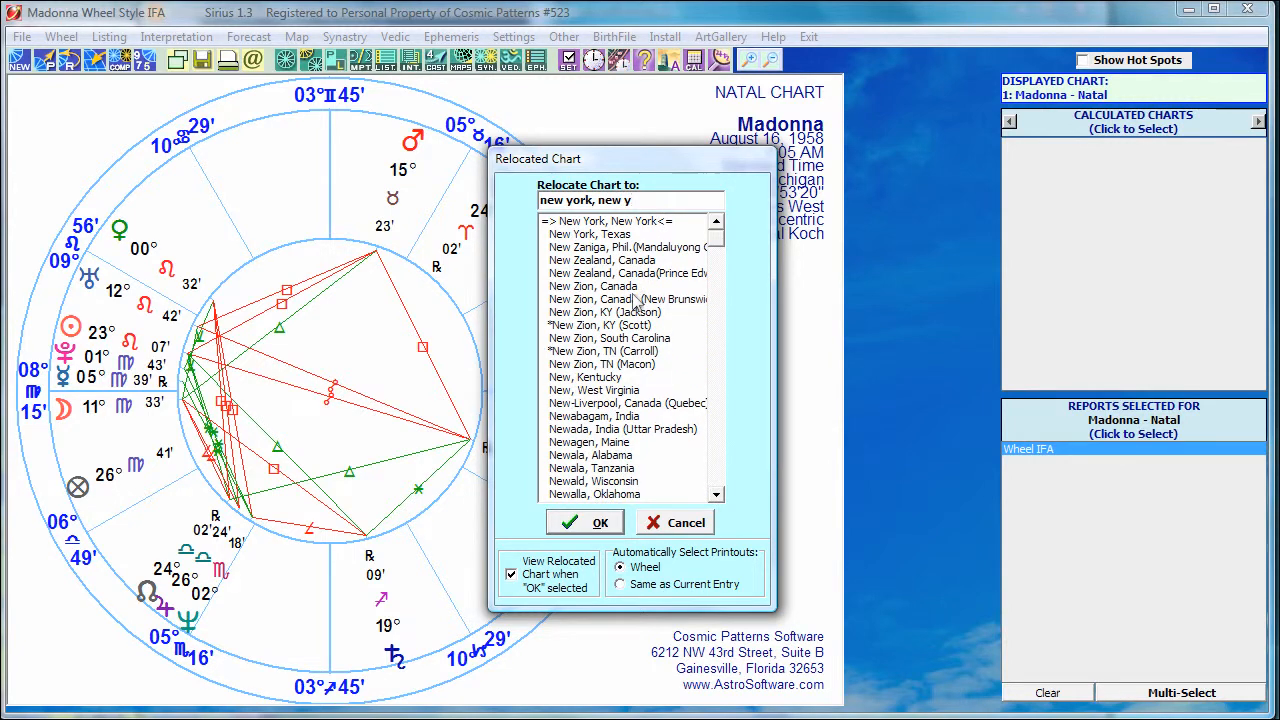
click(619, 222)
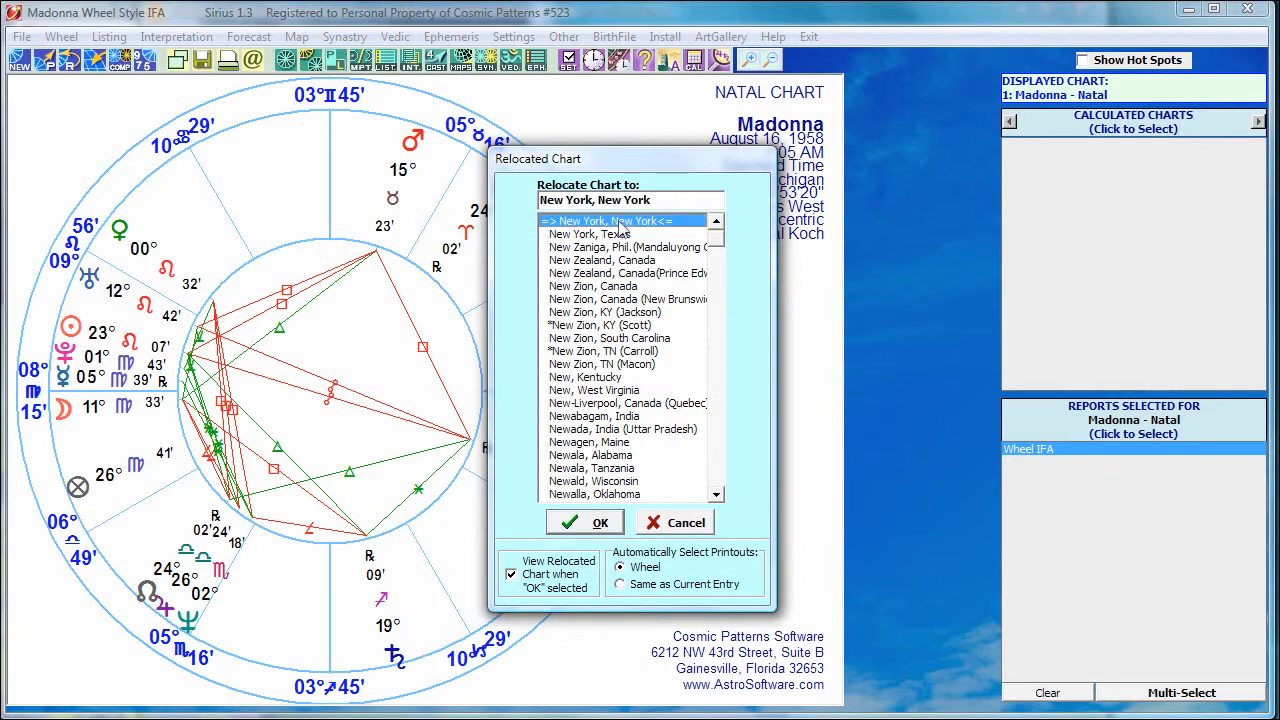
click(590, 524)
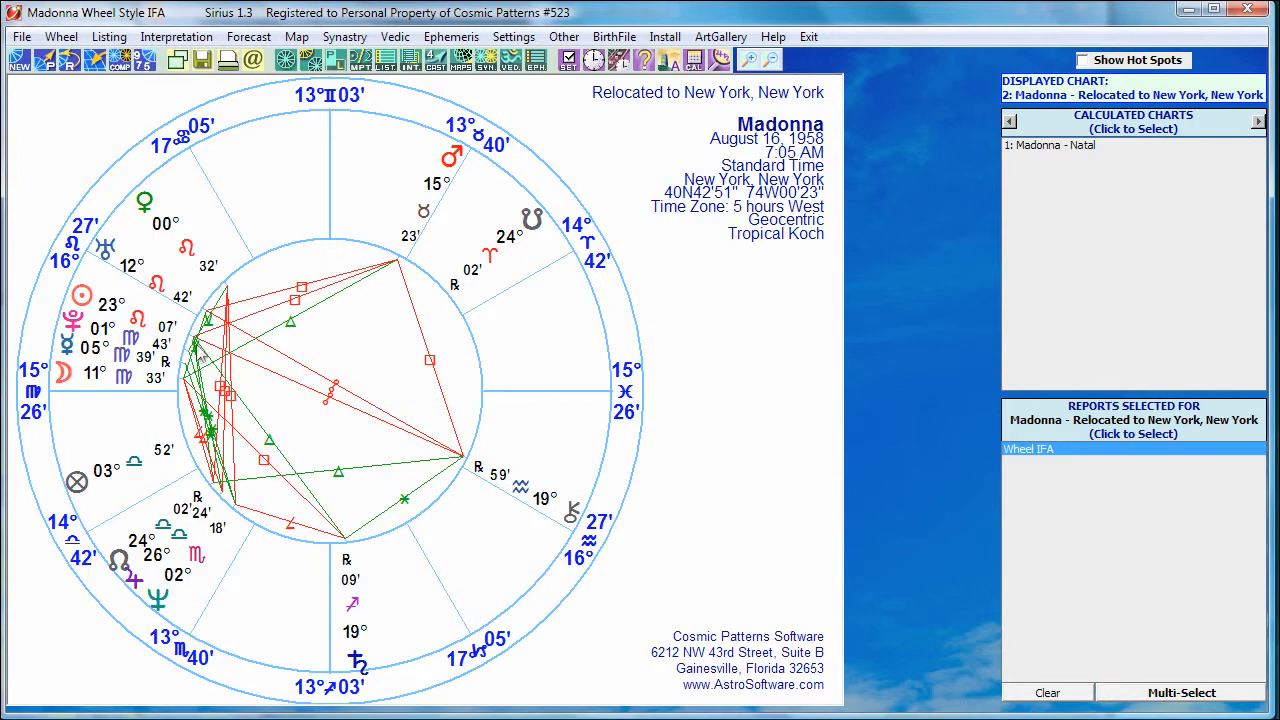
Compare the Madonna natal chart with the chart relocated to New York, ending on the relocated one
click(1043, 148)
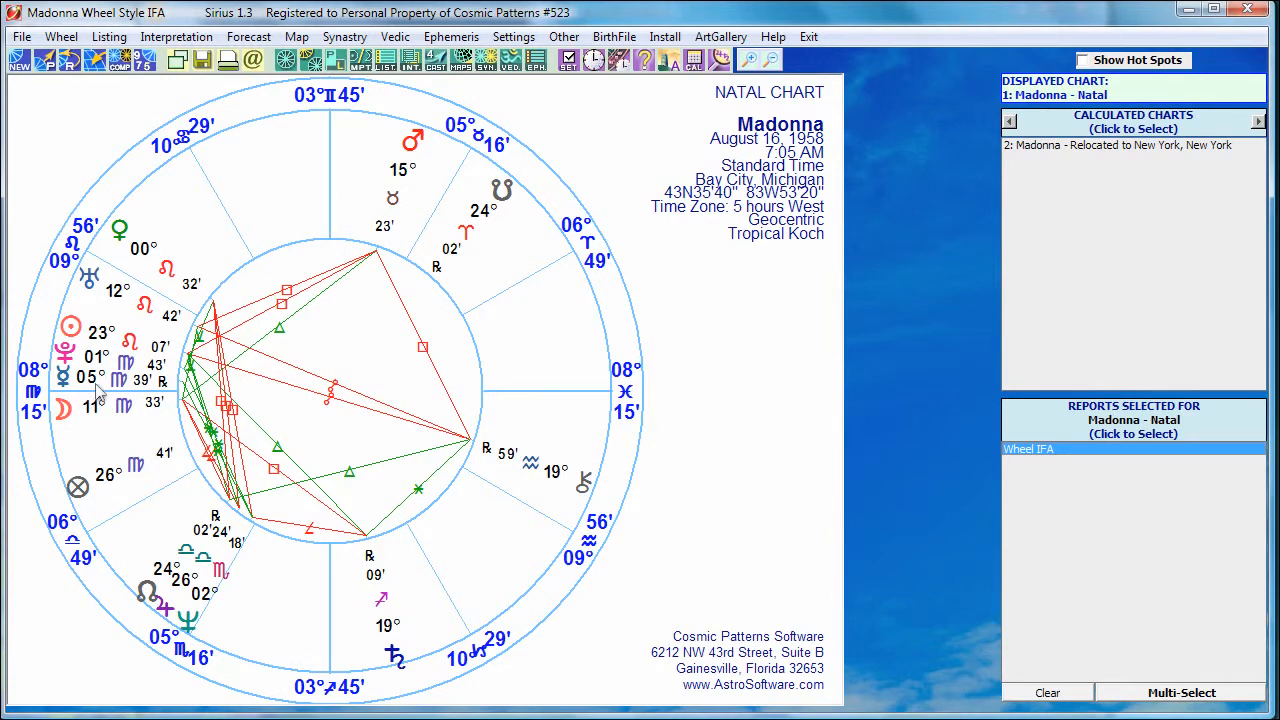
click(1058, 147)
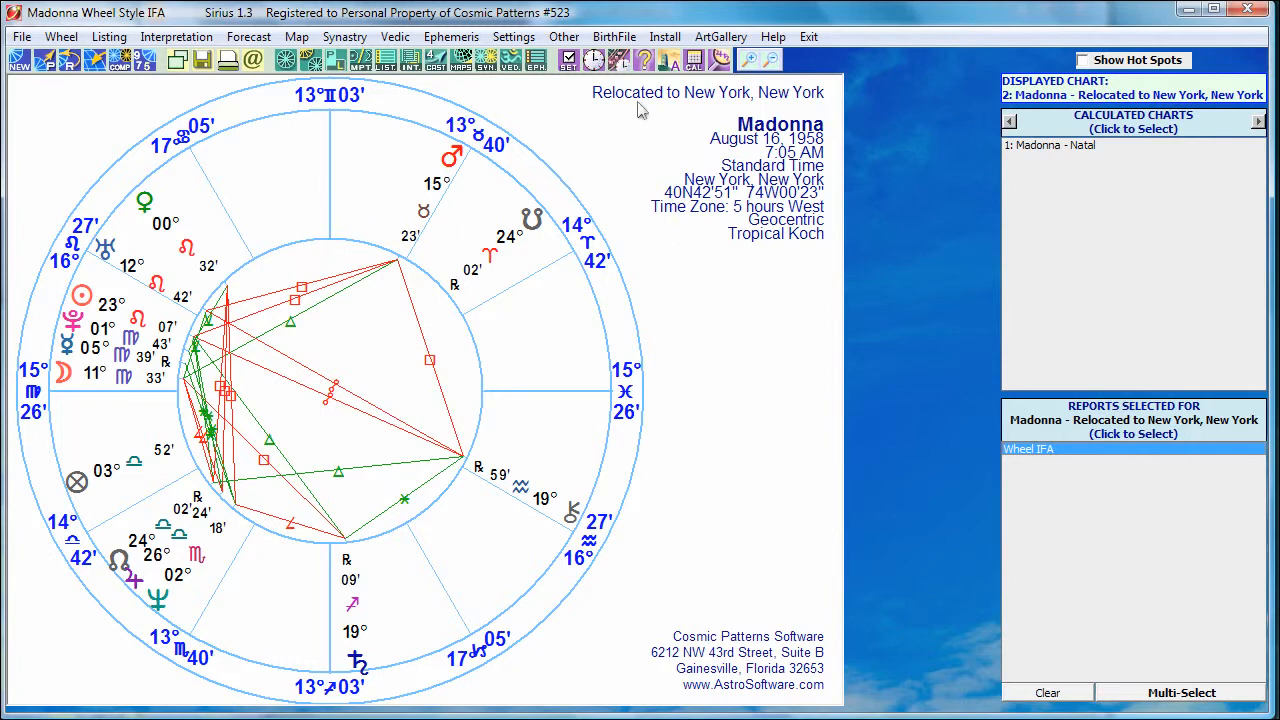
Switch the relocated chart to Local Space coordinates, removing house cusp lines and positions while keeping zodiac signs, Asc, MC and parallels of declination
click(569, 64)
mouse_move(601, 188)
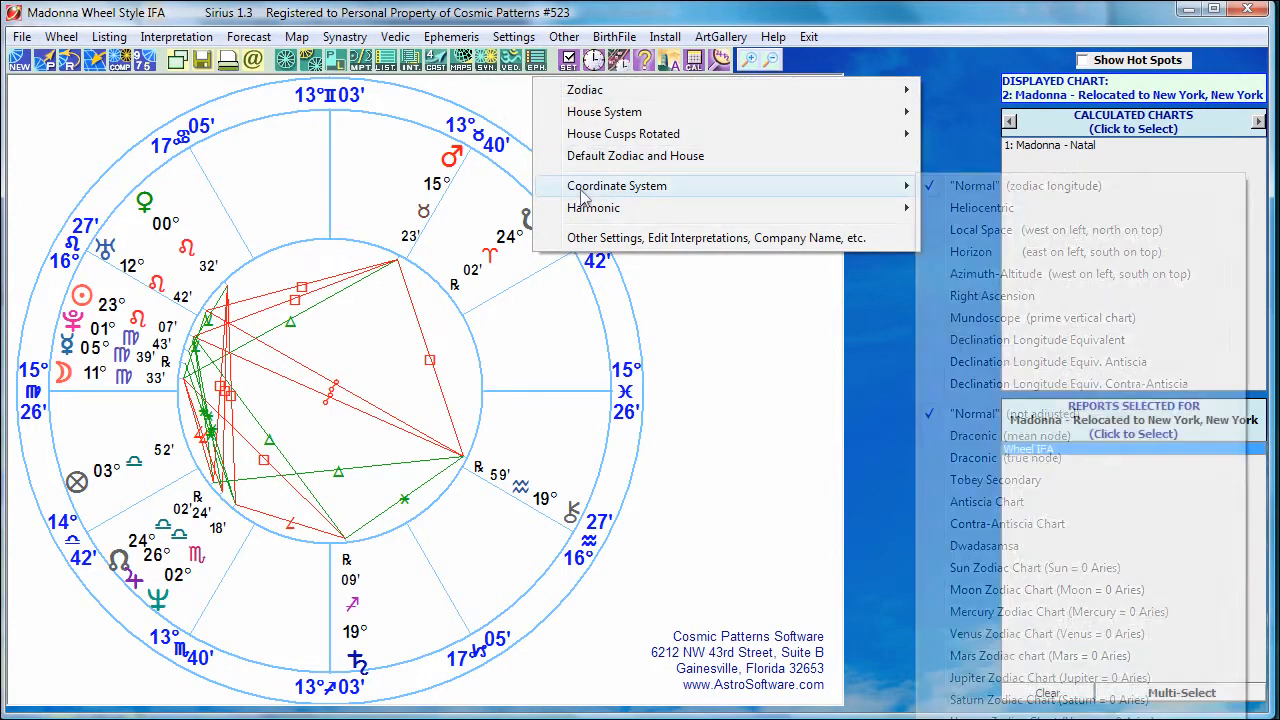
click(1011, 231)
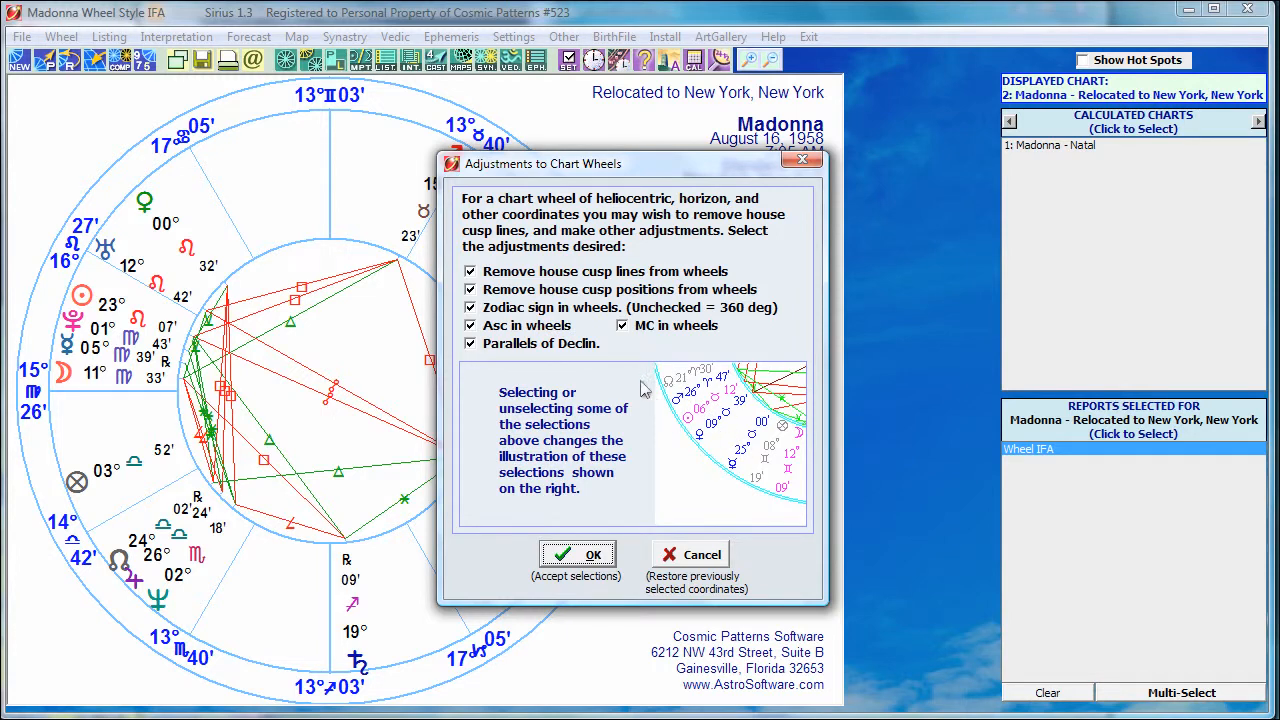
click(471, 308)
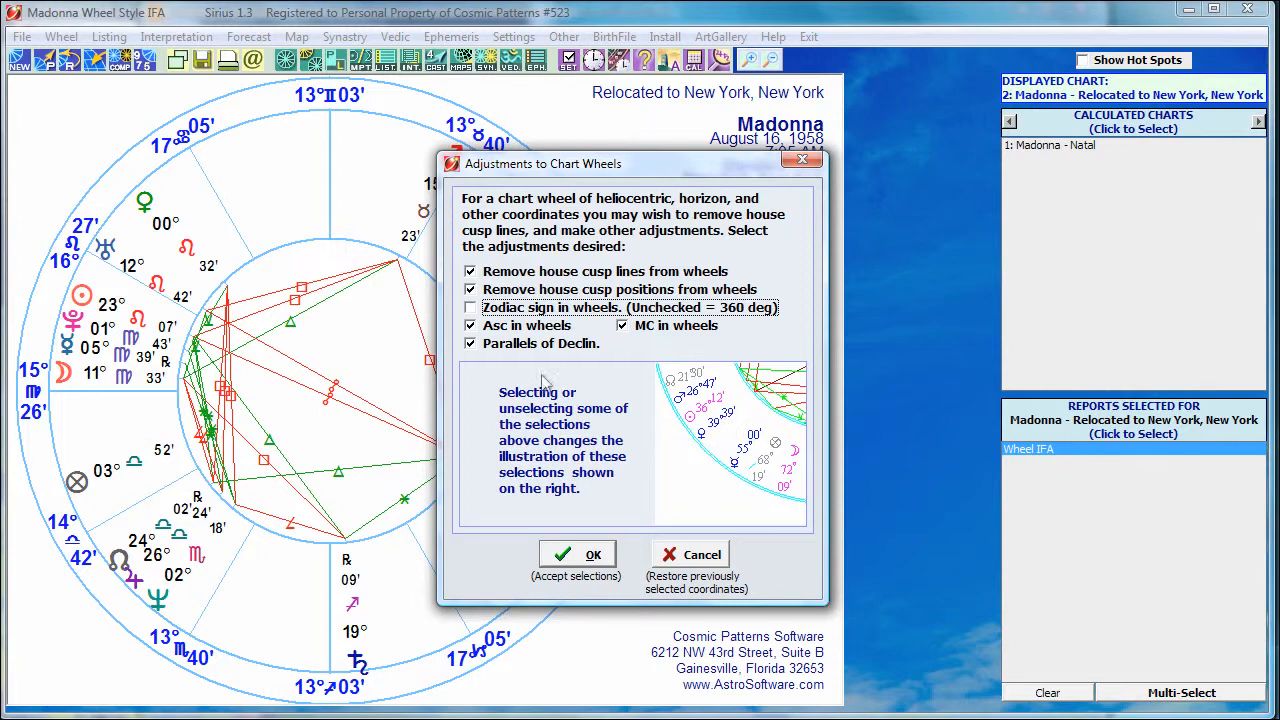
click(471, 309)
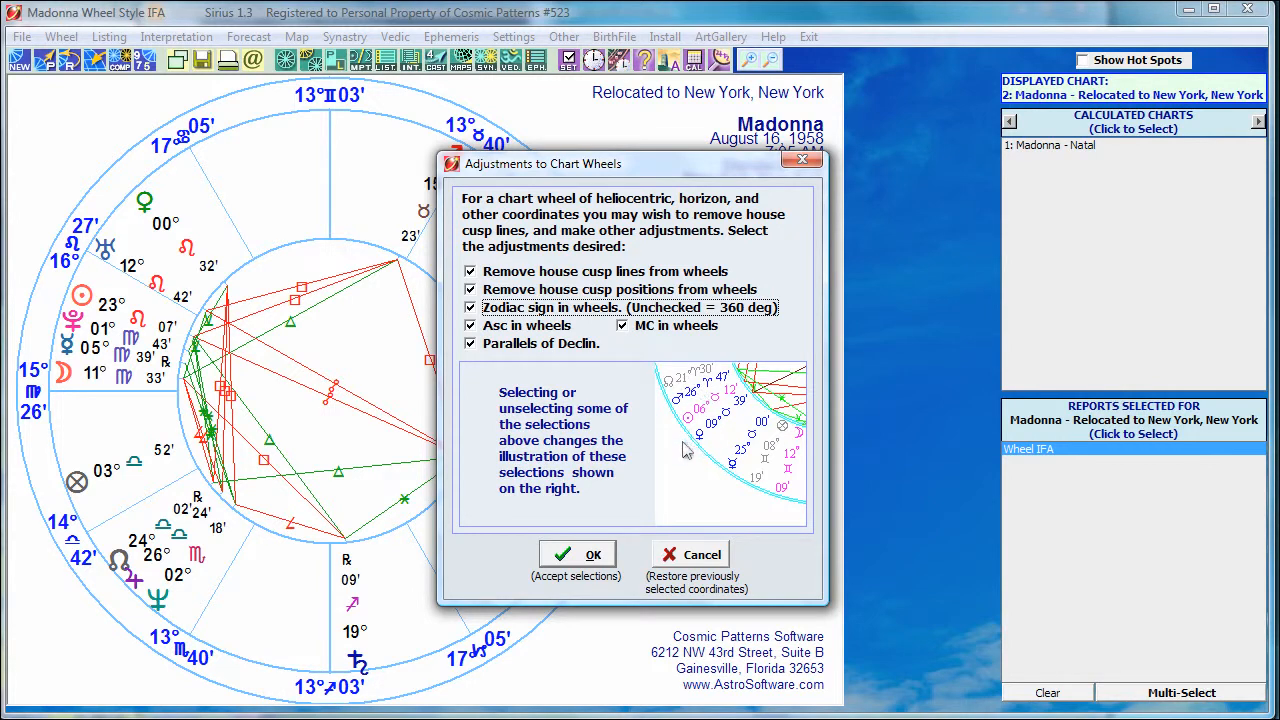
click(593, 556)
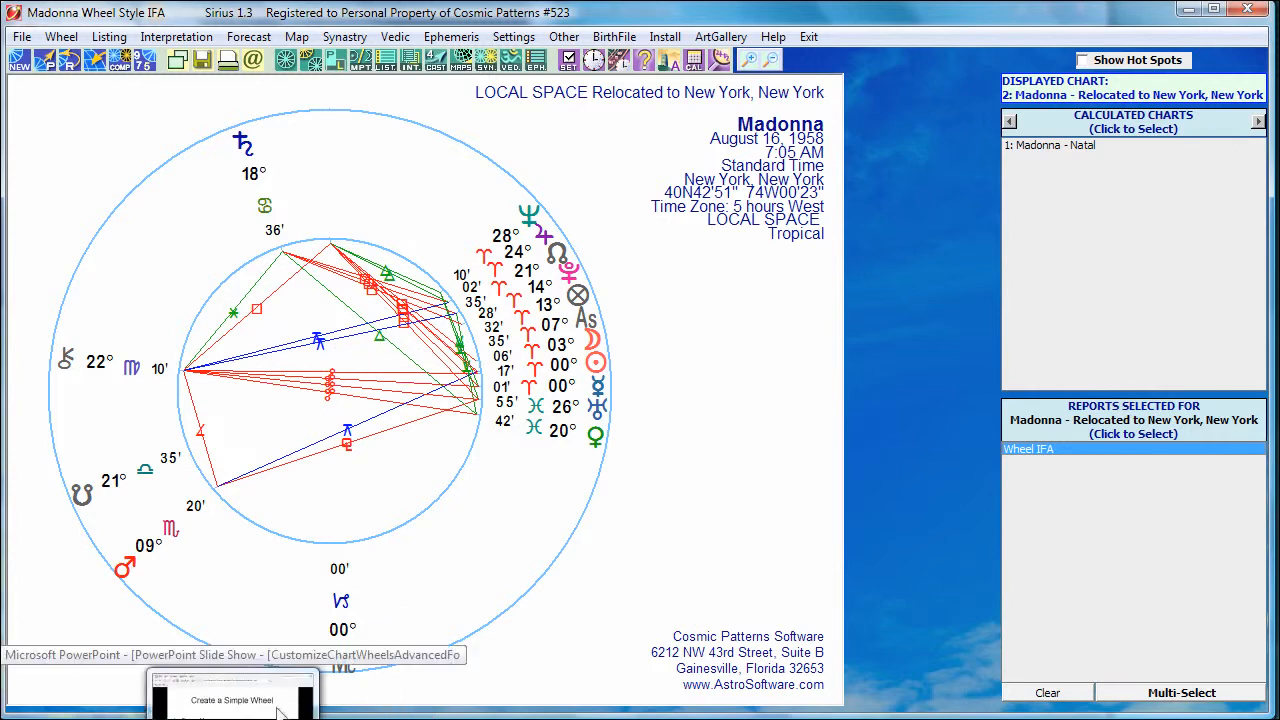
Review the "Create a Simple Wheel" slide in PowerPoint and the Sirius tutorial videos on YouTube, and return to the chart in Sirius
click(280, 712)
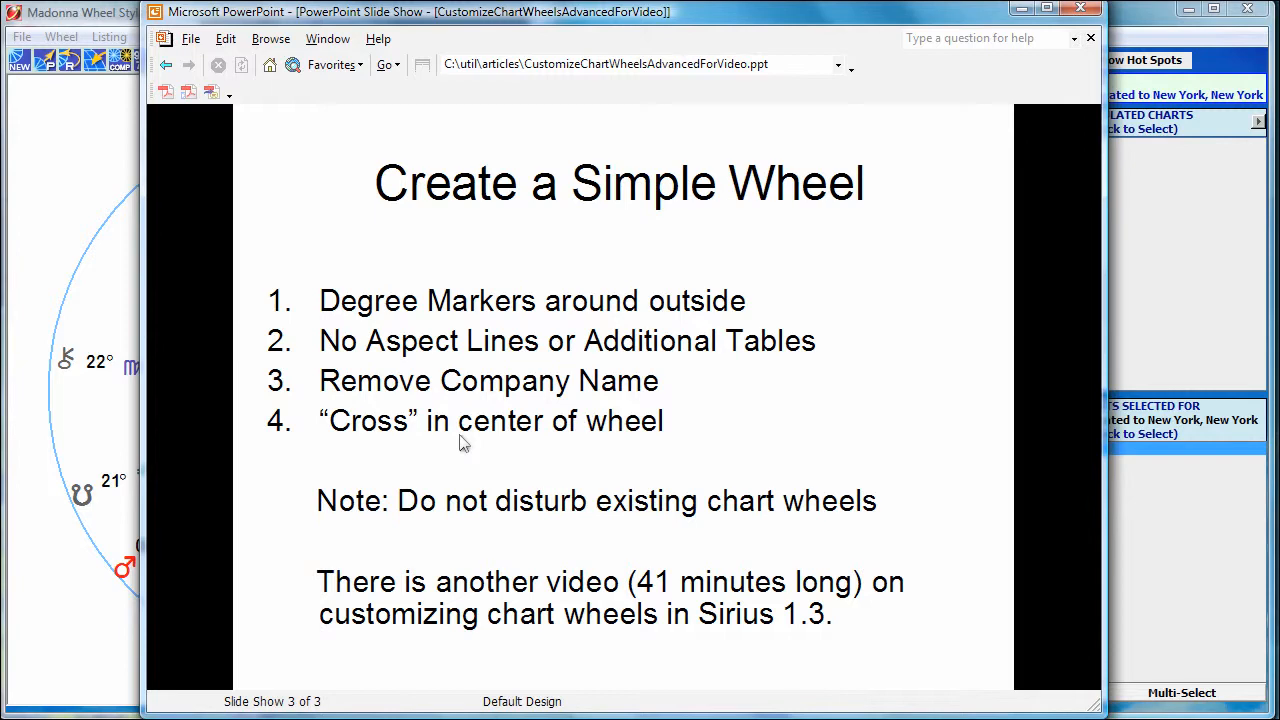
click(80, 193)
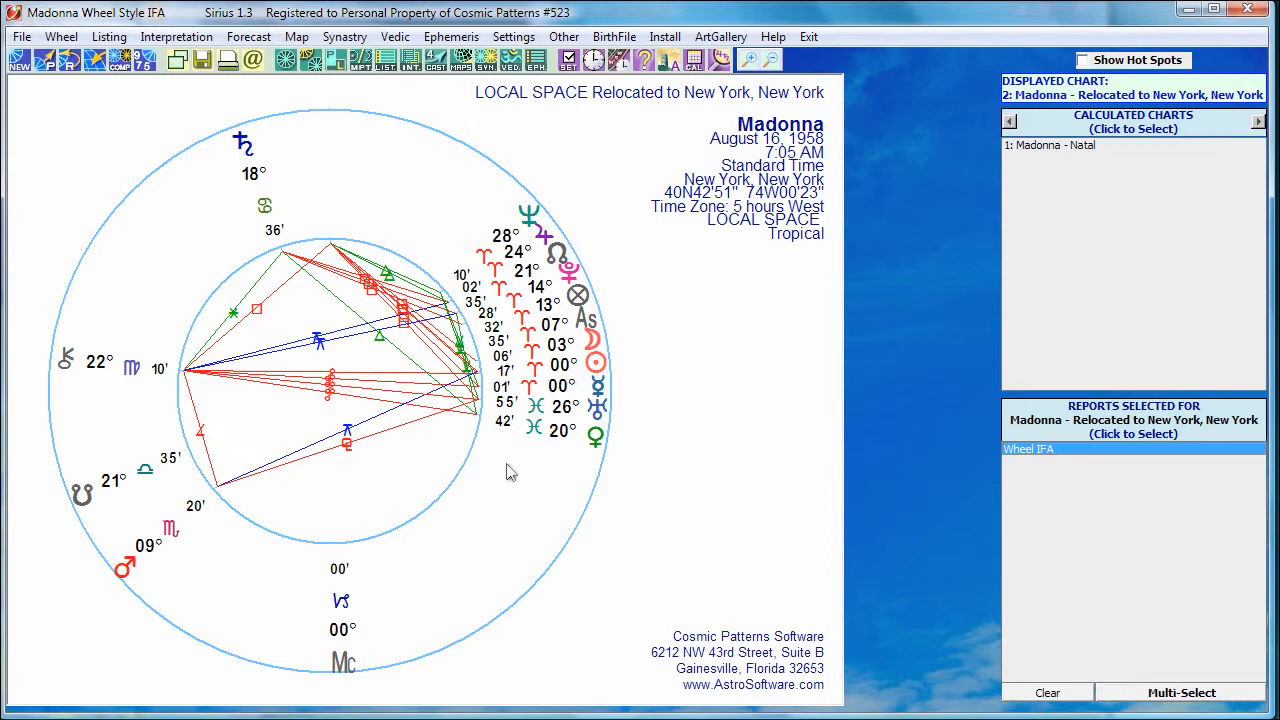
click(391, 712)
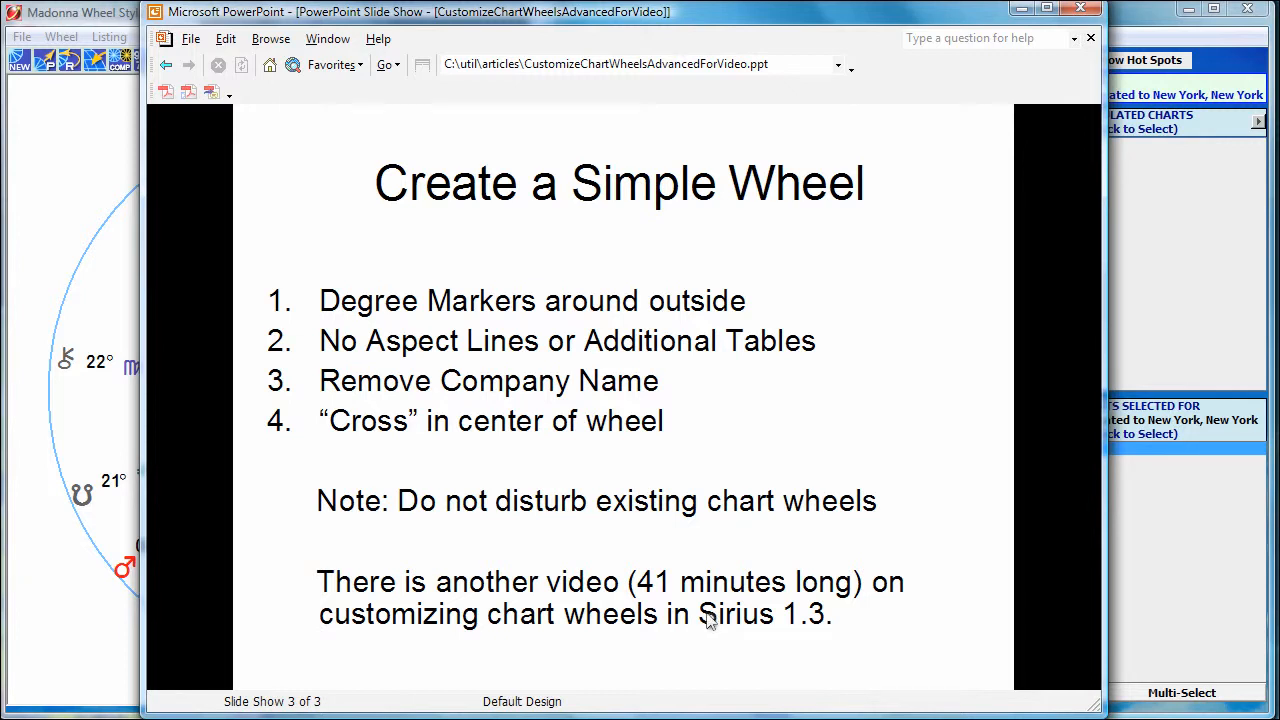
click(113, 716)
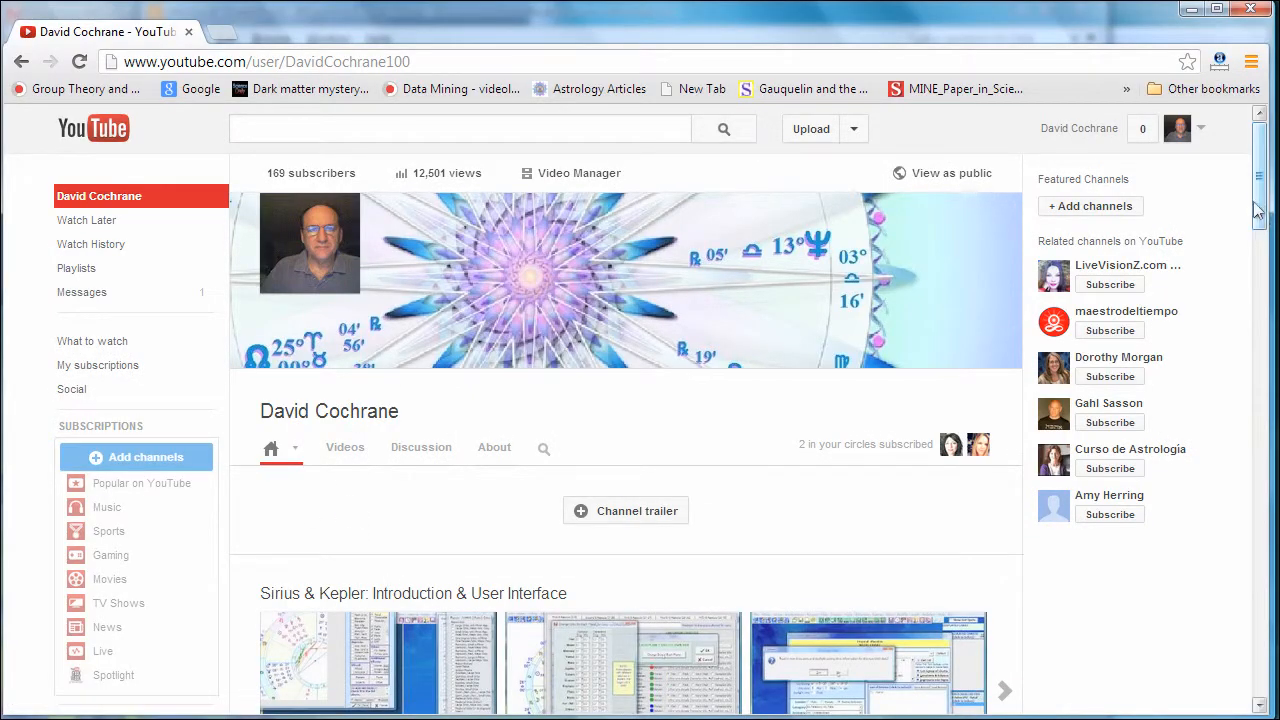
drag(1260, 185, 1250, 235)
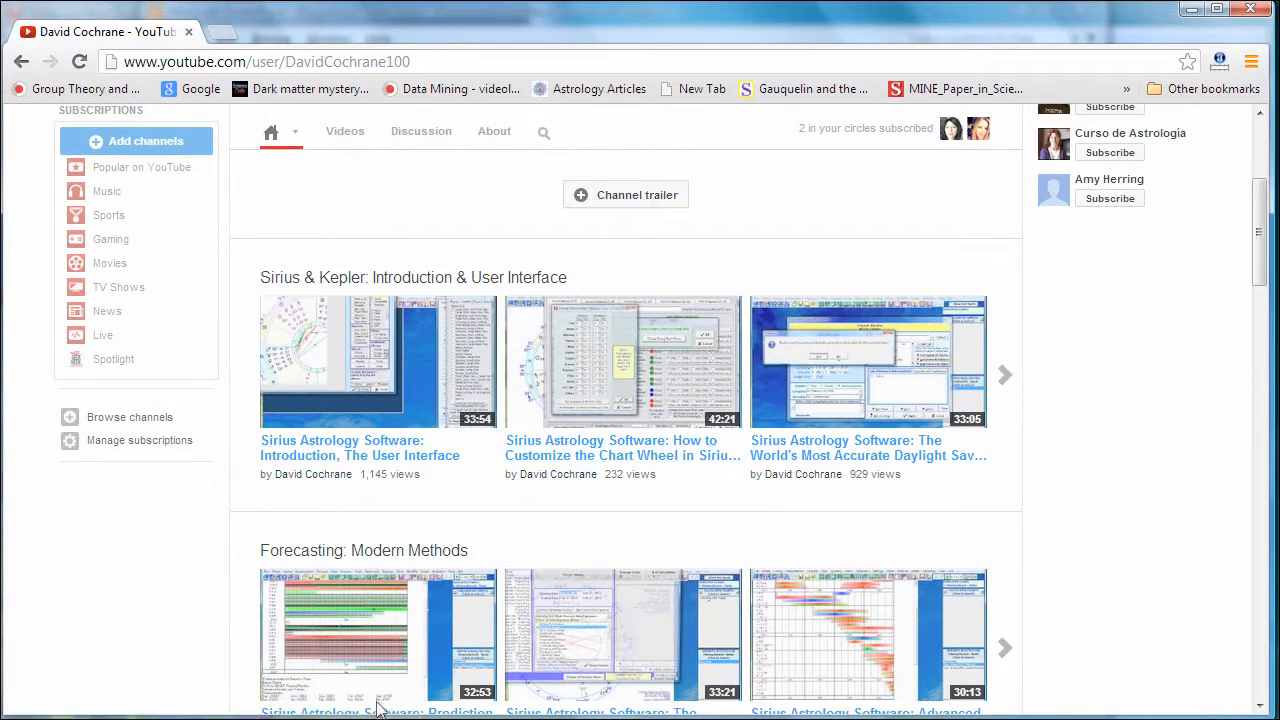
mouse_move(233, 719)
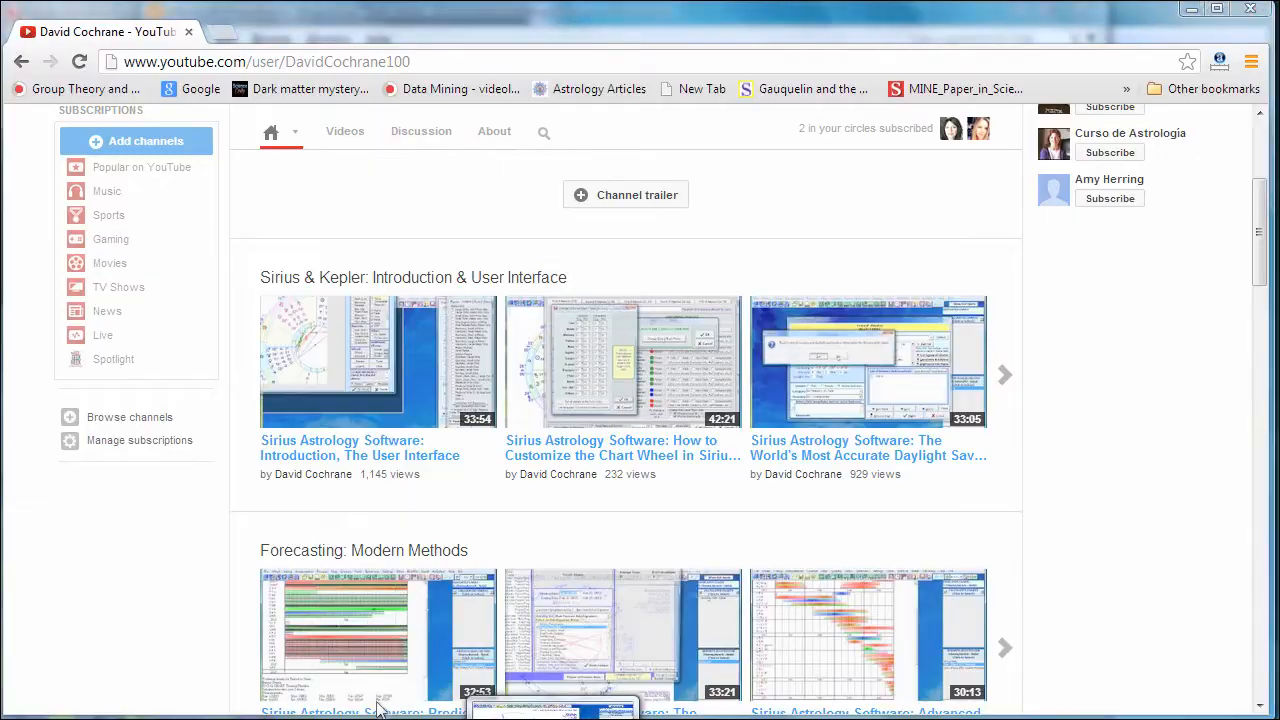
click(378, 710)
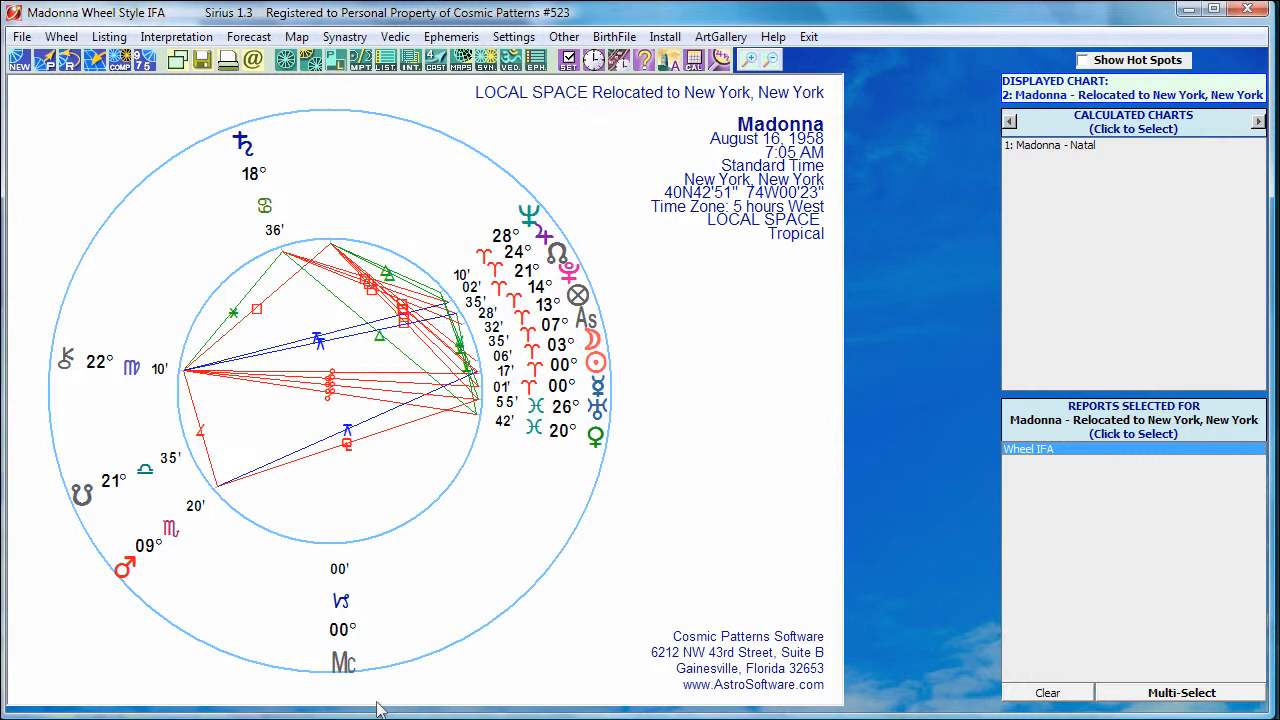
Copy the standard wheel style N=Very big, Simple II into My Fifth Wheel as its model
click(580, 296)
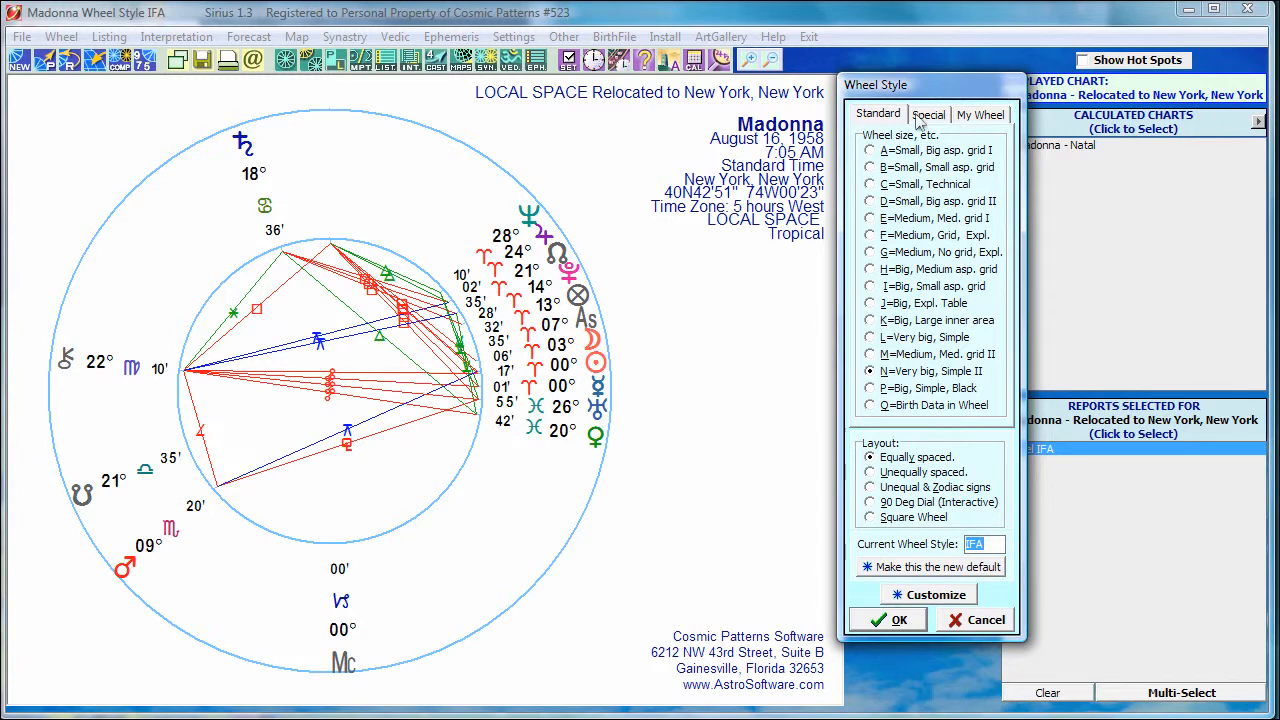
click(984, 116)
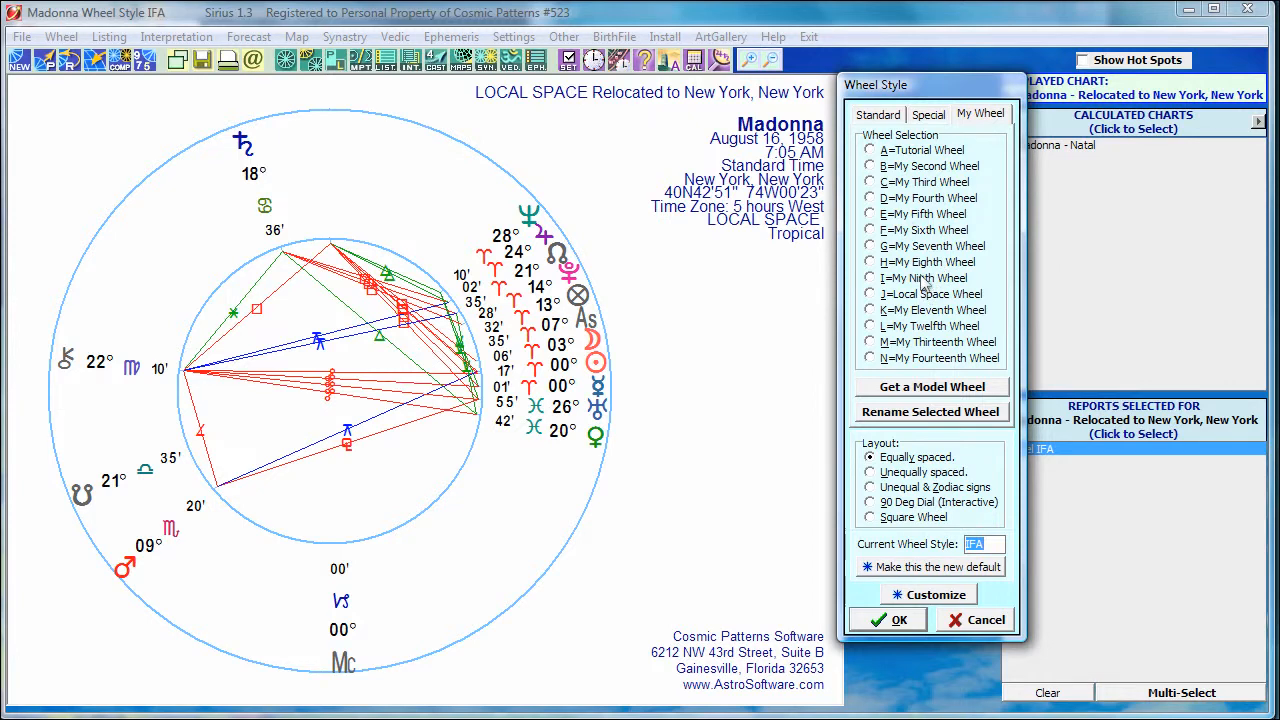
click(919, 217)
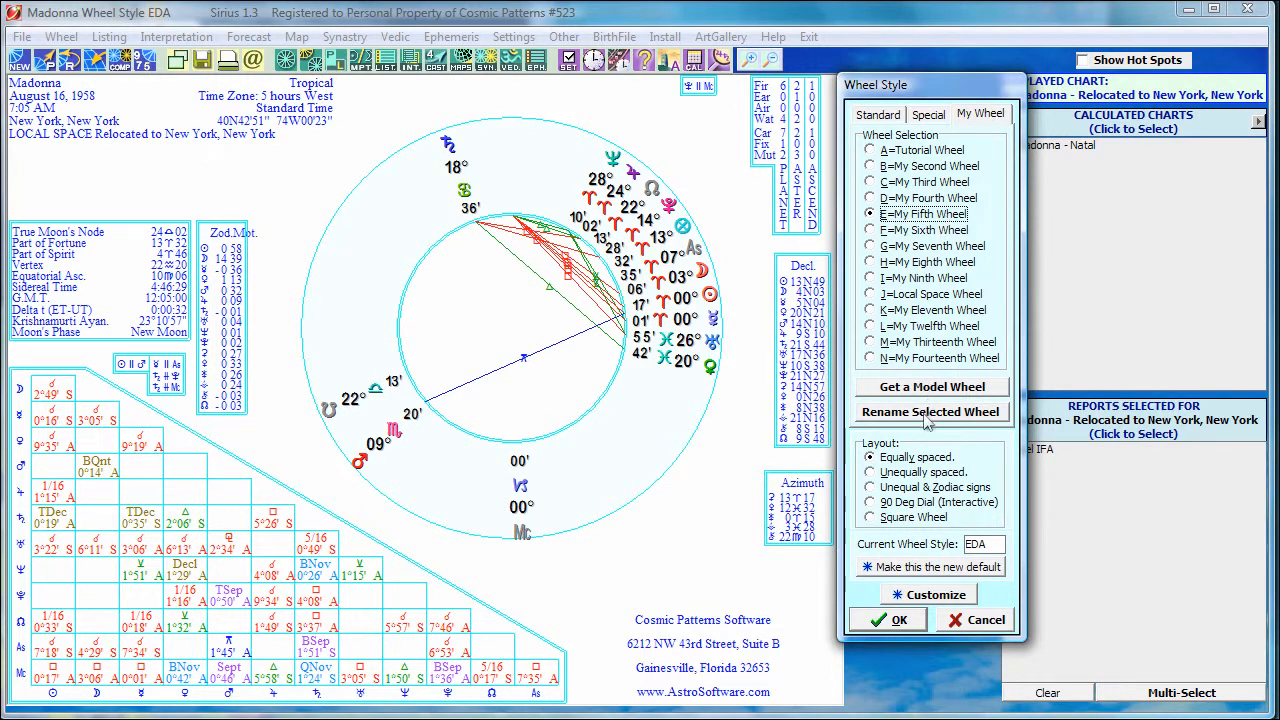
click(930, 387)
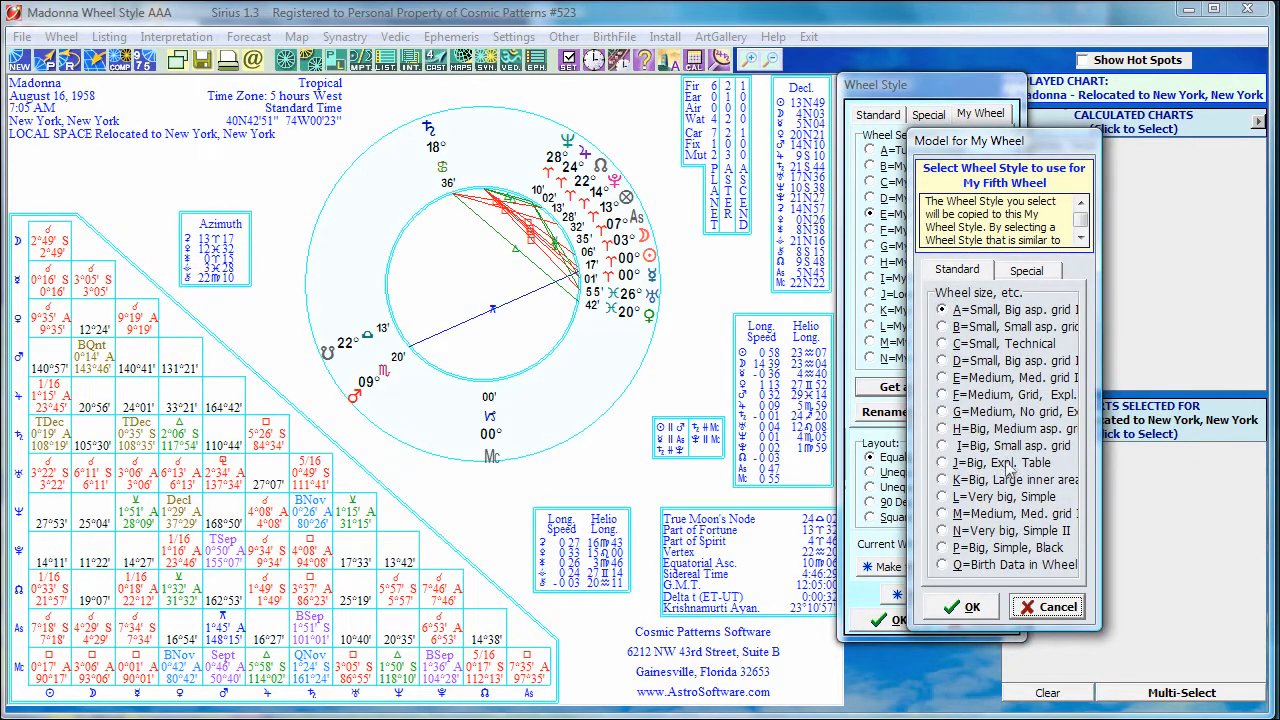
click(996, 533)
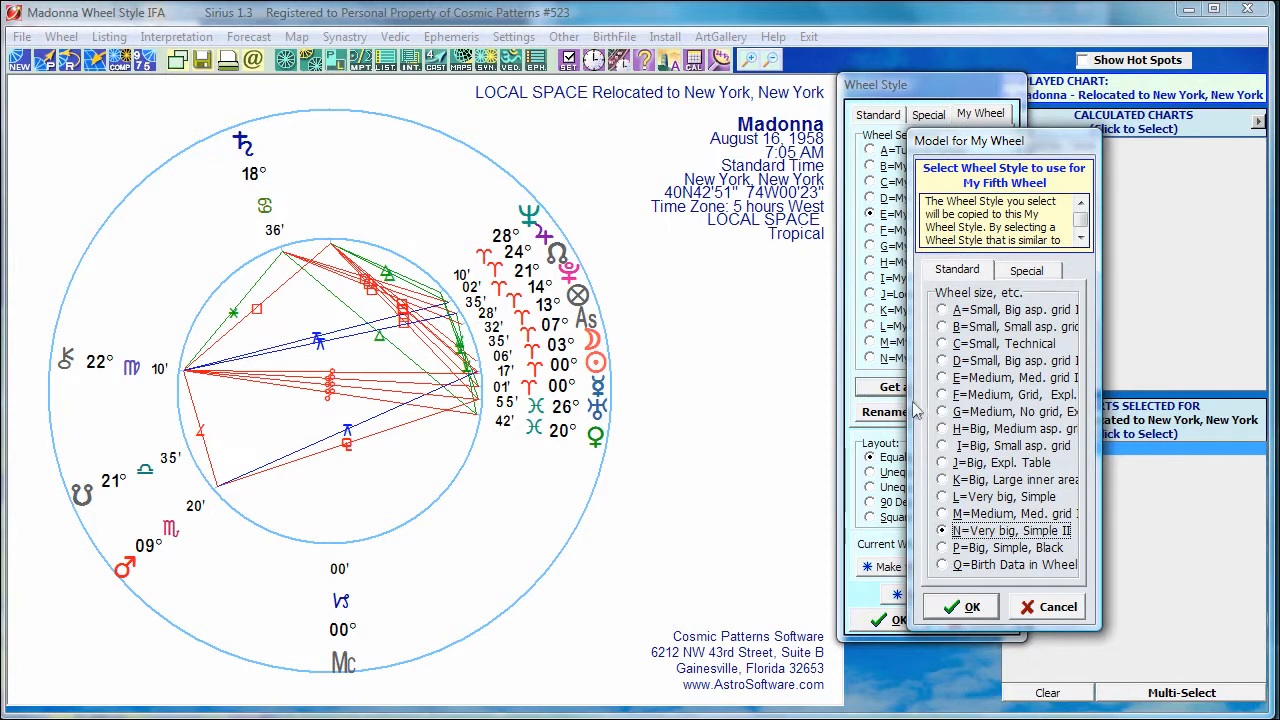
click(956, 609)
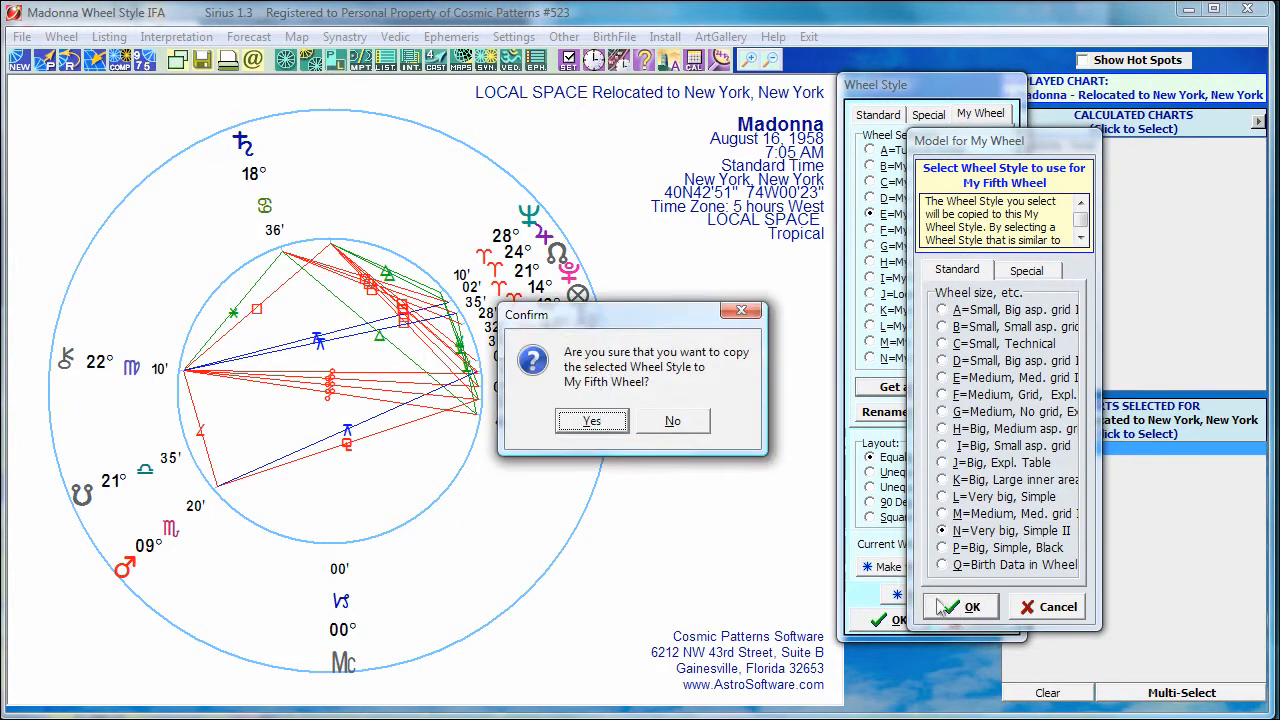
click(592, 421)
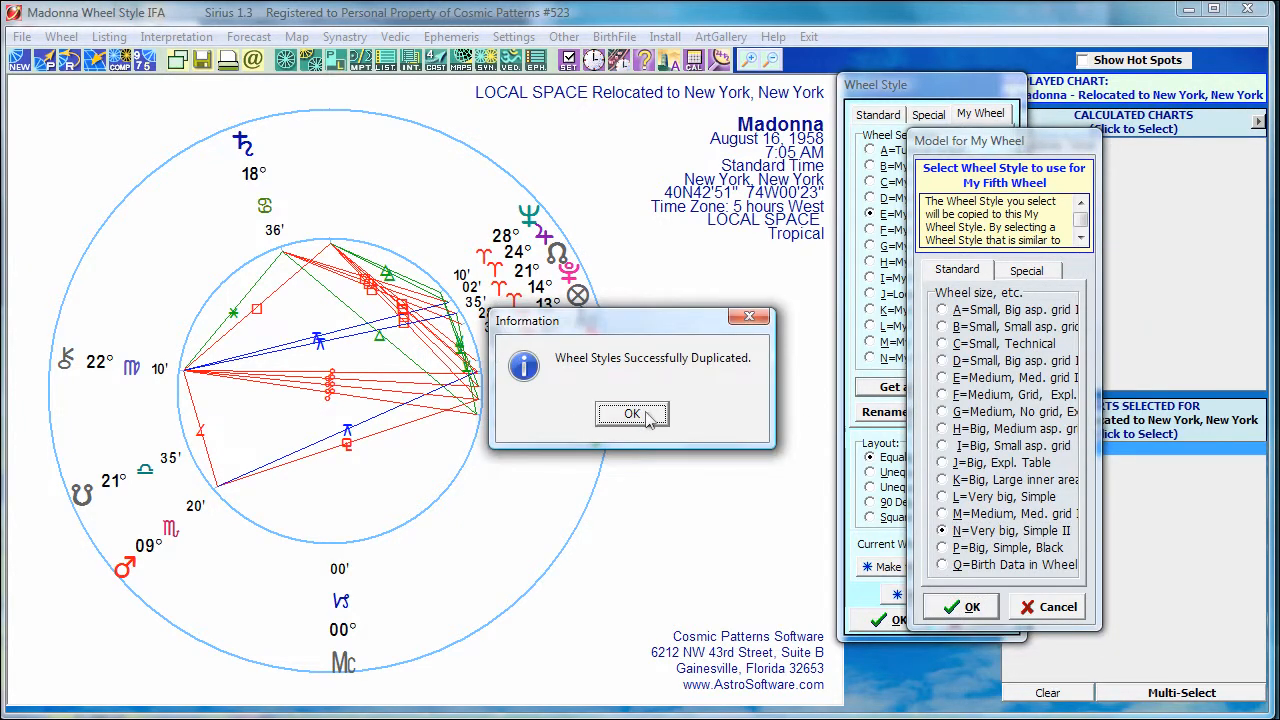
click(649, 418)
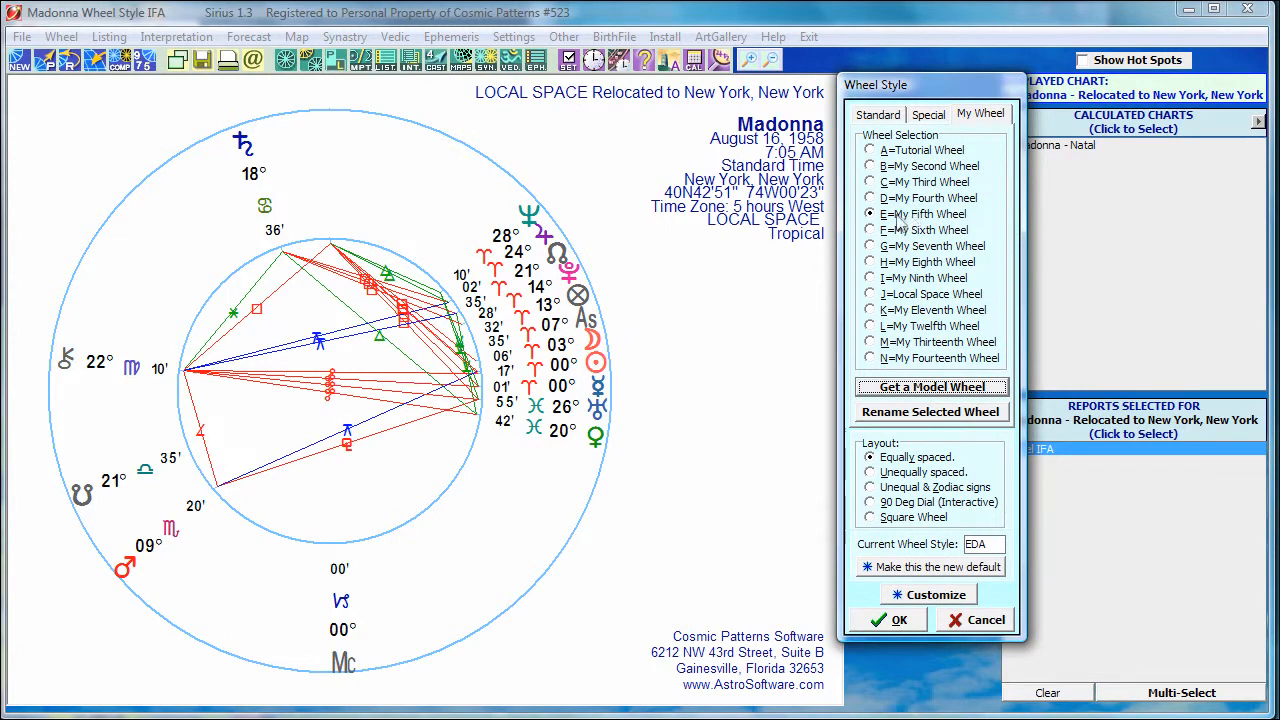
Rename My Fifth Wheel to "Local Space Wheel"
click(887, 413)
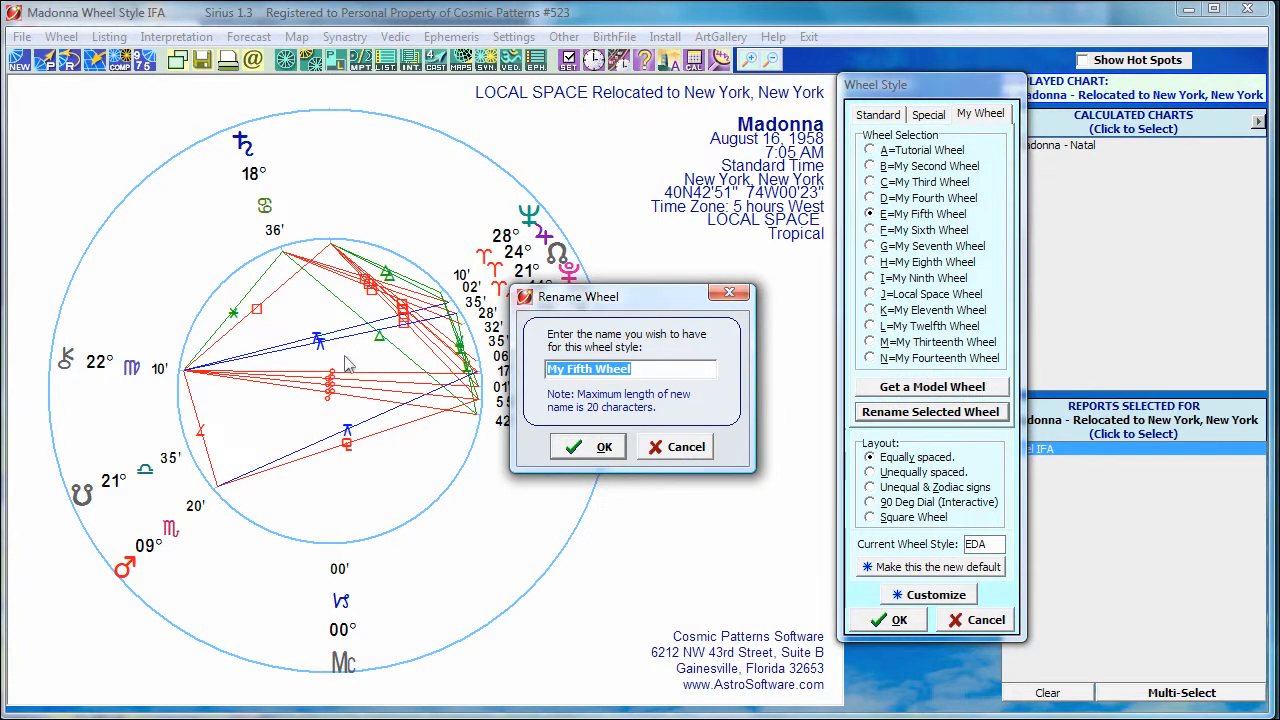
text(Local)
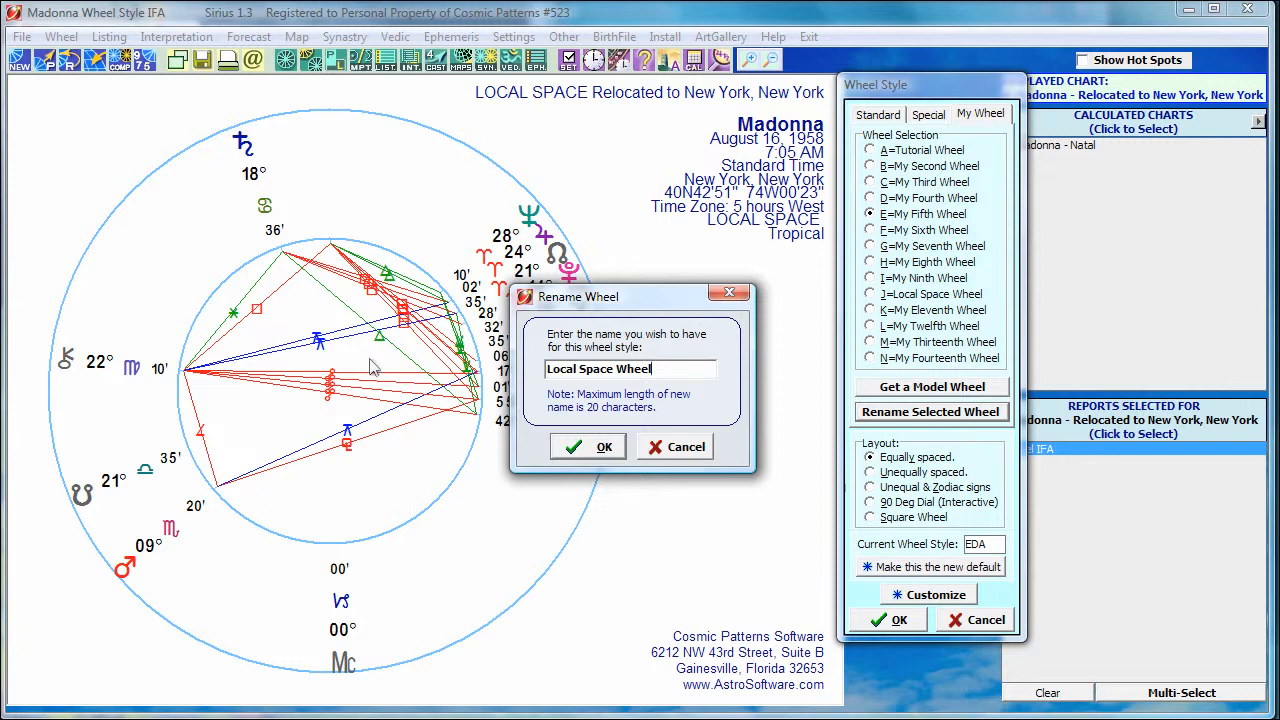
click(580, 449)
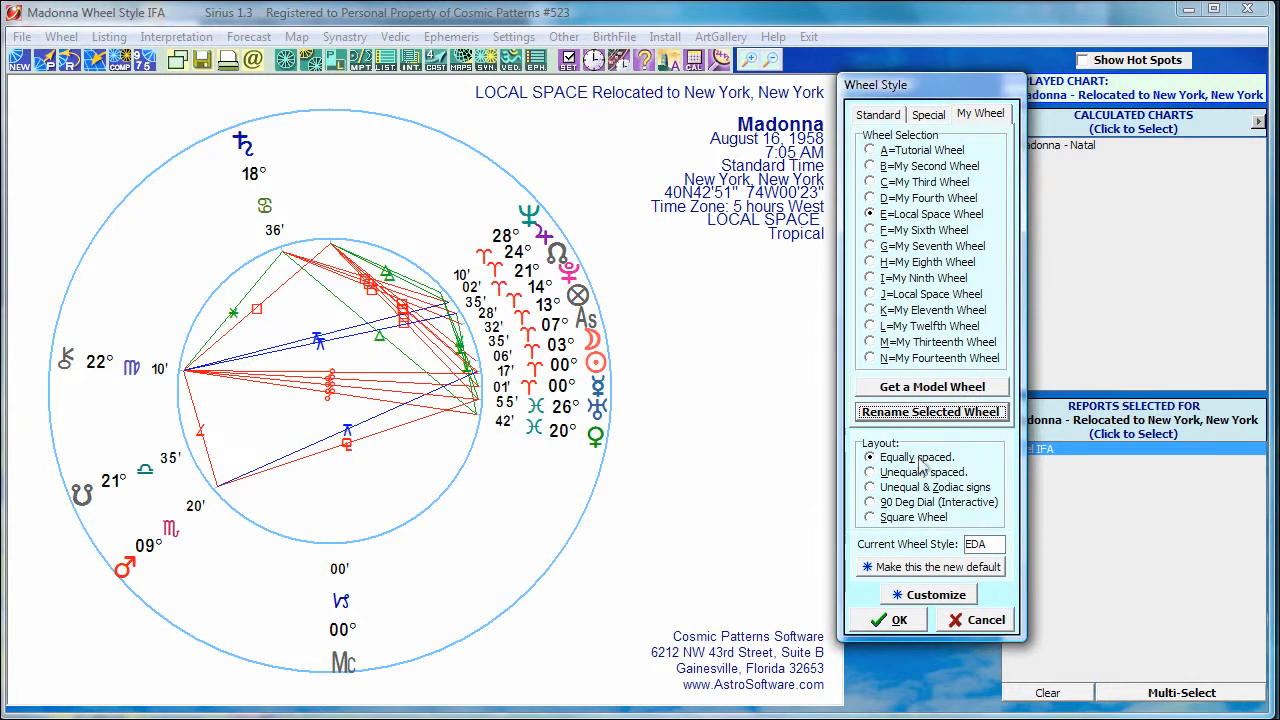
Preview the Square Wheel layout and set the custom wheel's layout to Unequally spaced
click(896, 476)
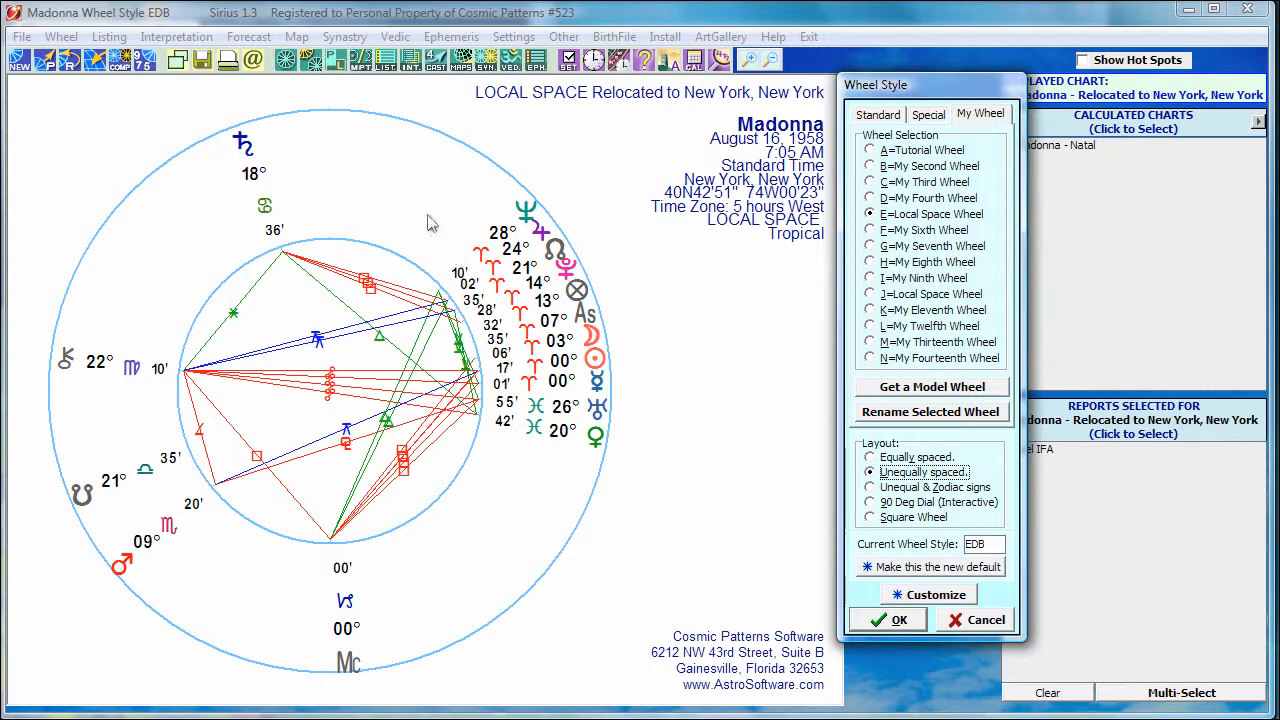
click(910, 518)
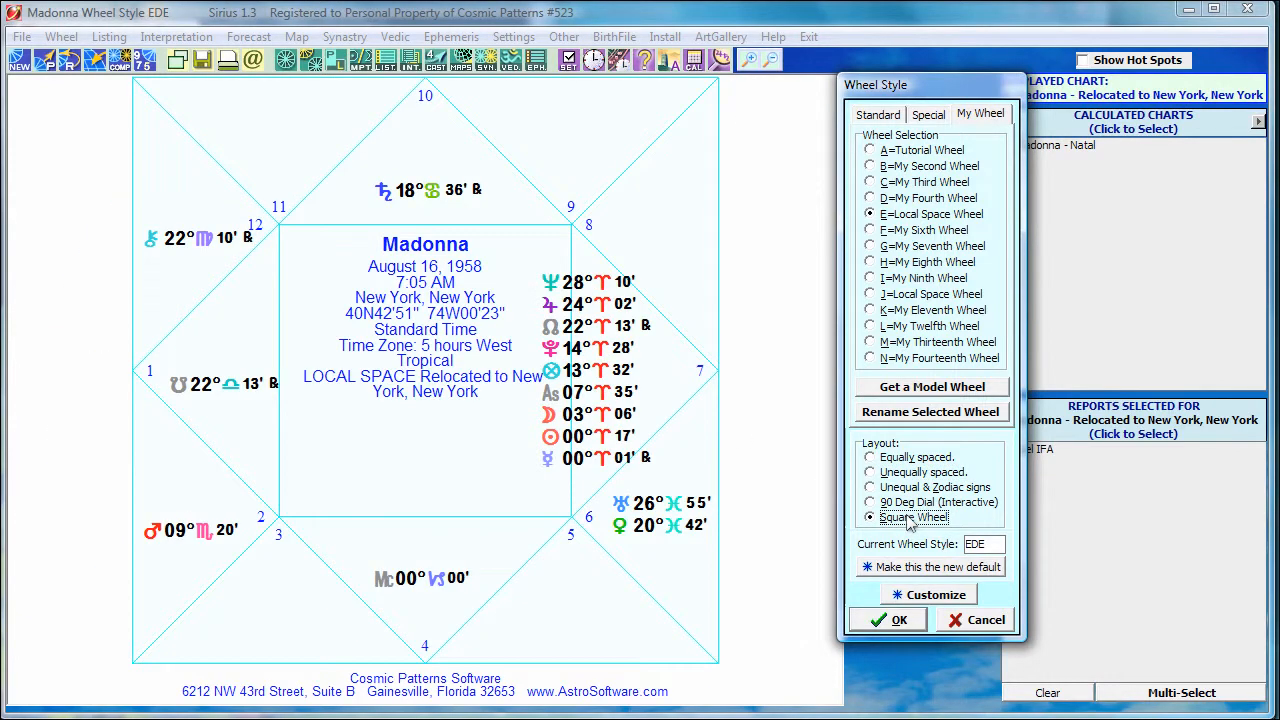
click(913, 474)
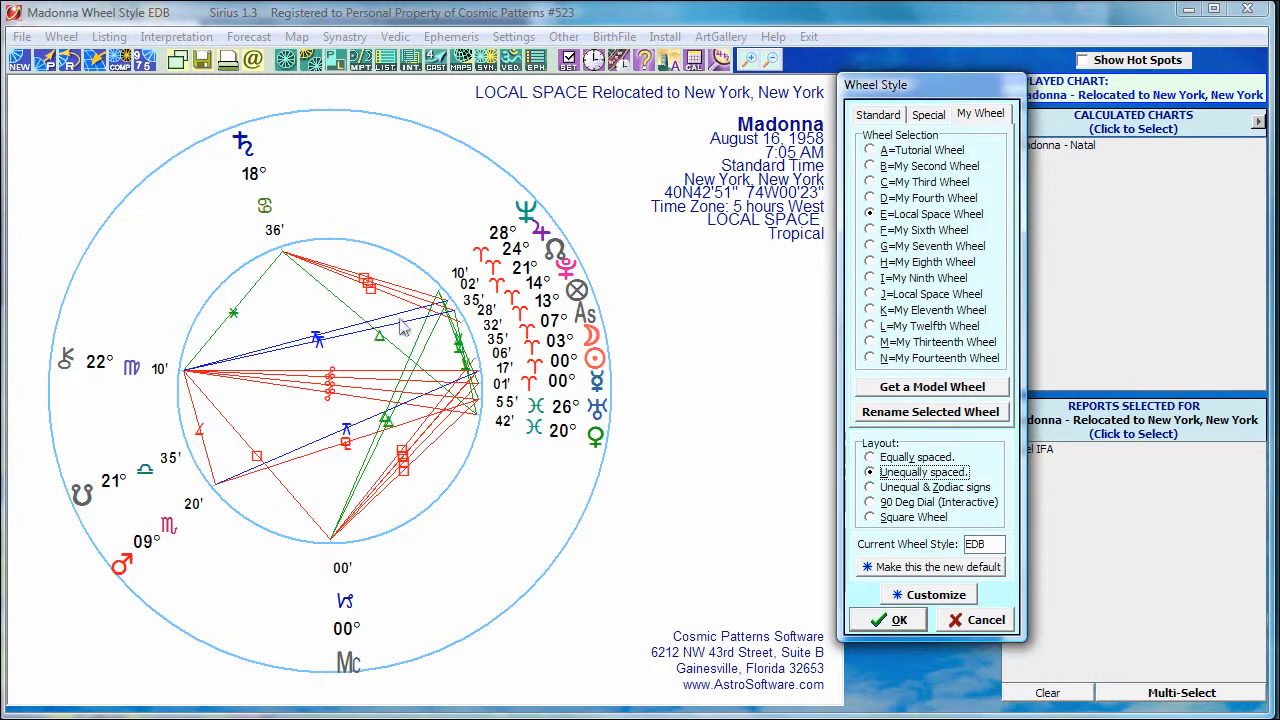
Turn off the aspect lines for Chiron, the North Node and the main planets in the custom wheel
click(928, 597)
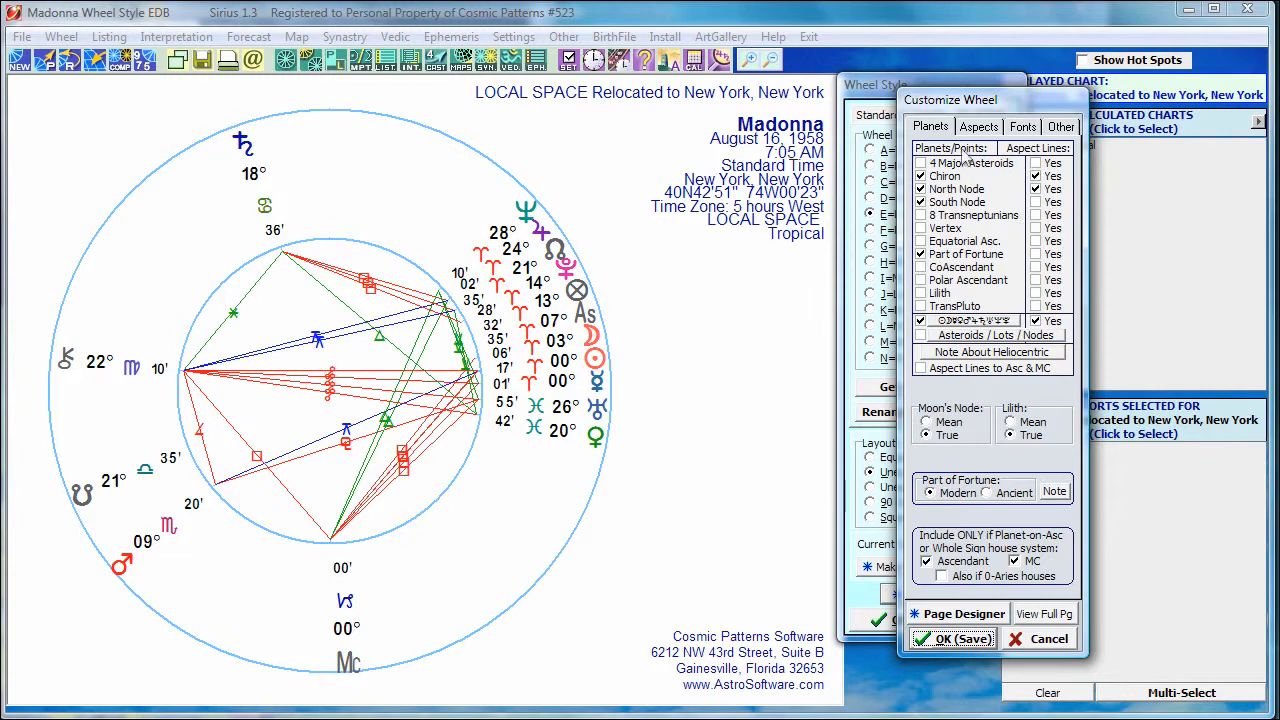
click(1036, 189)
click(1036, 189)
click(1036, 176)
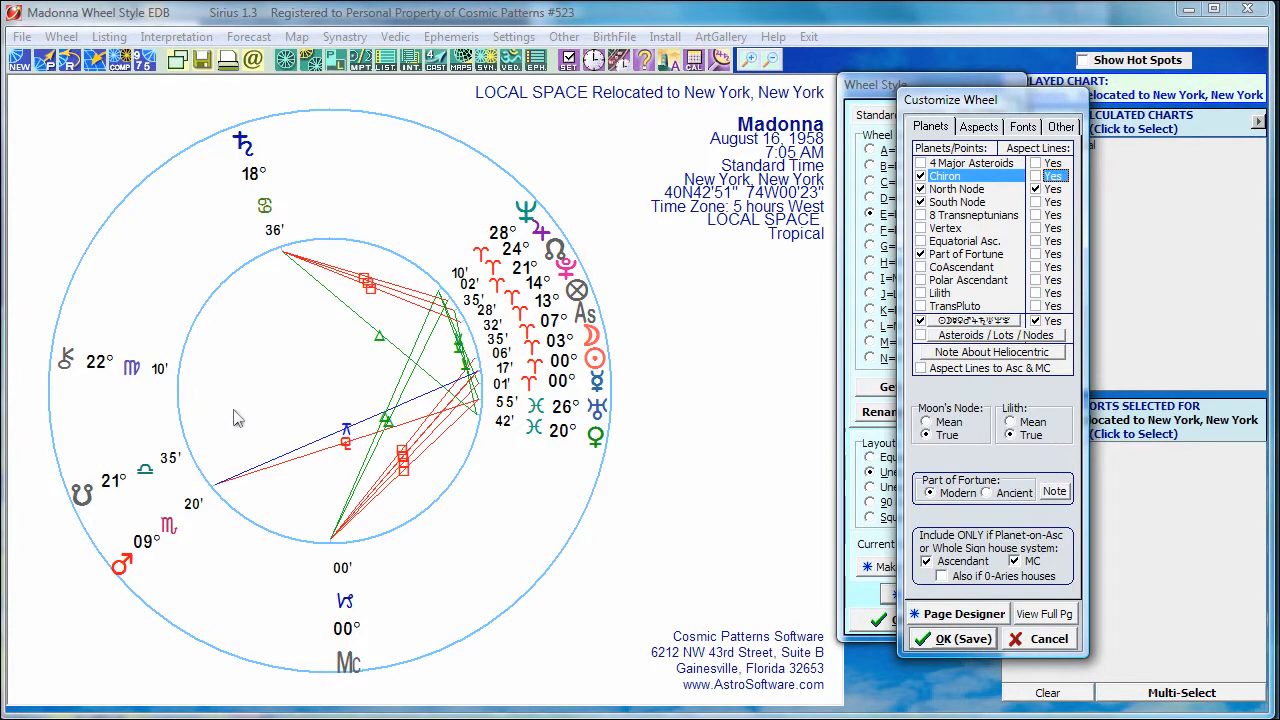
click(1036, 176)
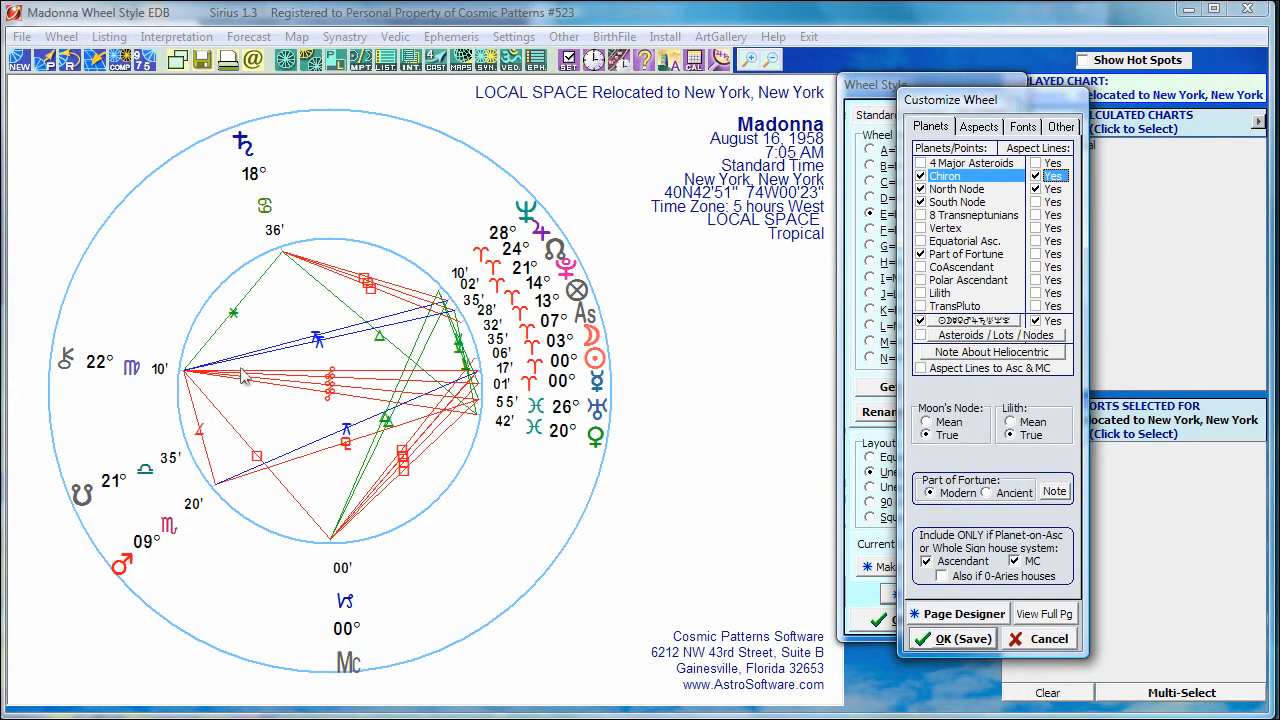
click(1037, 177)
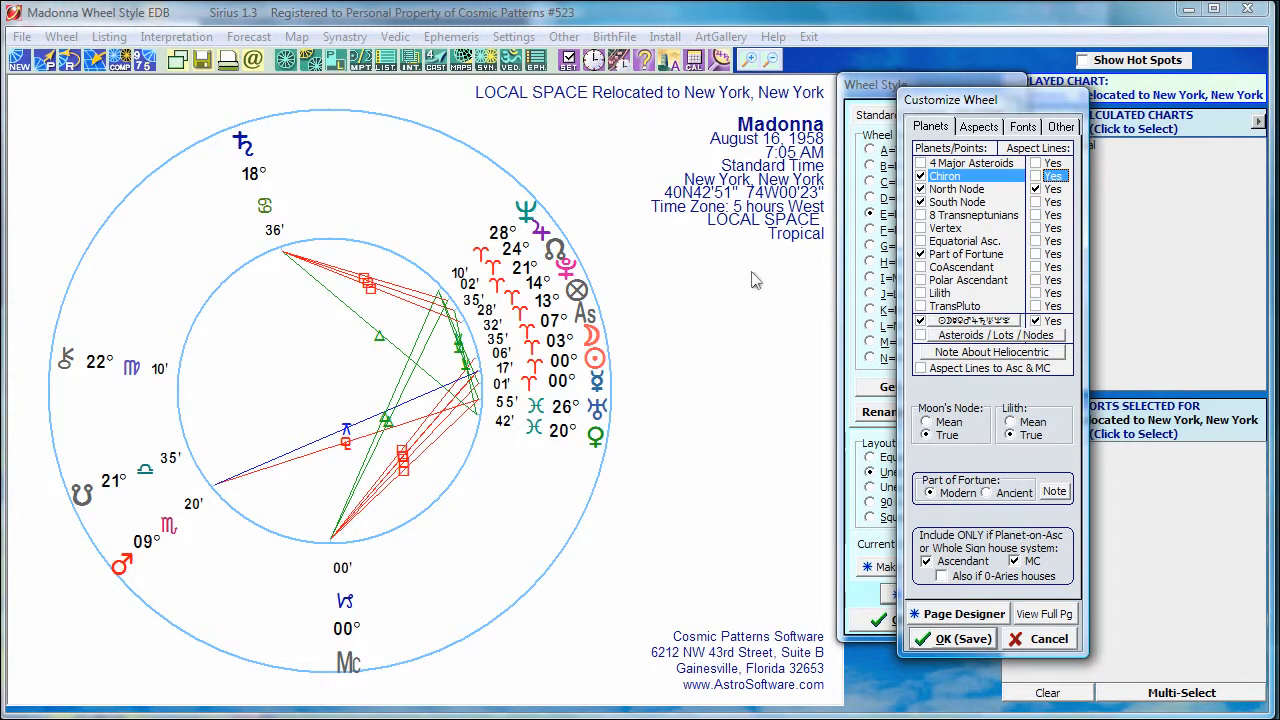
click(1036, 190)
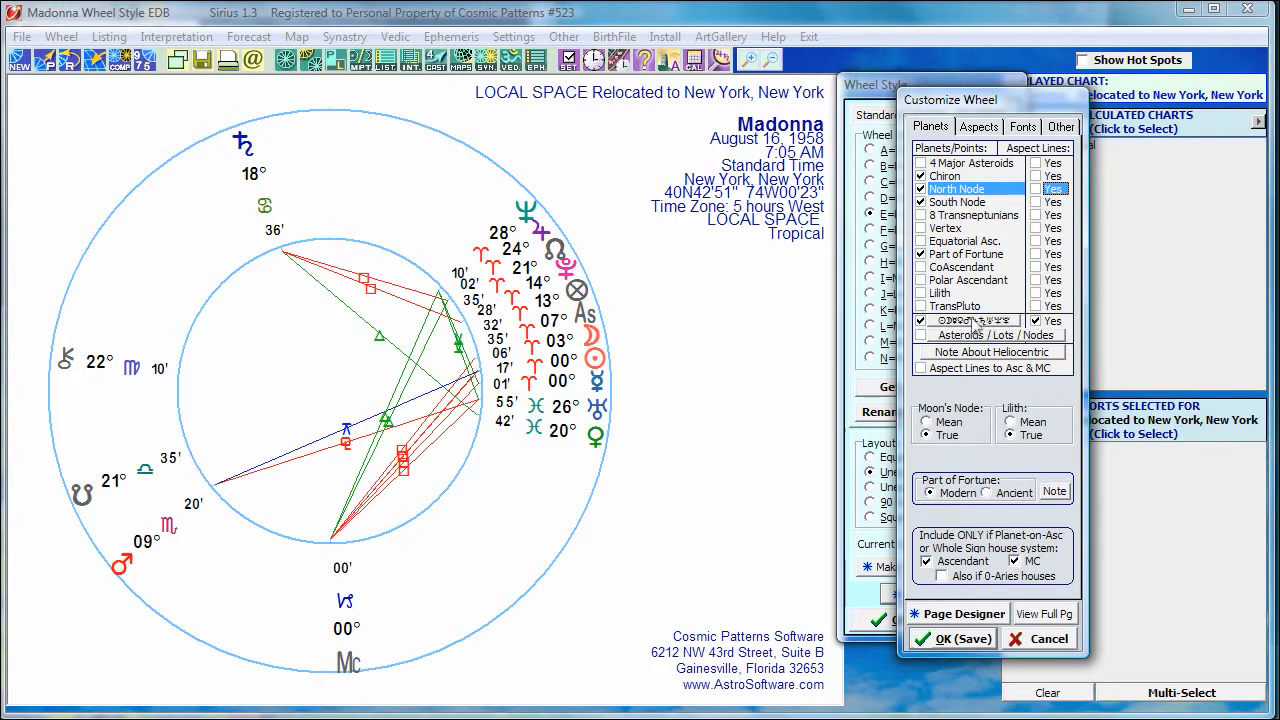
click(1035, 322)
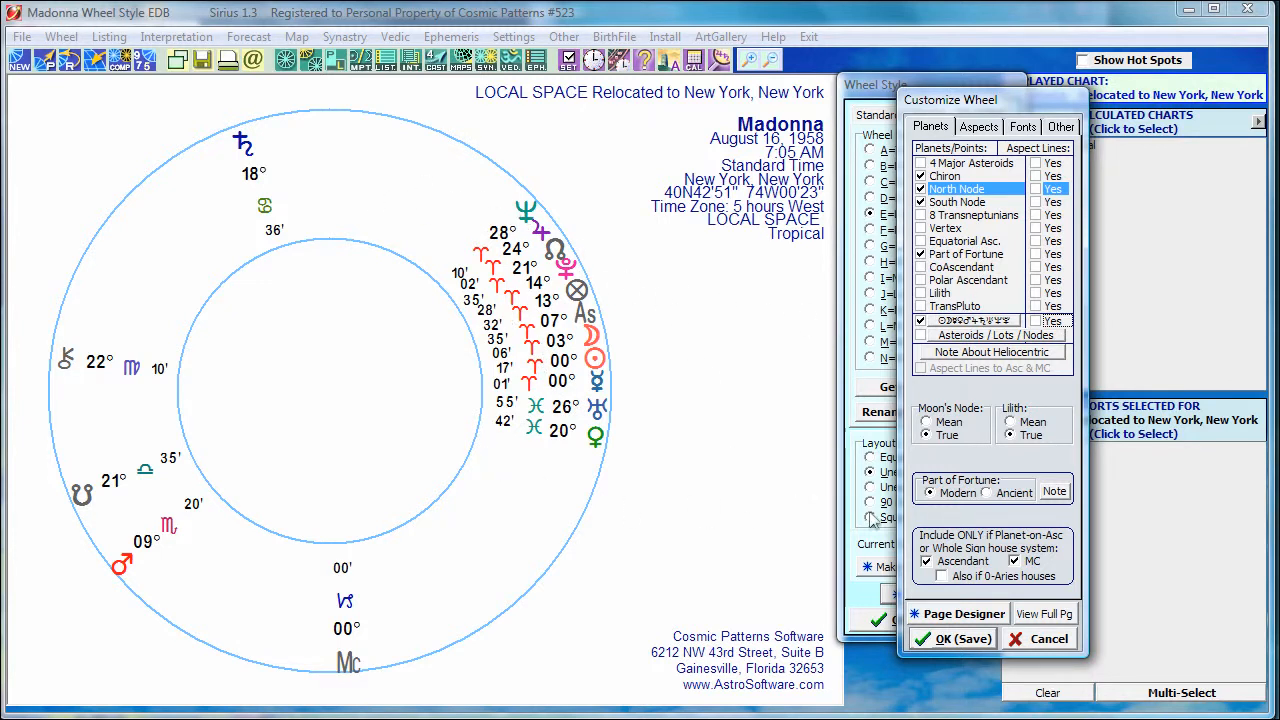
Open the wheel's Page Designer and reposition its window so the drawing board and all object options fit on screen
click(950, 614)
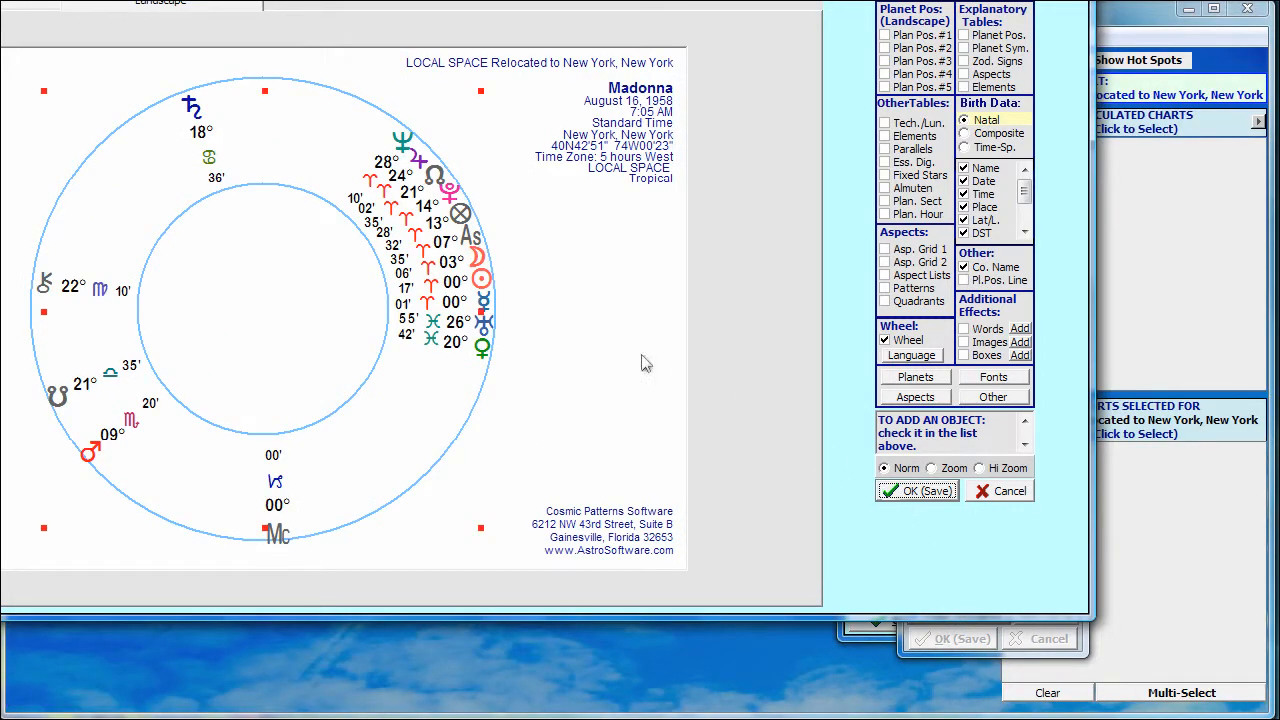
mouse_move(607, 92)
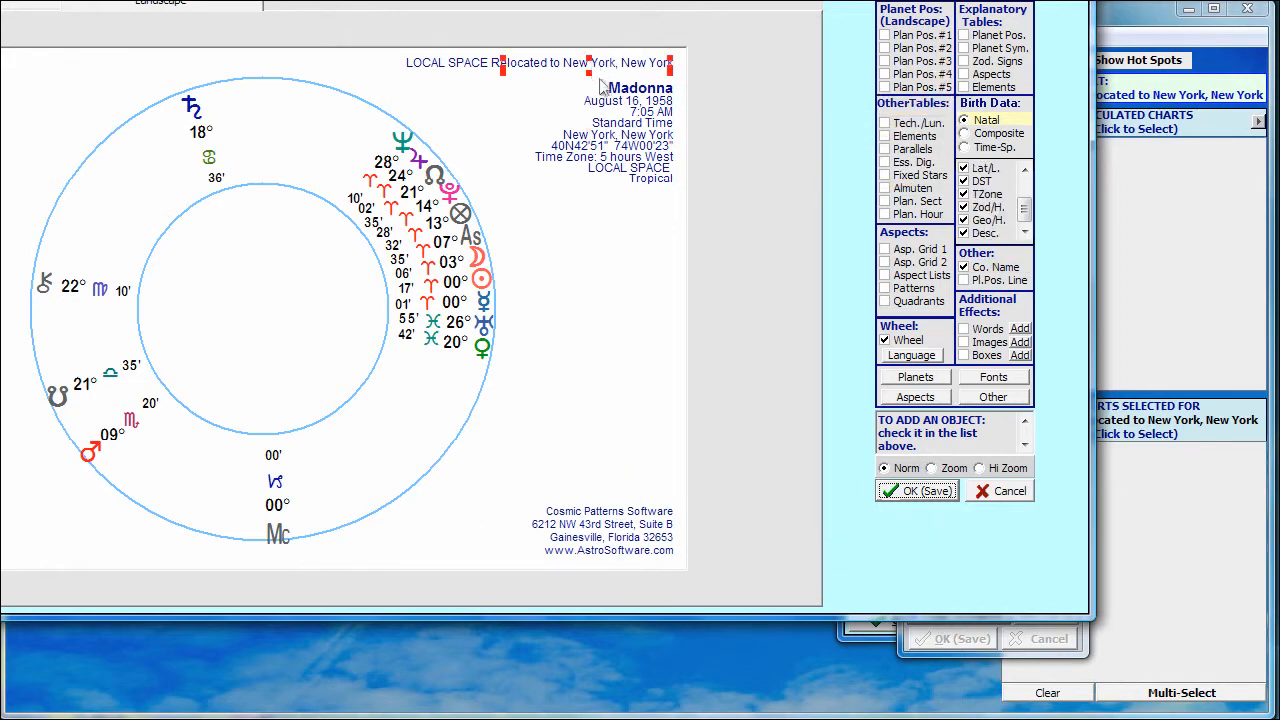
mouse_move(208, 194)
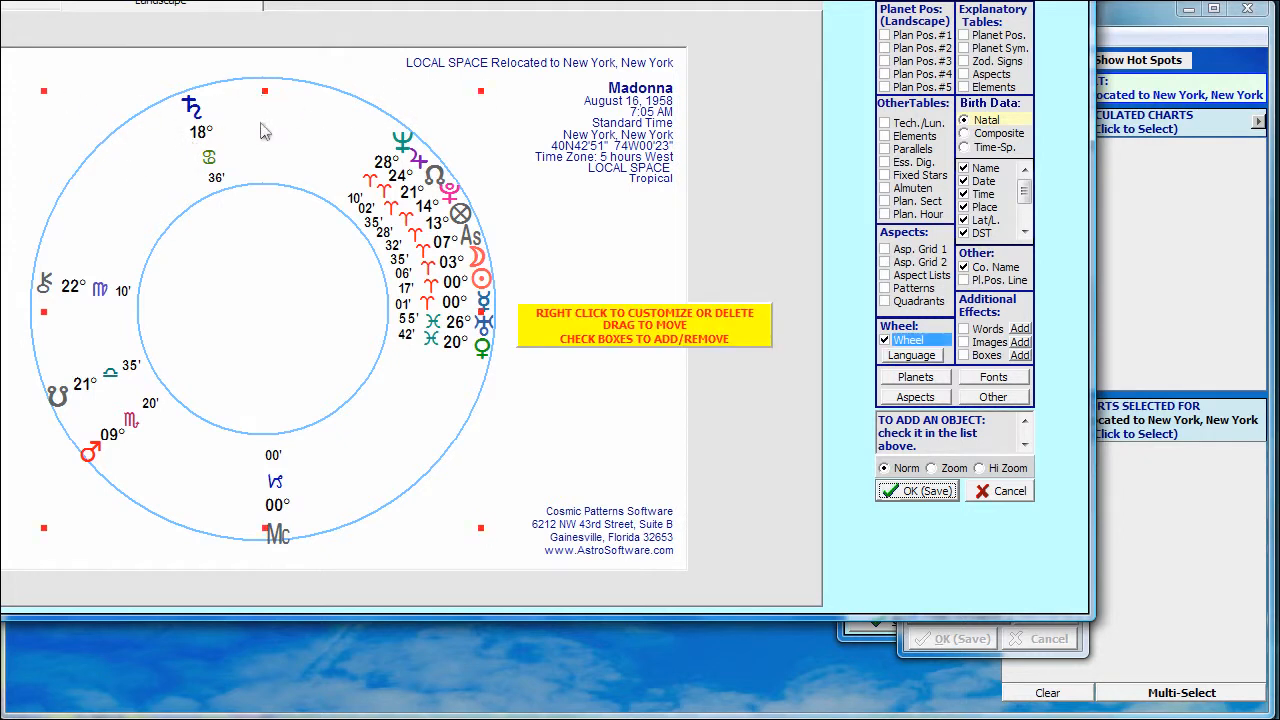
click(184, 47)
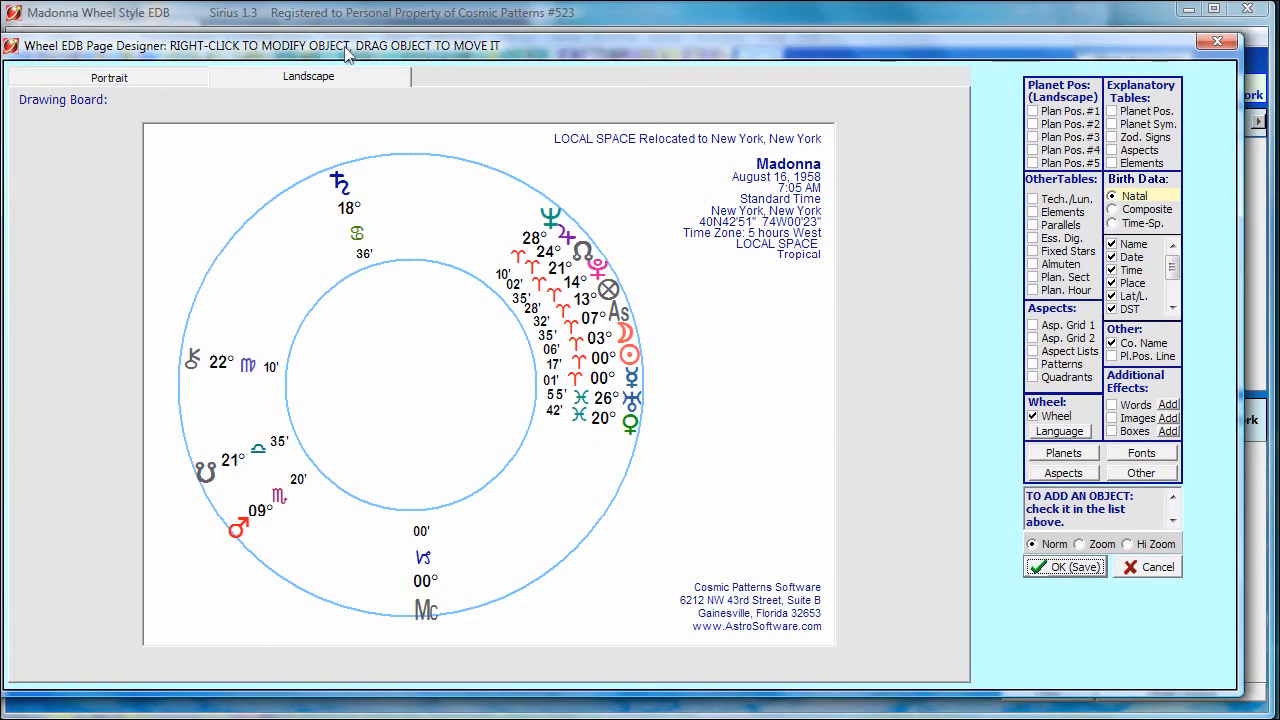
drag(345, 53, 368, 45)
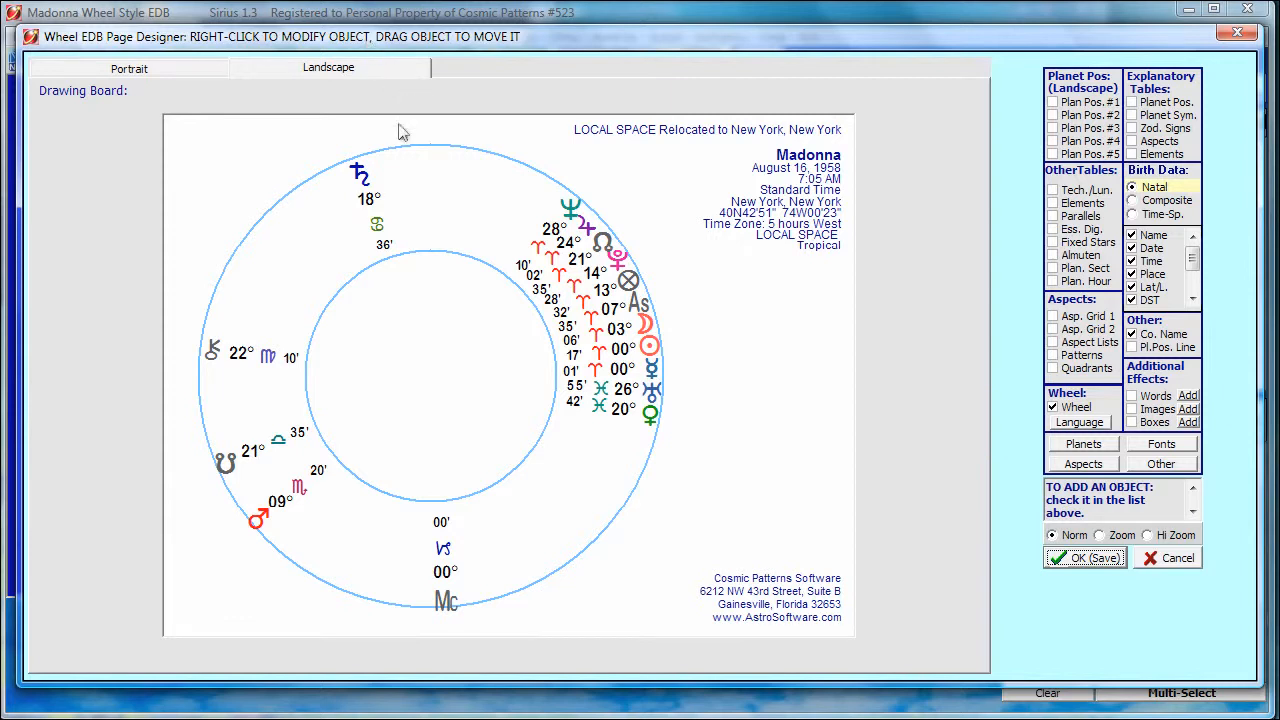
Enable Print Degree Markers around Wheel for the wheel in the landscape layout
click(465, 268)
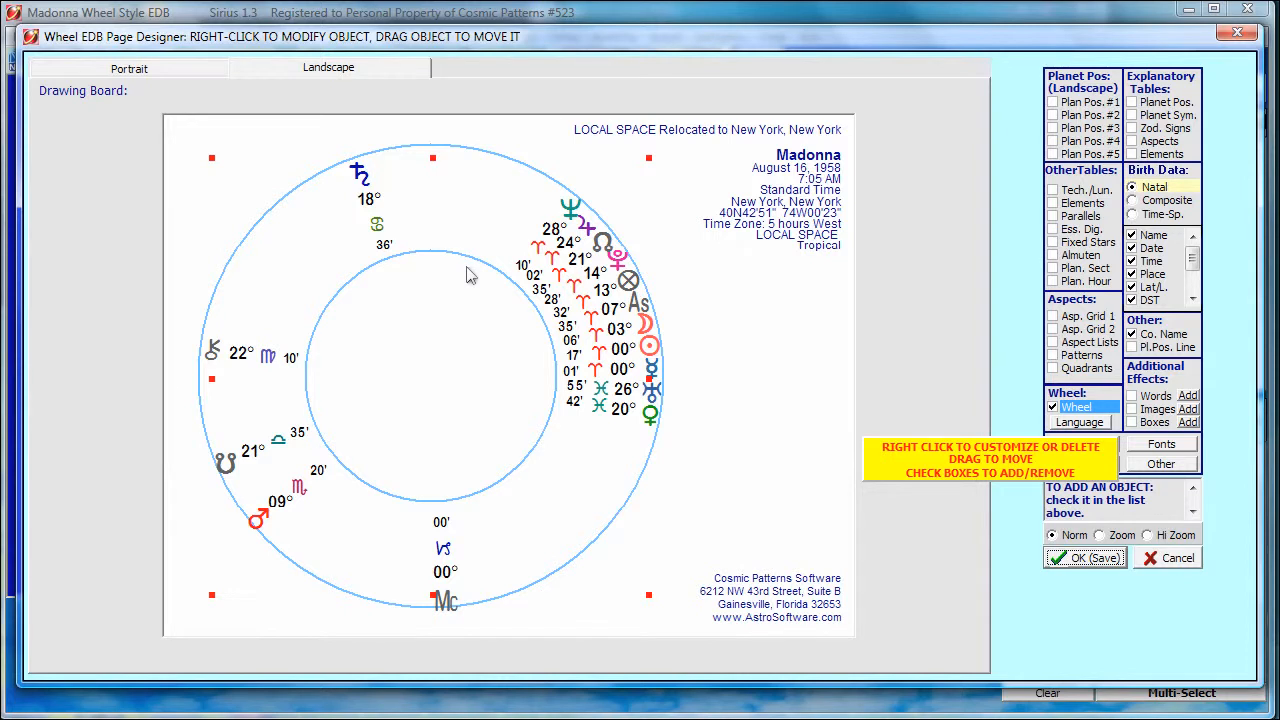
right_click(518, 297)
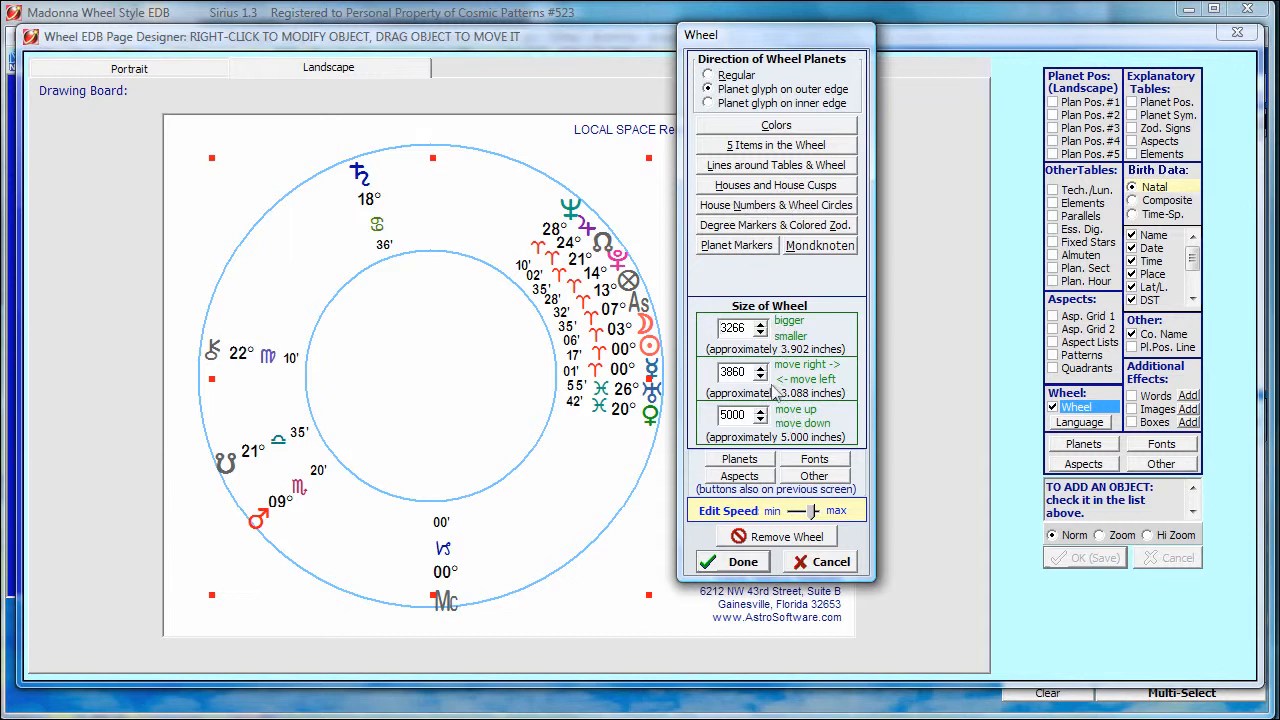
click(748, 226)
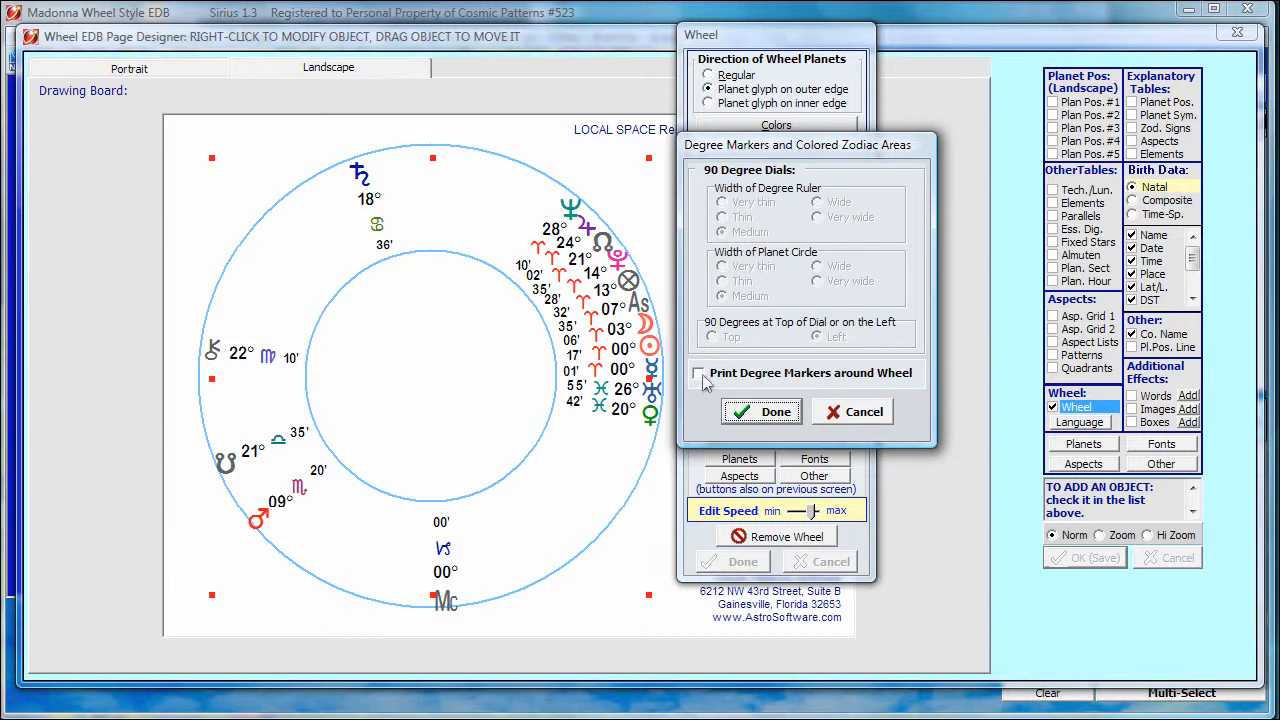
click(699, 374)
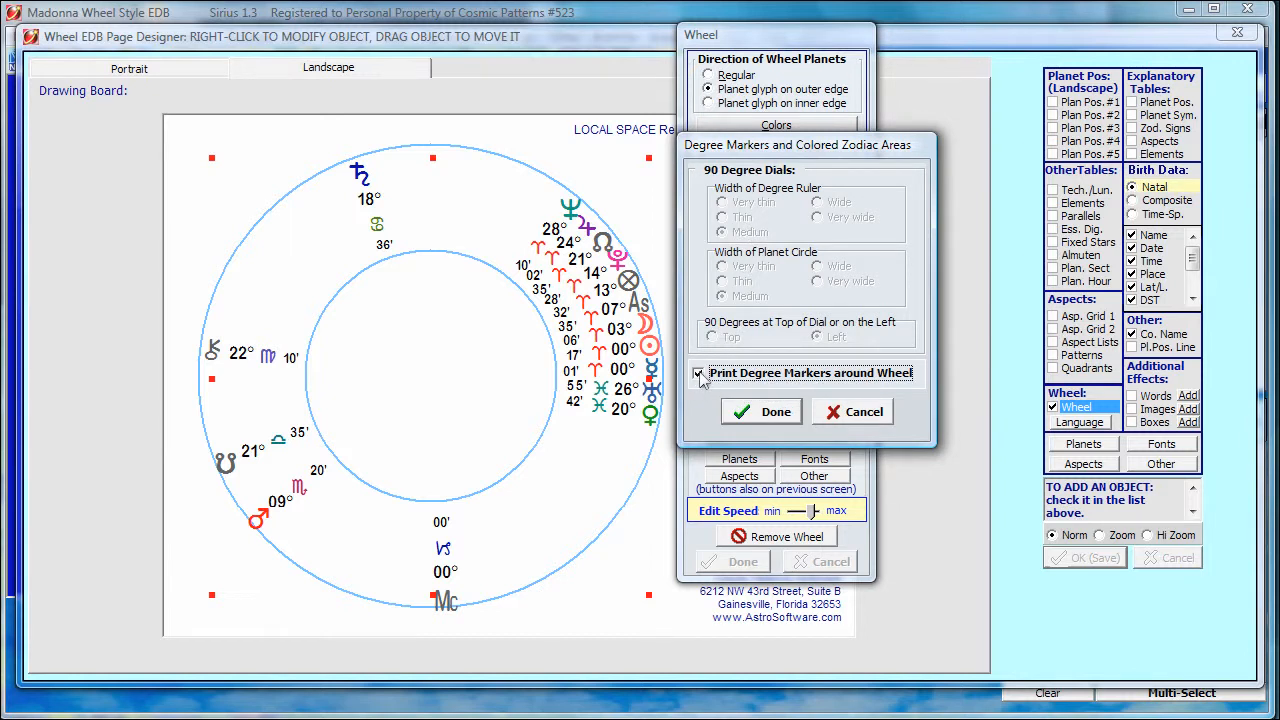
click(765, 413)
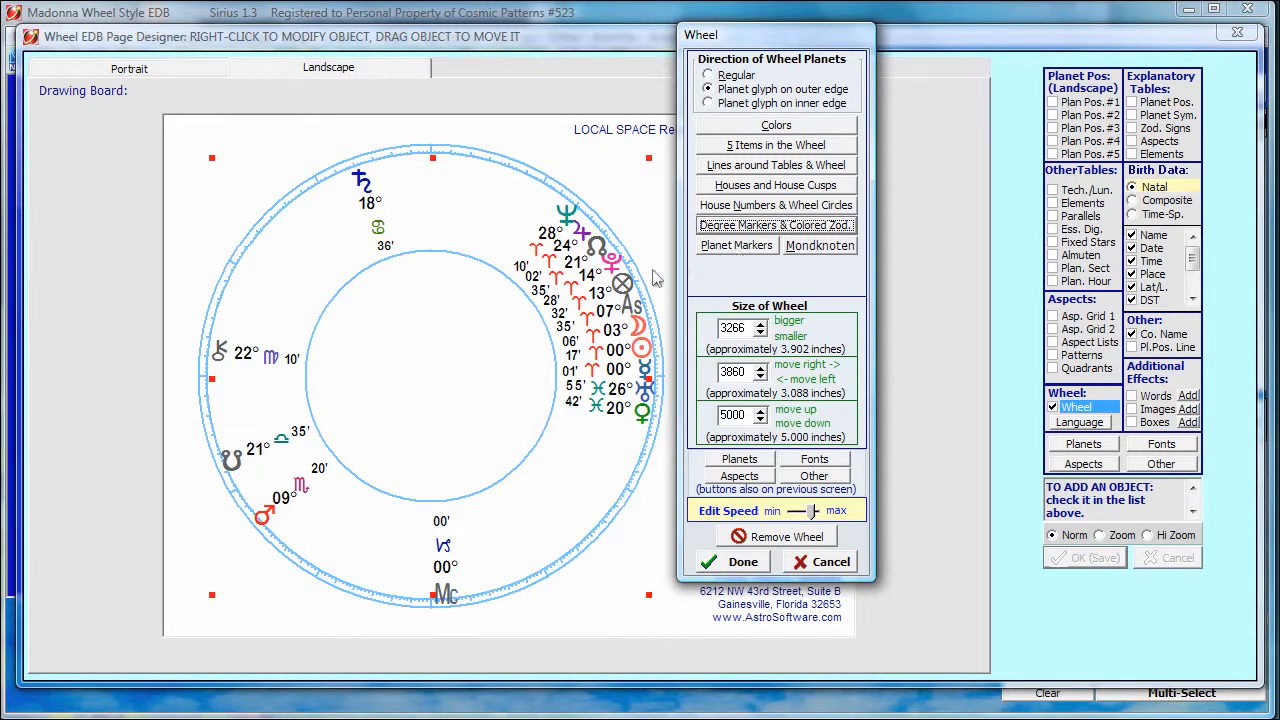
Try the planet markers drawn from planet position to the outer circle, and turn them back off
click(735, 247)
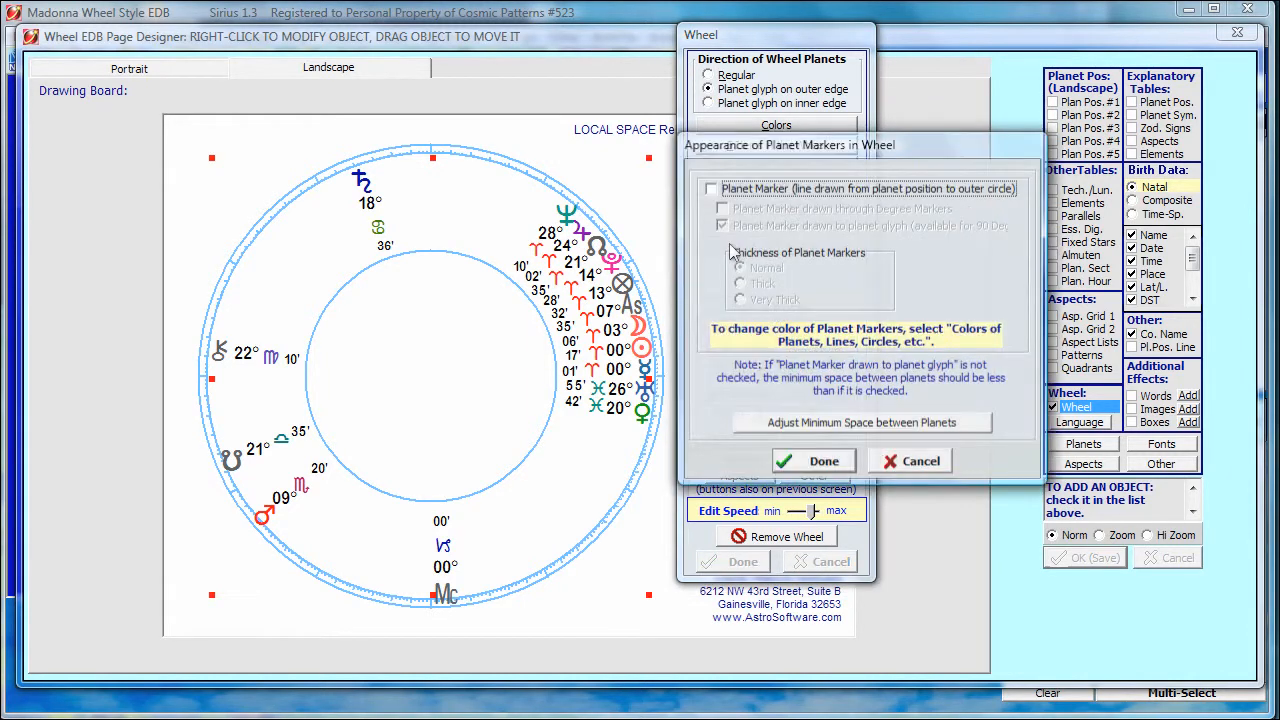
click(712, 190)
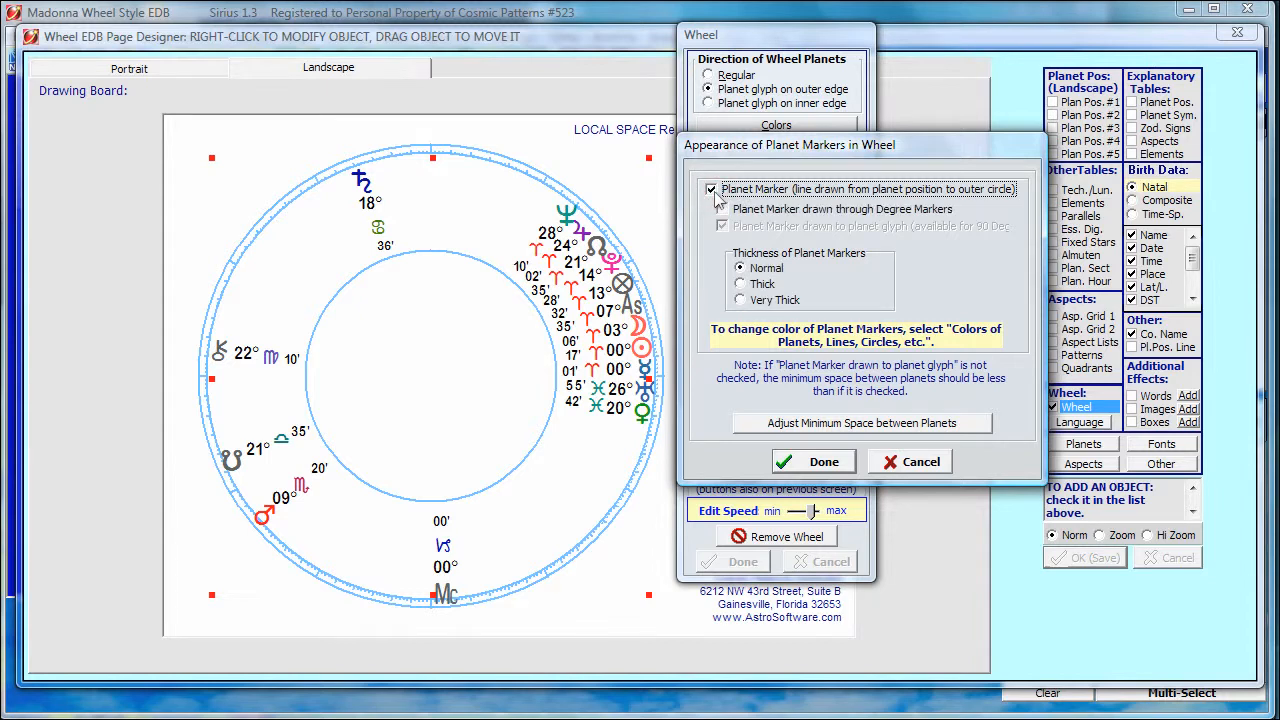
click(815, 463)
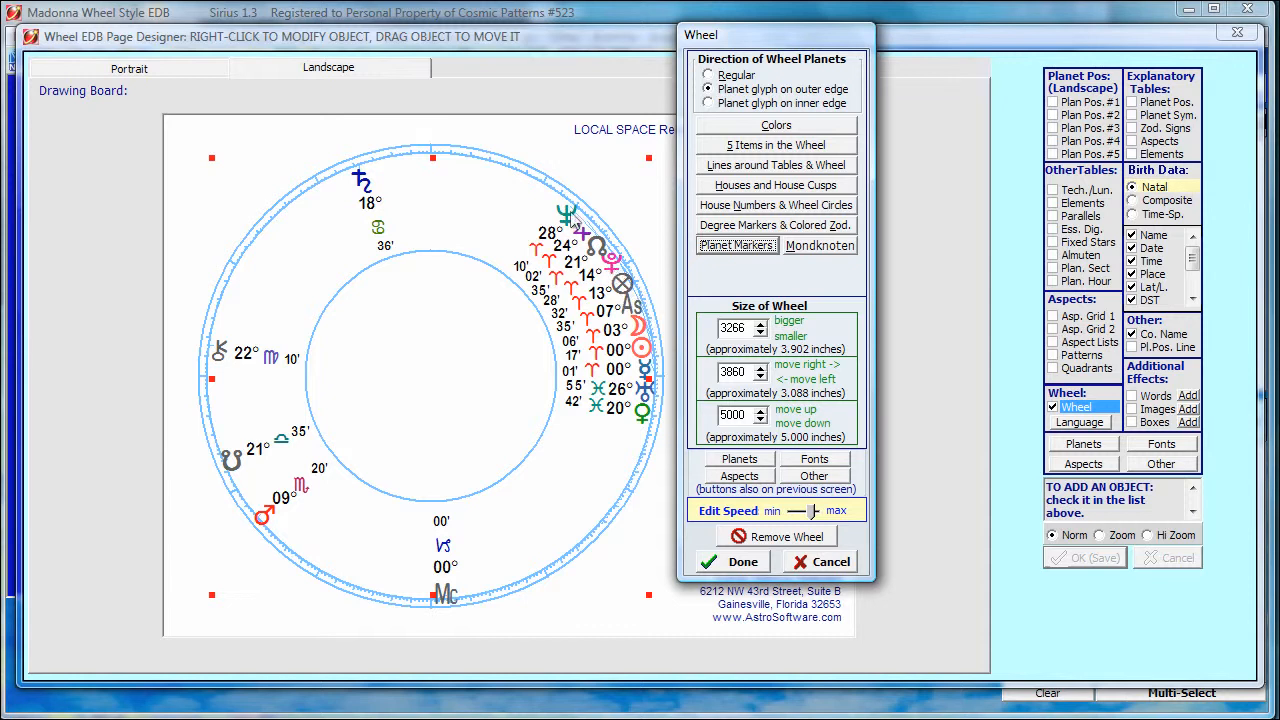
click(740, 246)
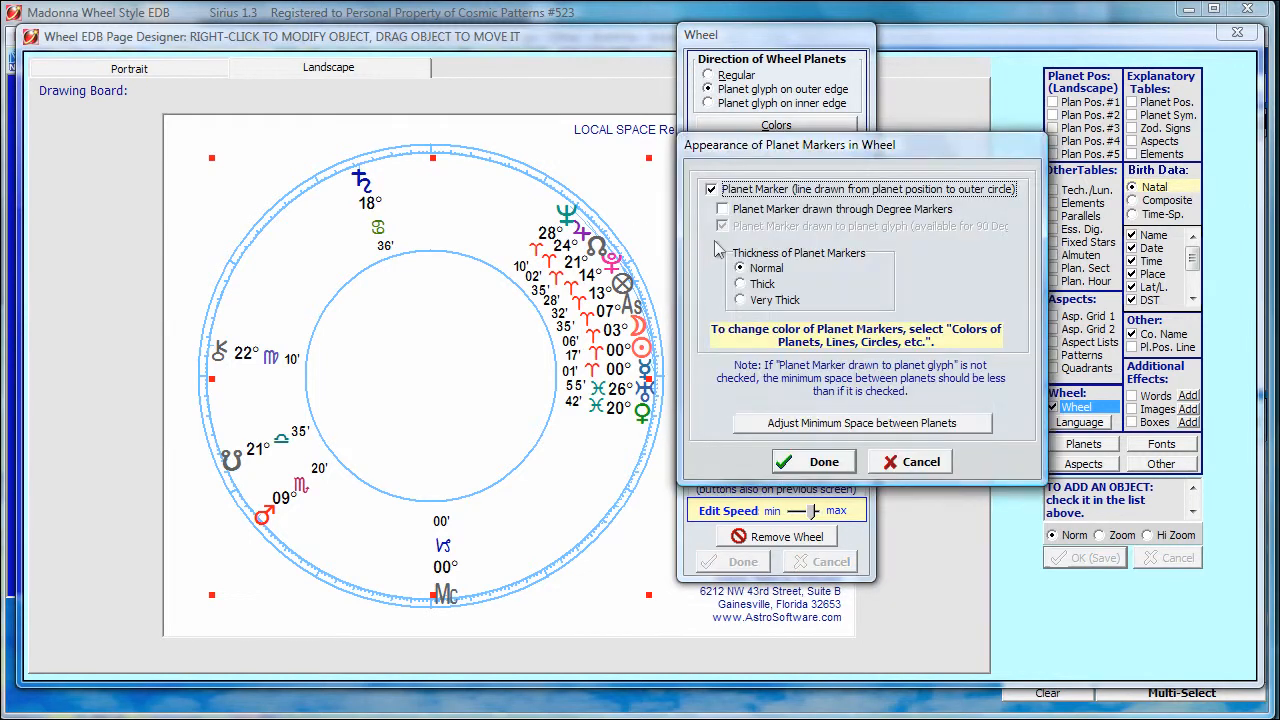
click(711, 190)
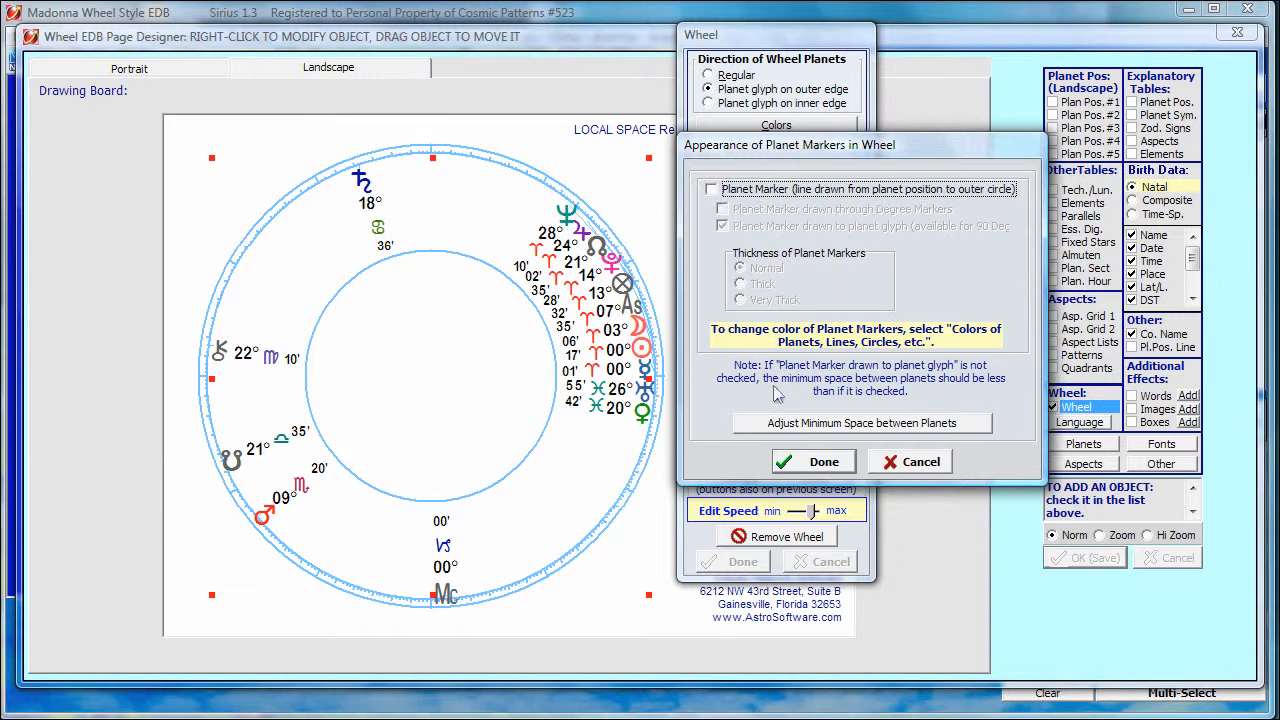
click(819, 463)
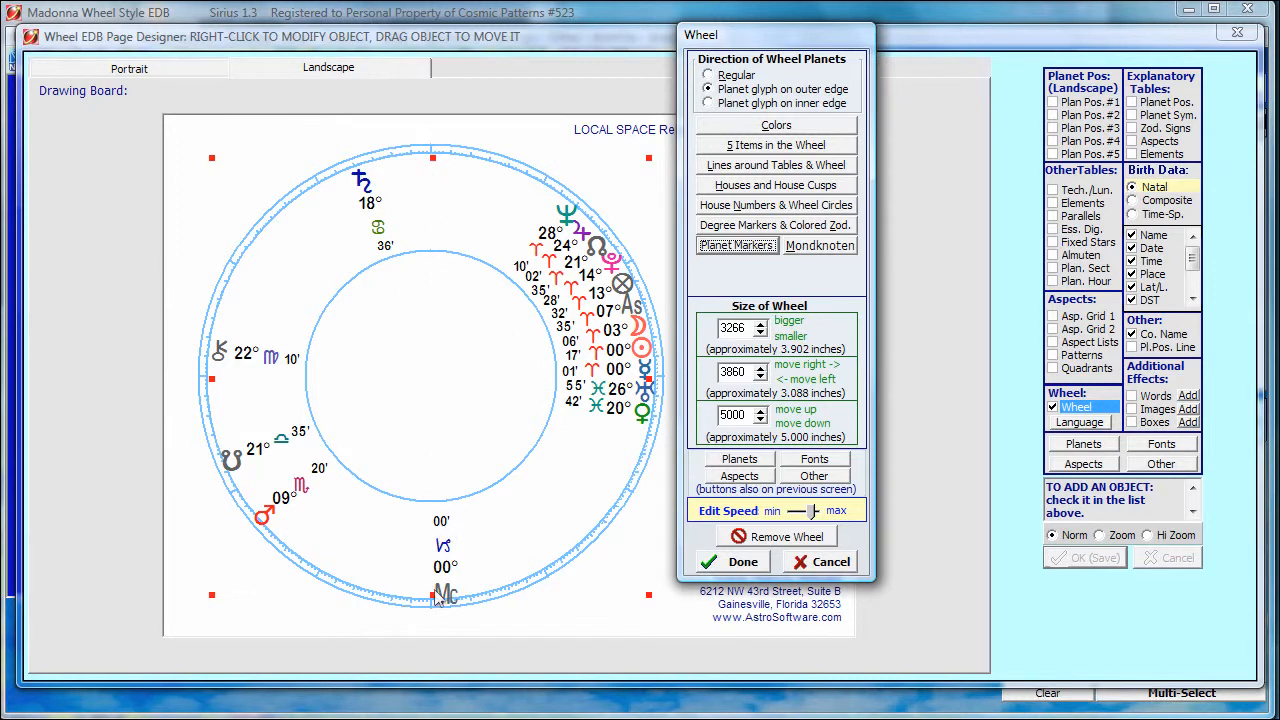
Enlarge the wheel to a size value of 3516
click(760, 327)
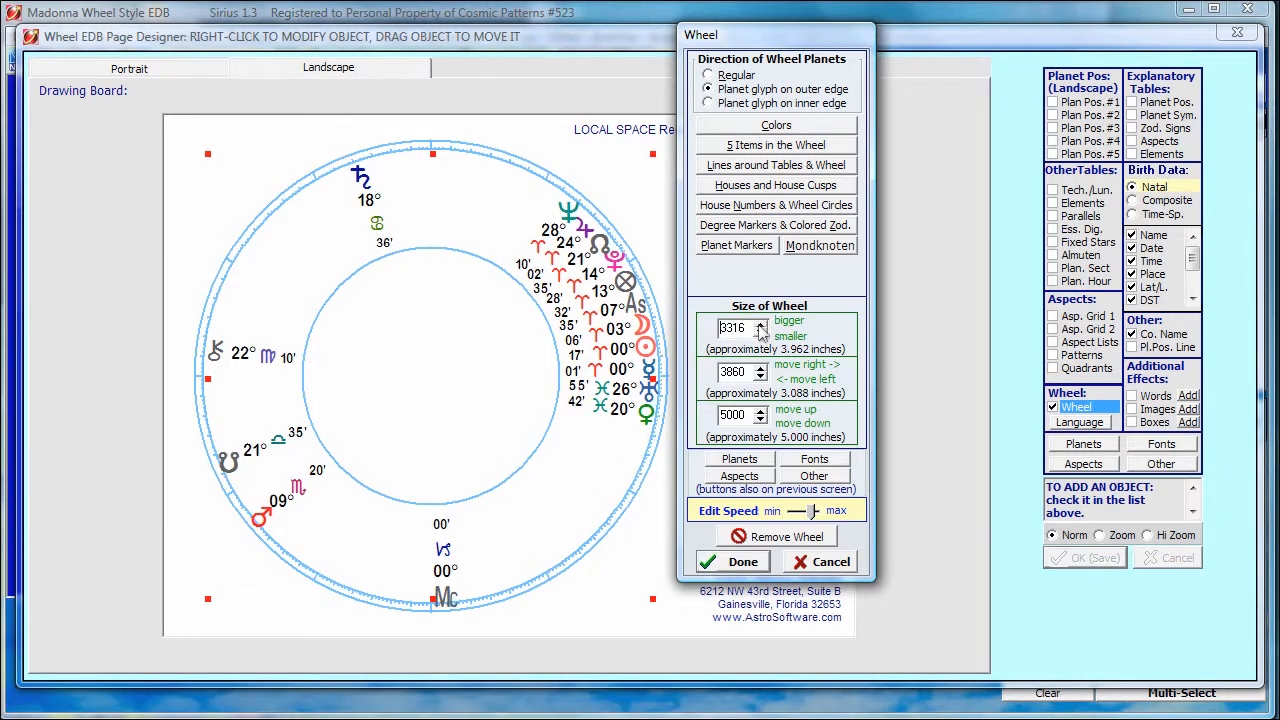
click(760, 327)
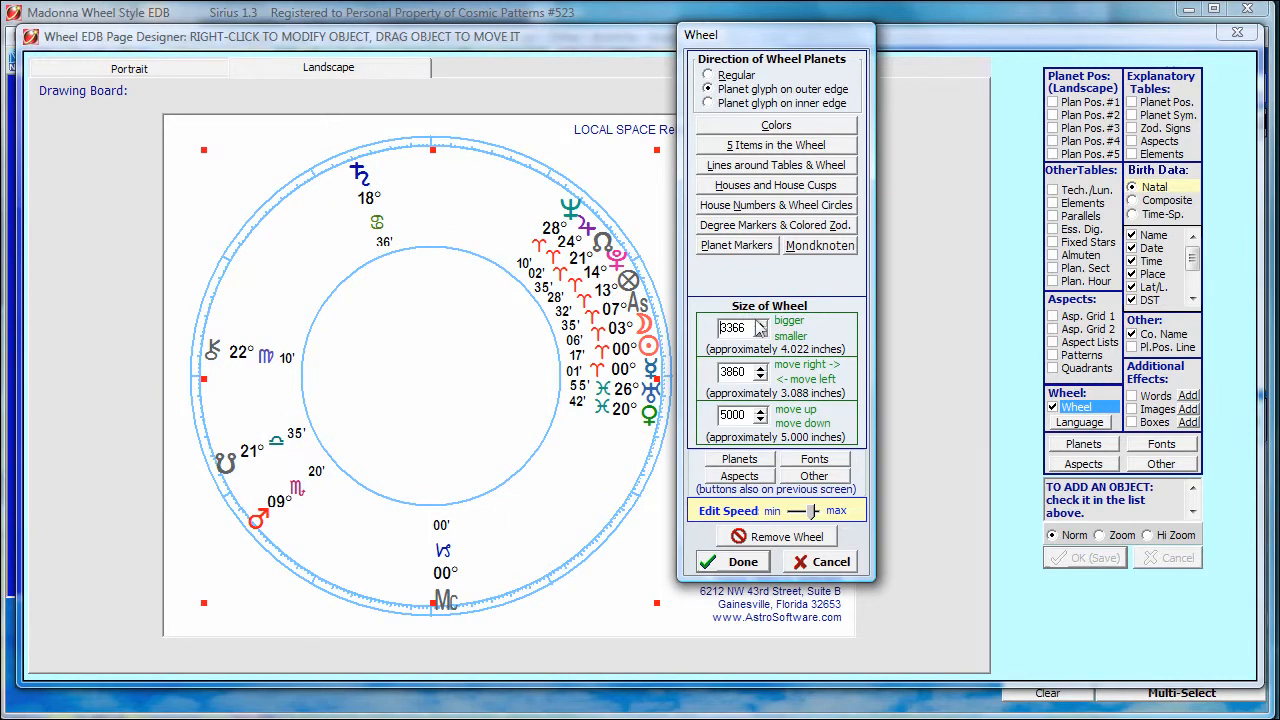
click(760, 327)
click(760, 327)
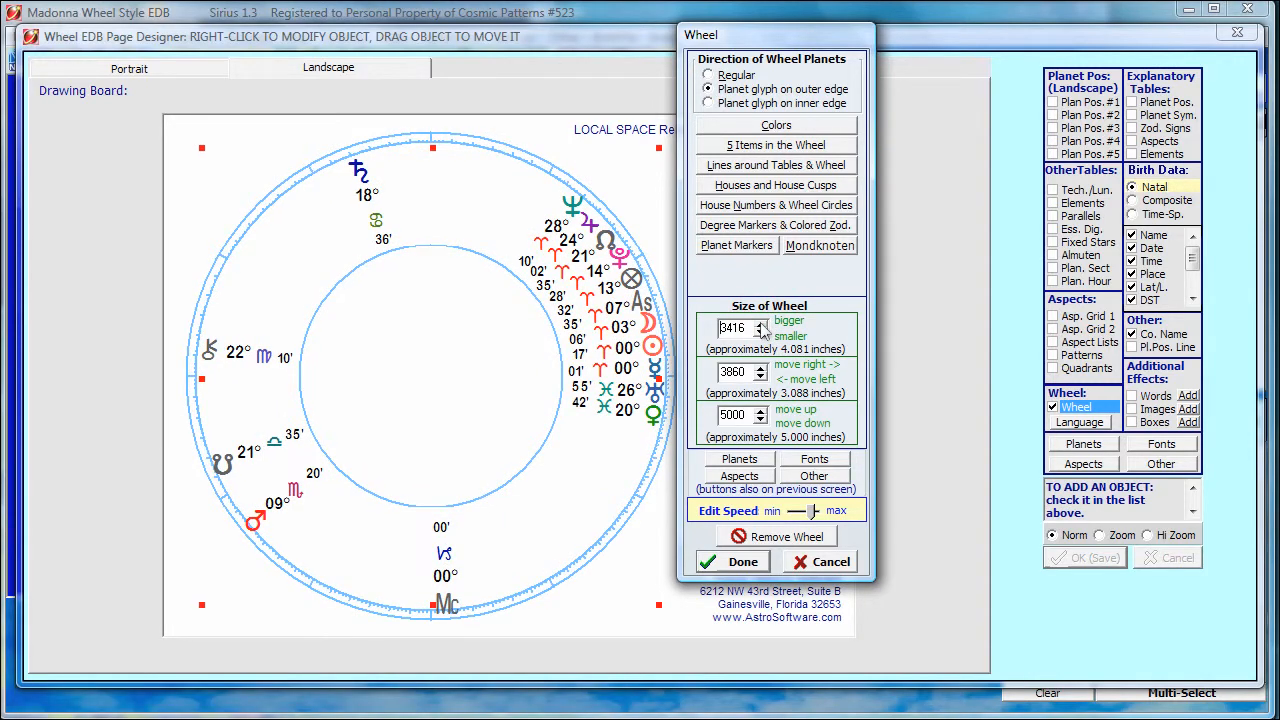
click(760, 327)
click(760, 327)
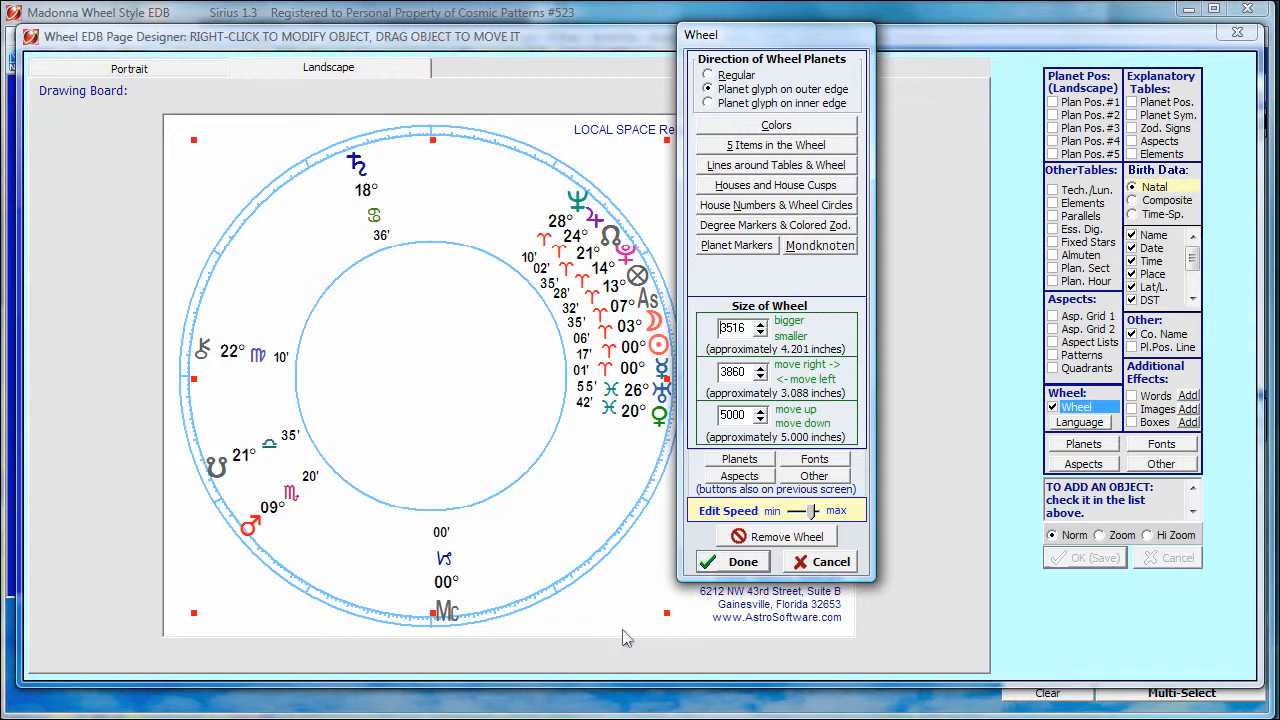
Review the "Create a Simple Wheel" requirements slide in PowerPoint and return to the wheel settings in Sirius
click(235, 719)
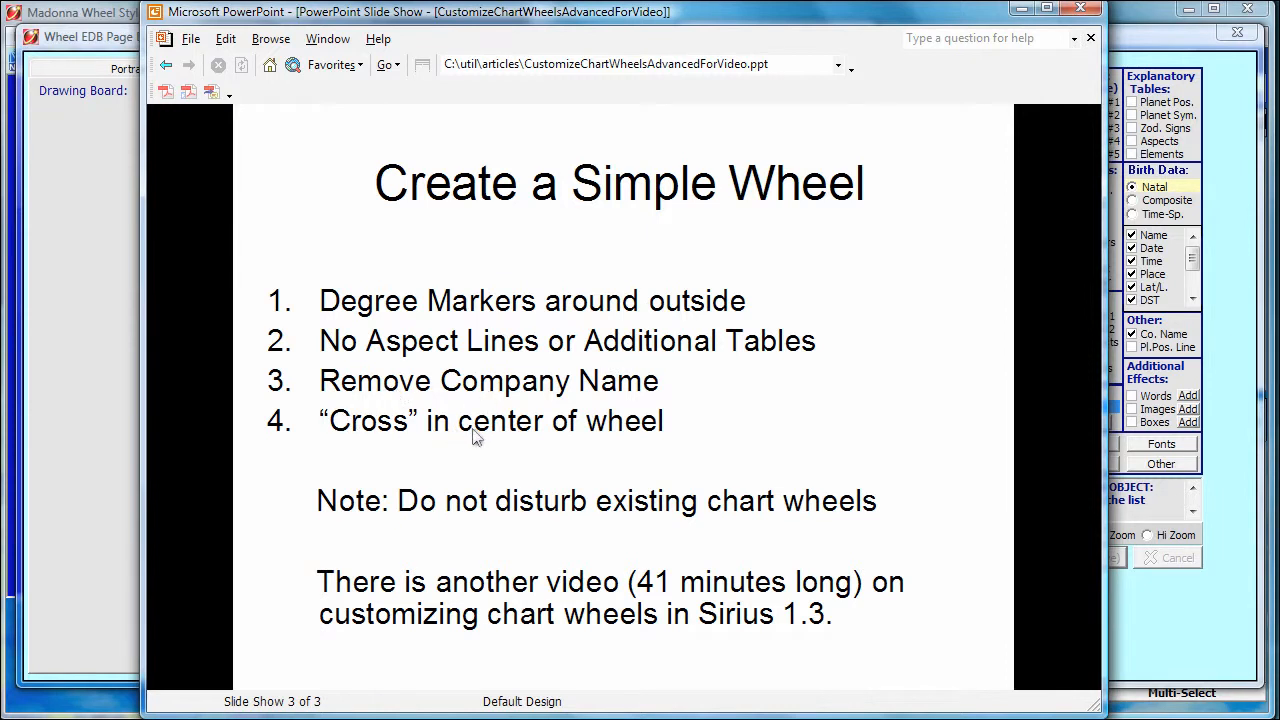
click(468, 719)
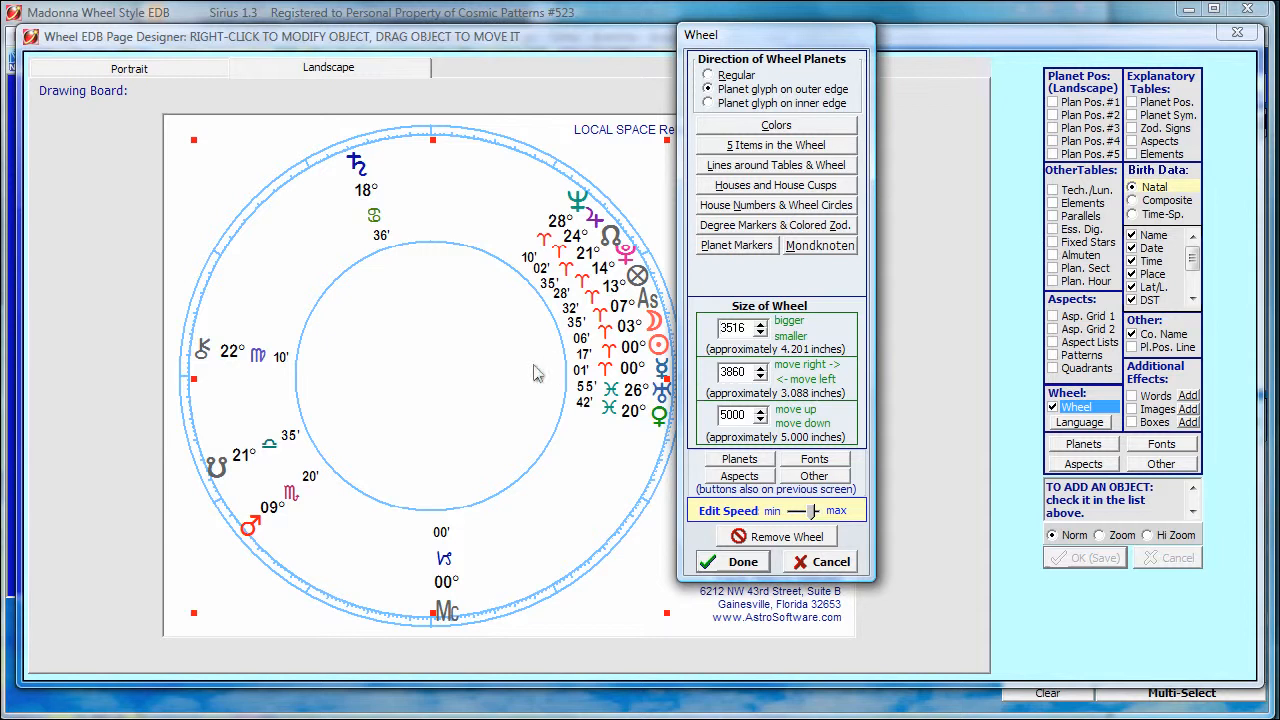
Try shifting the wheel's vertical position to 4650, and return it to 5000
click(760, 420)
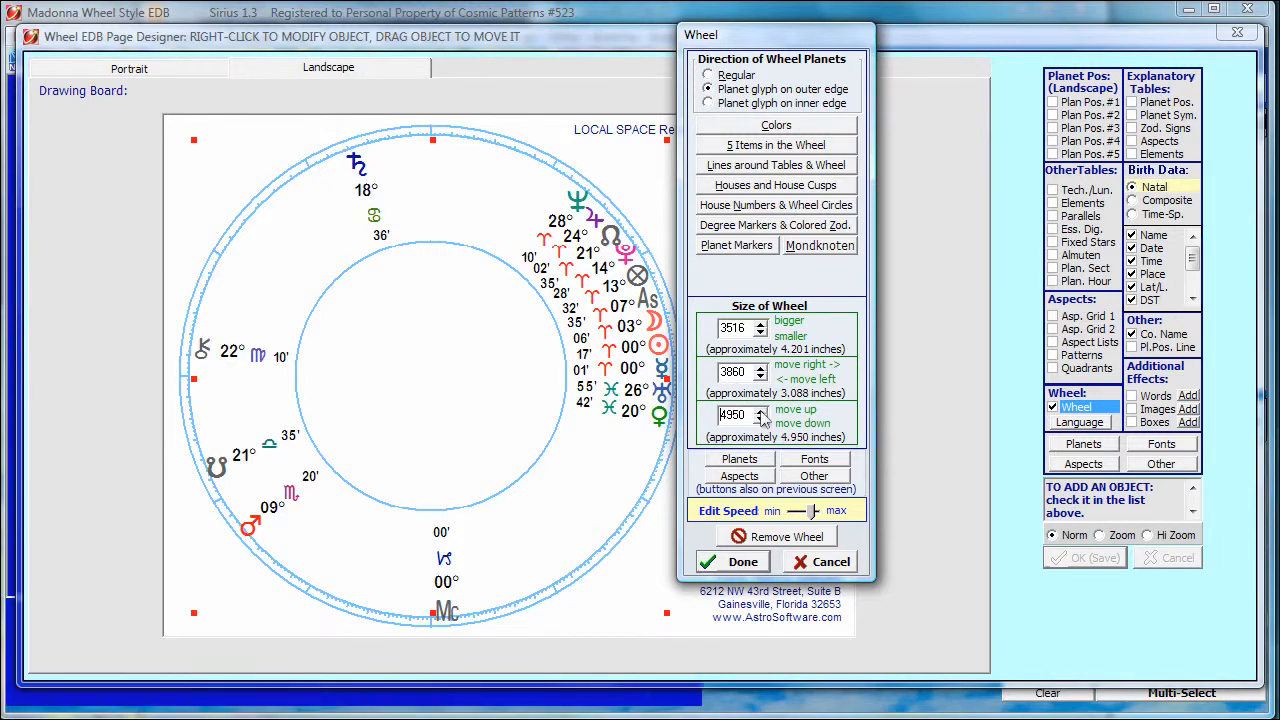
click(760, 420)
click(760, 420)
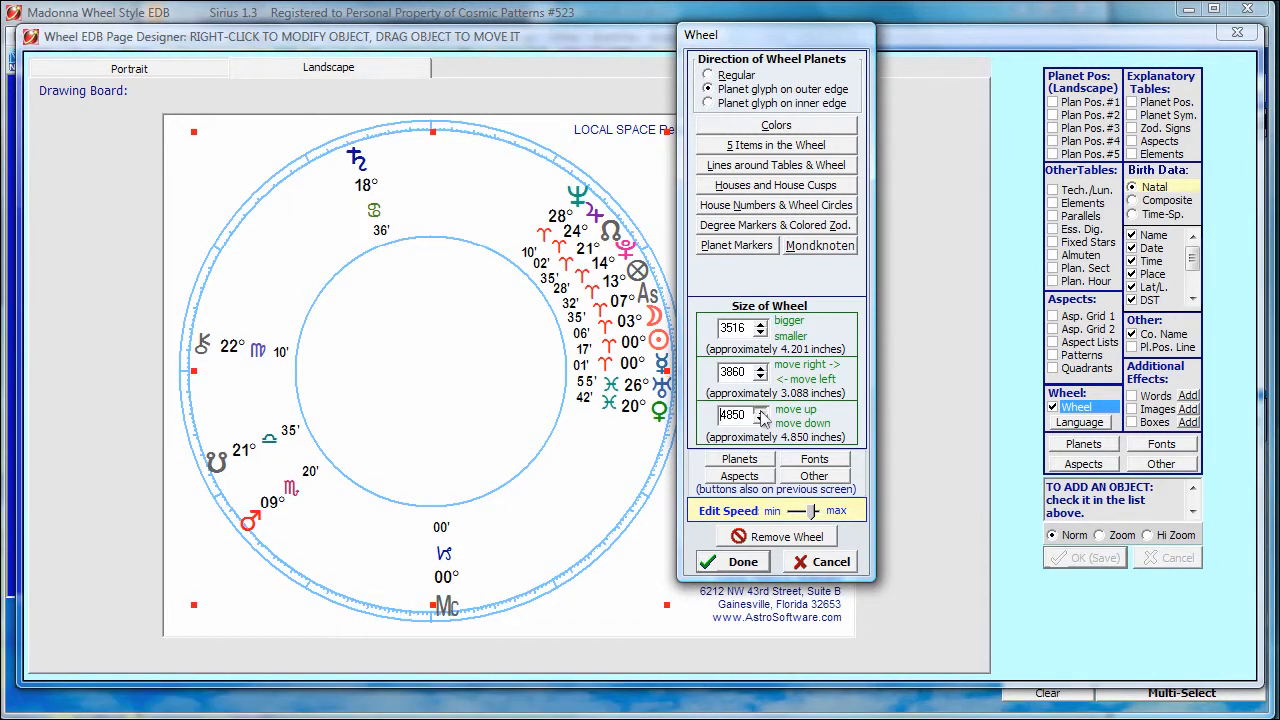
click(760, 420)
click(760, 420)
click(760, 420)
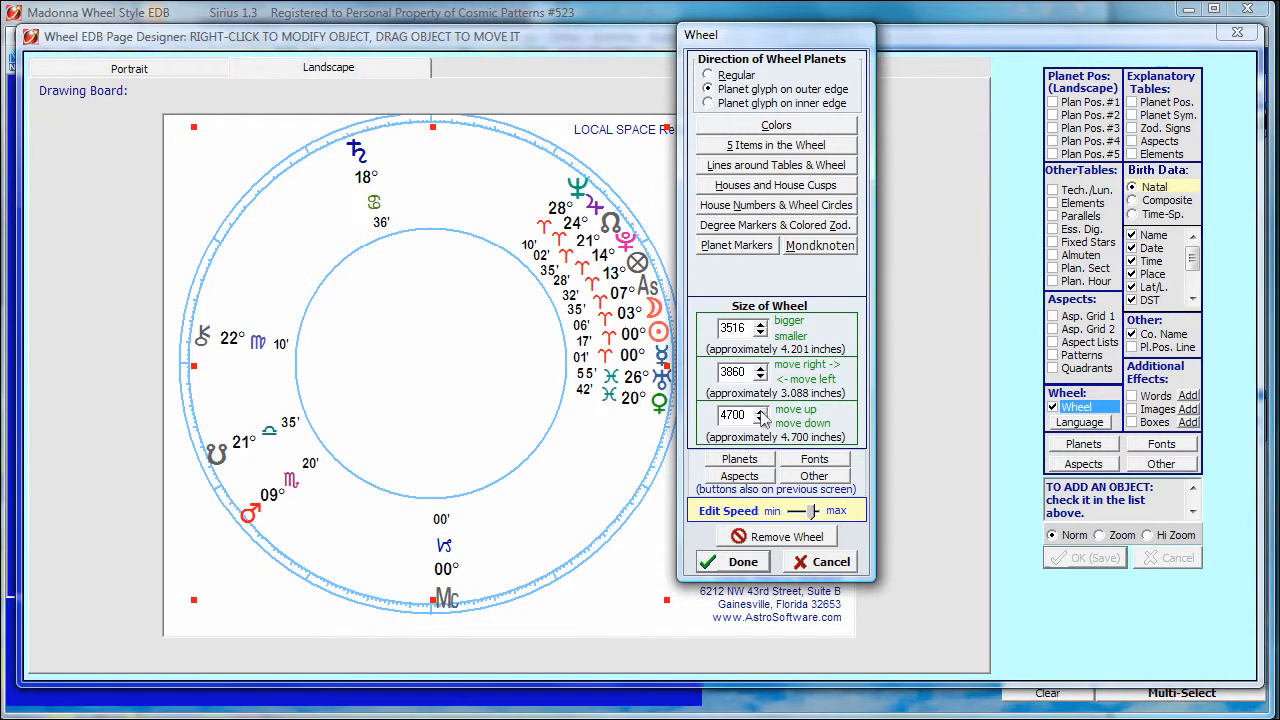
click(760, 420)
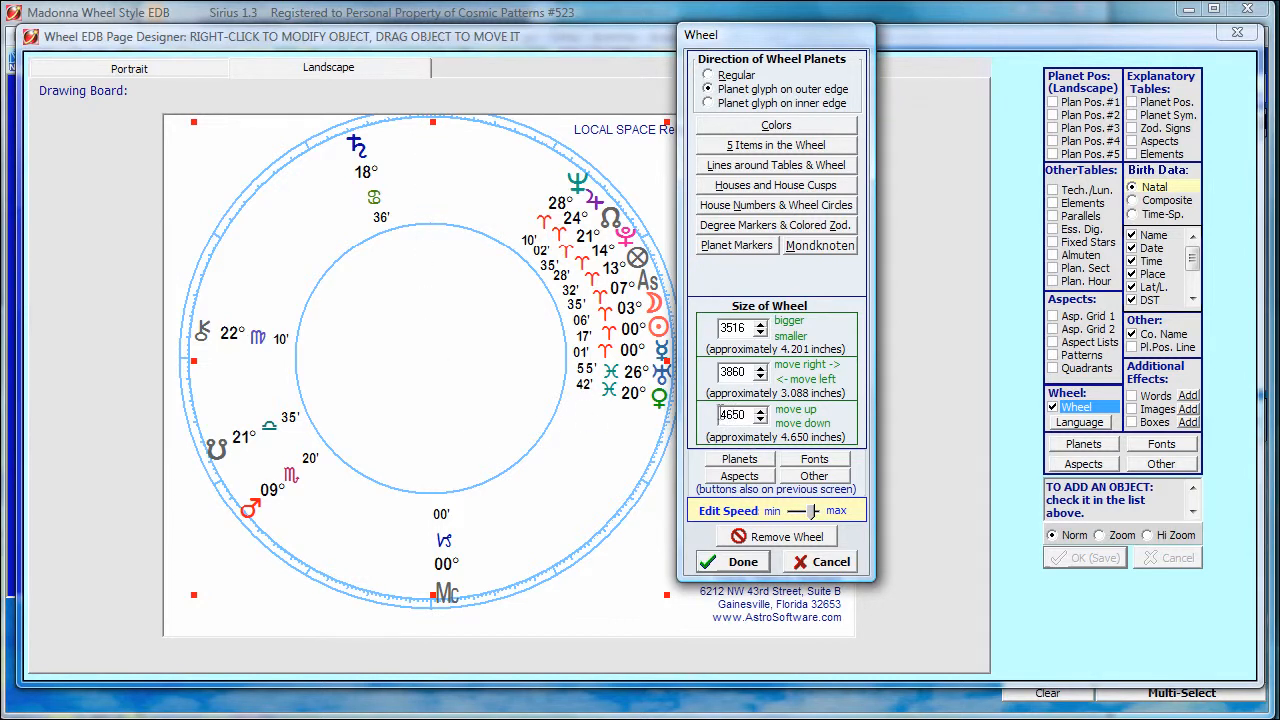
click(760, 419)
click(760, 419)
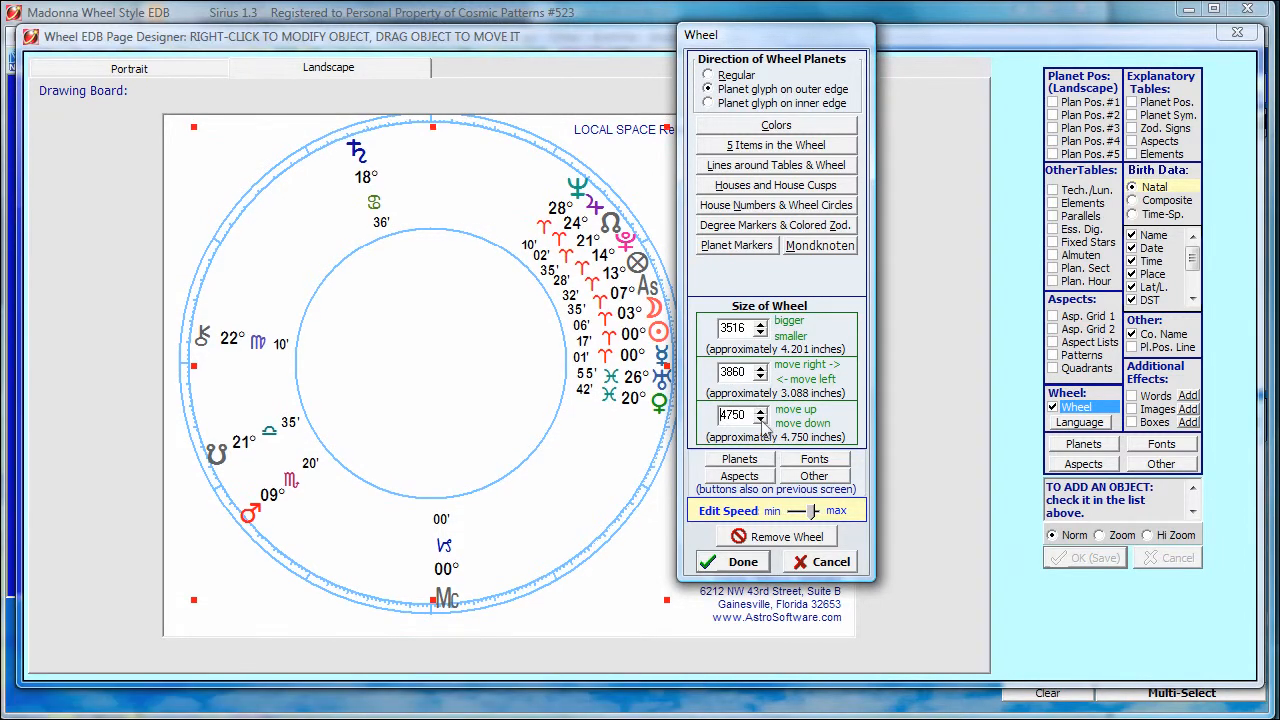
click(761, 419)
click(761, 419)
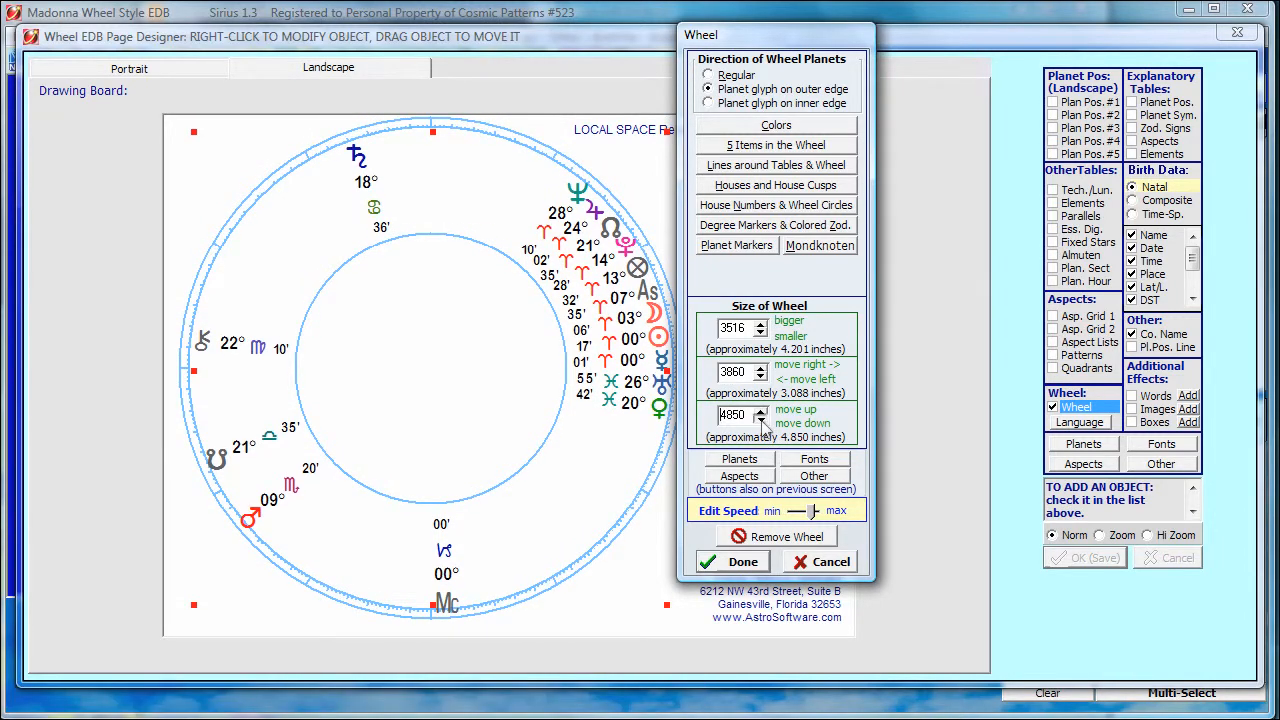
click(761, 419)
click(761, 419)
click(761, 419)
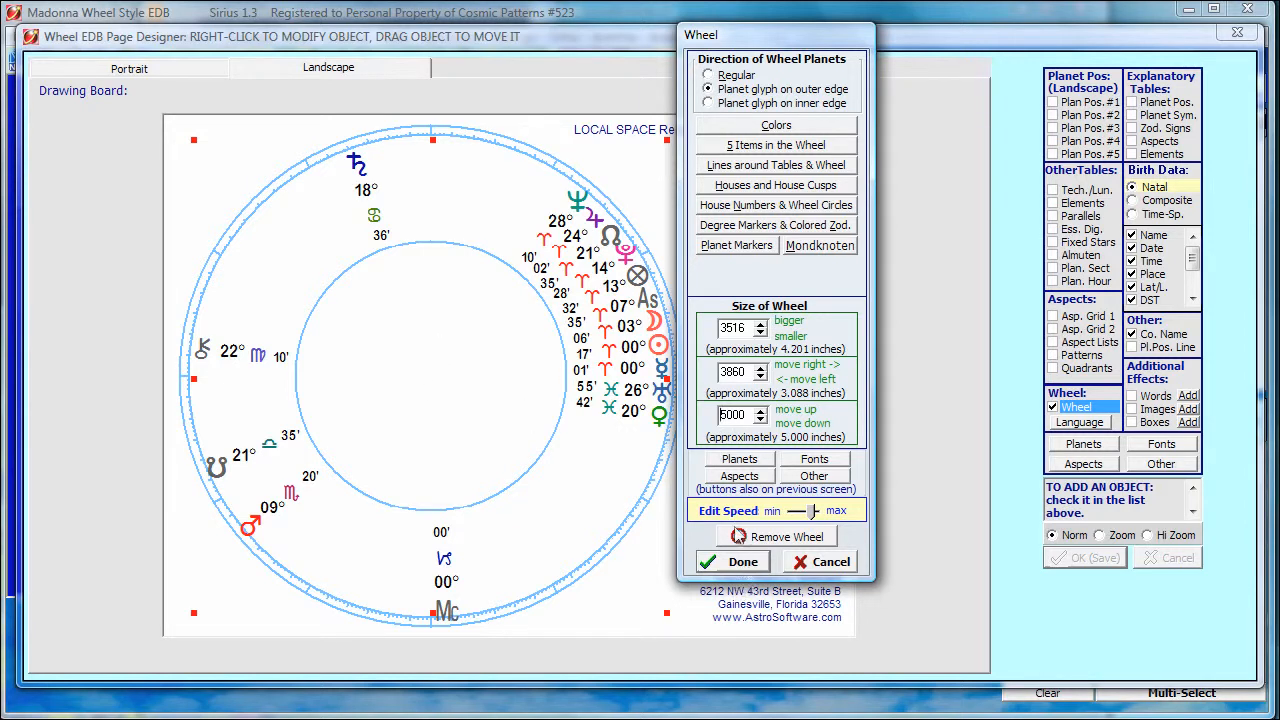
Accept the wheel settings and remove the company name from the landscape layout
click(742, 562)
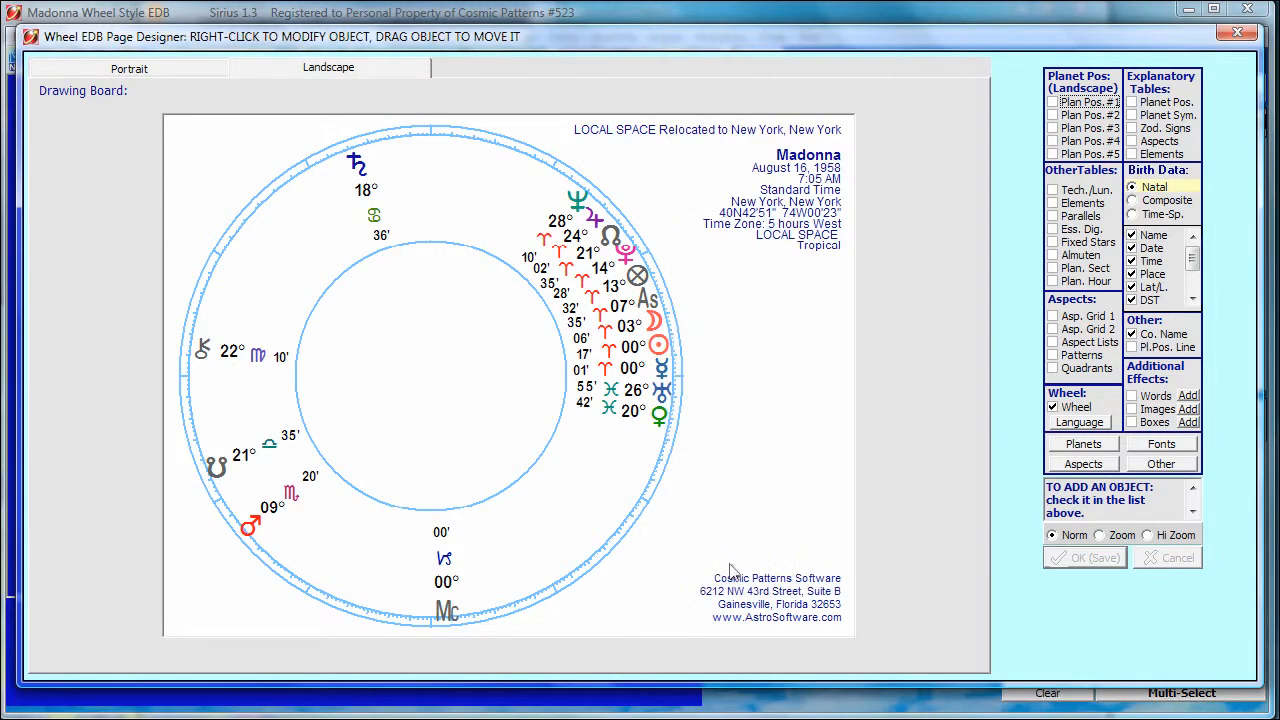
click(642, 470)
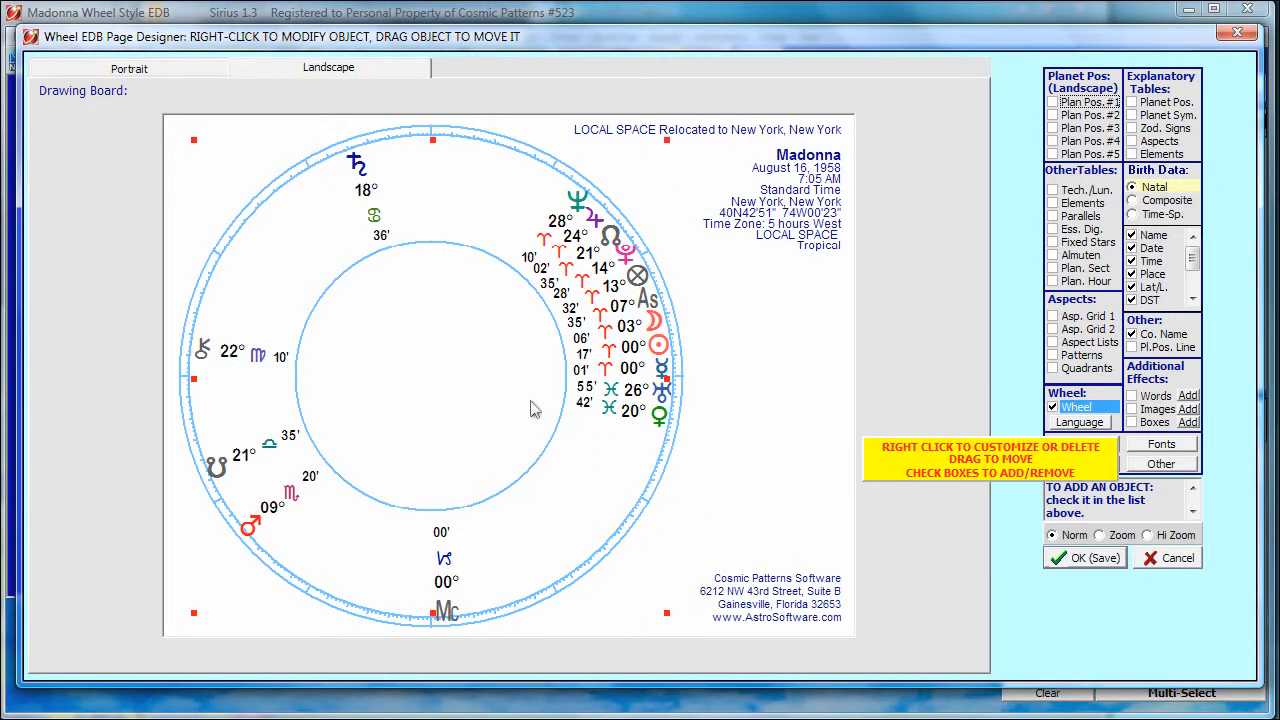
click(748, 602)
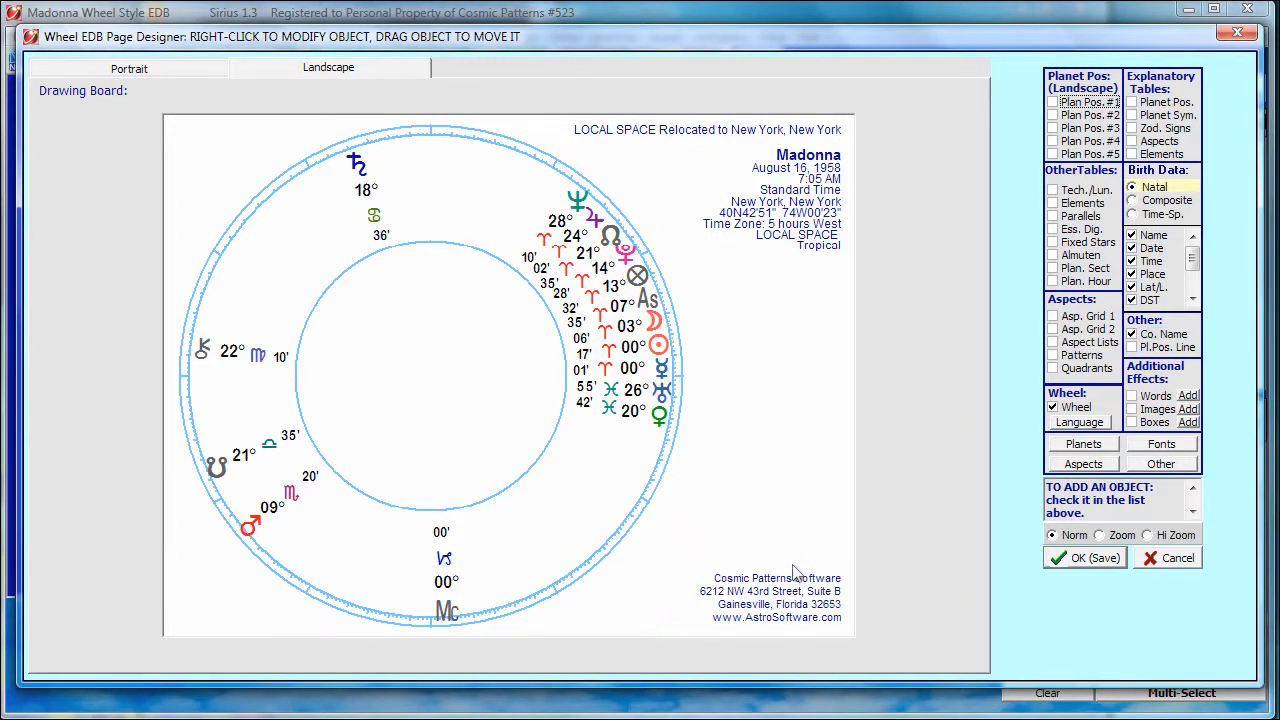
right_click(788, 607)
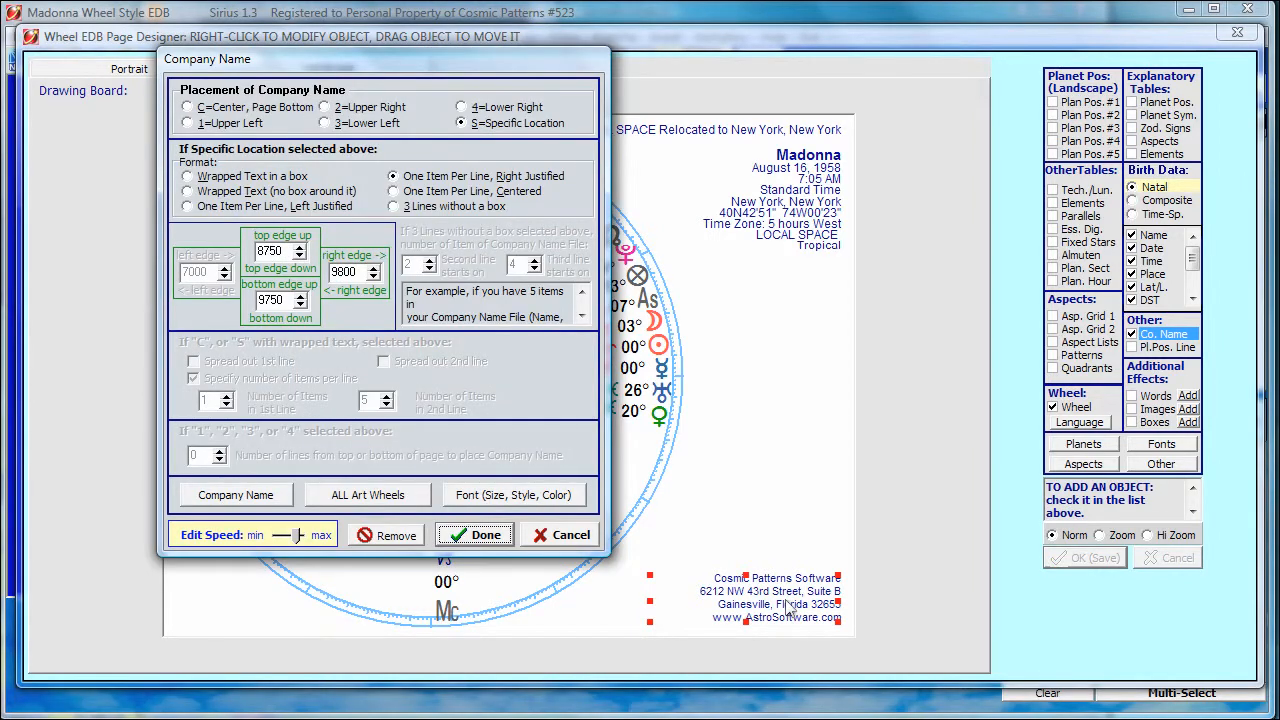
click(383, 537)
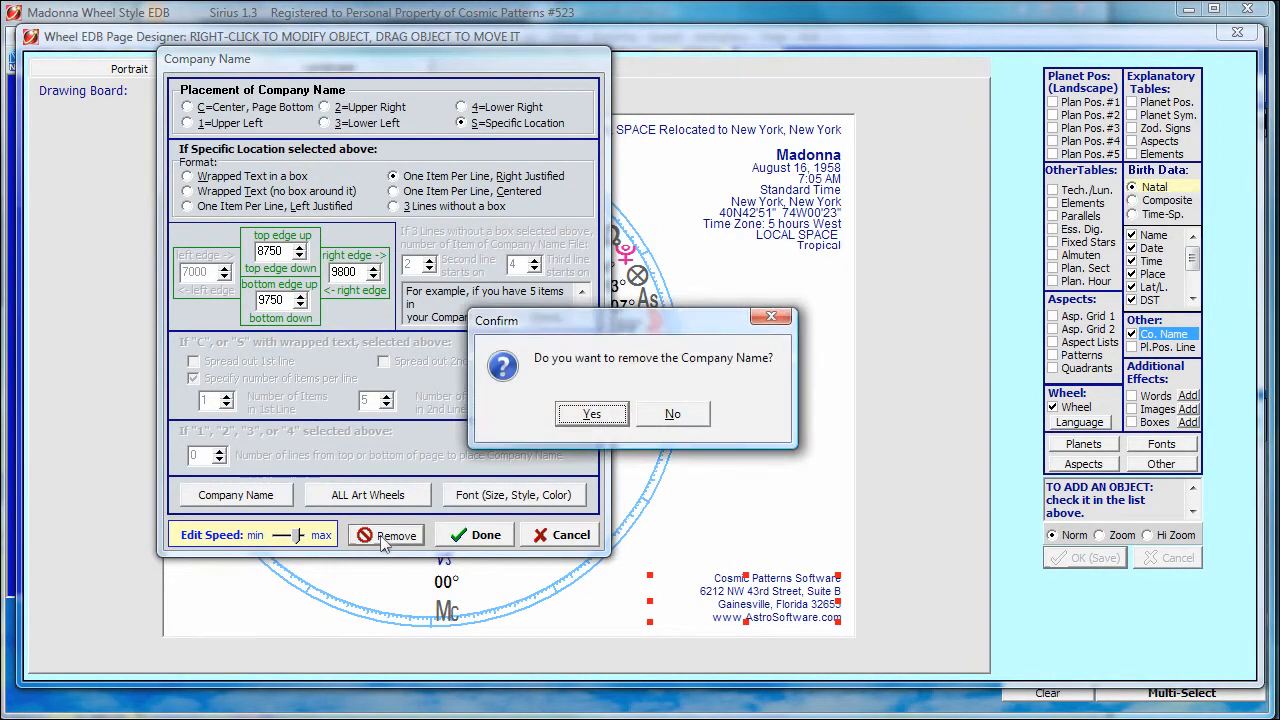
click(590, 414)
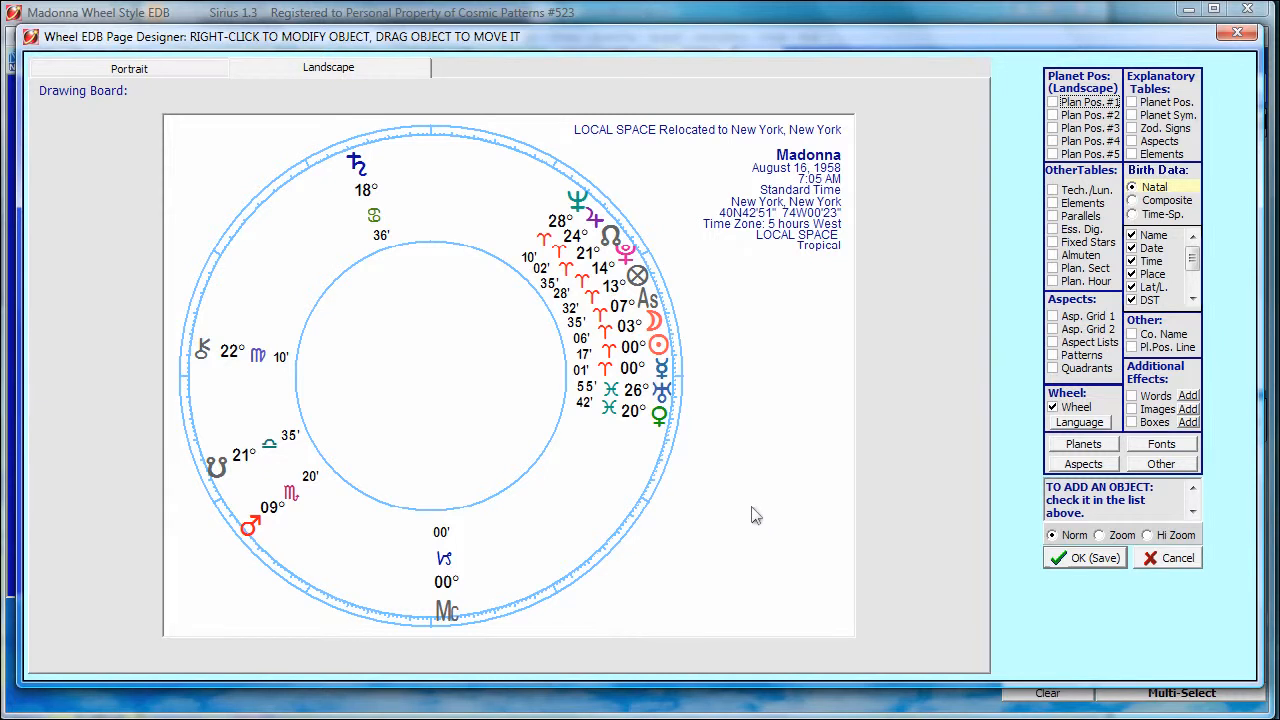
Set the font size of the birth data other than the person's name to 8
right_click(795, 208)
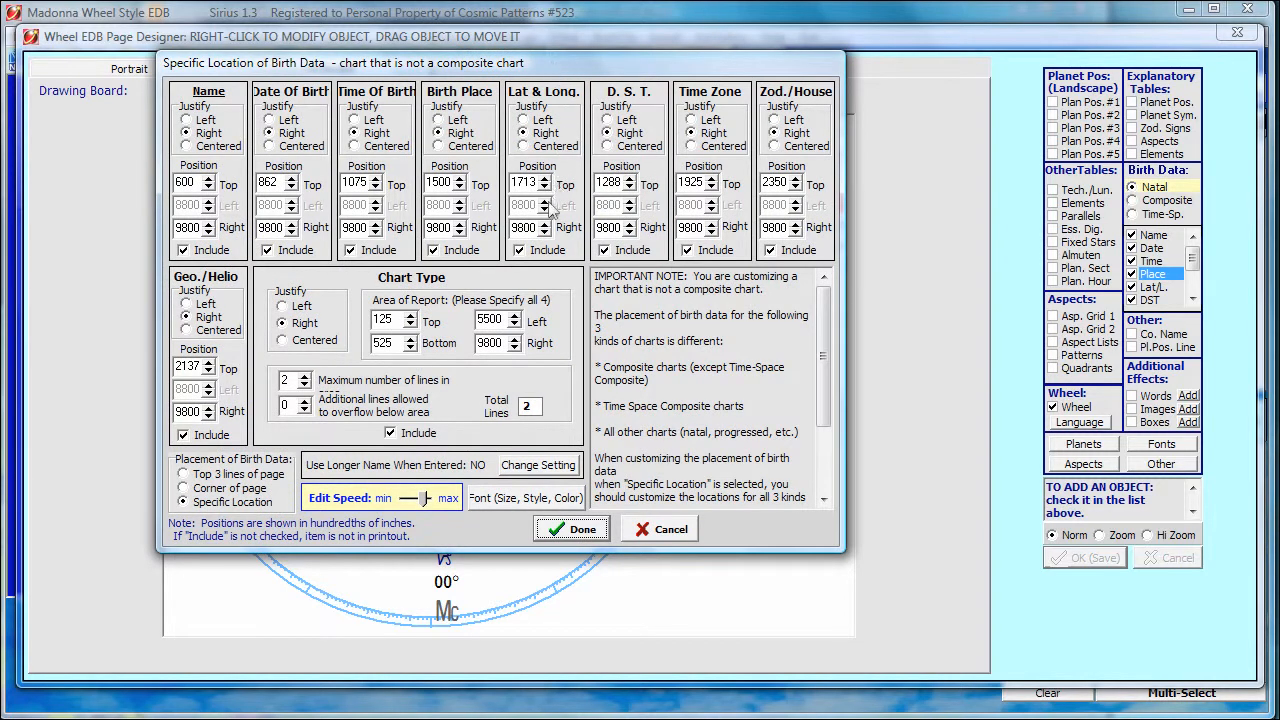
click(514, 497)
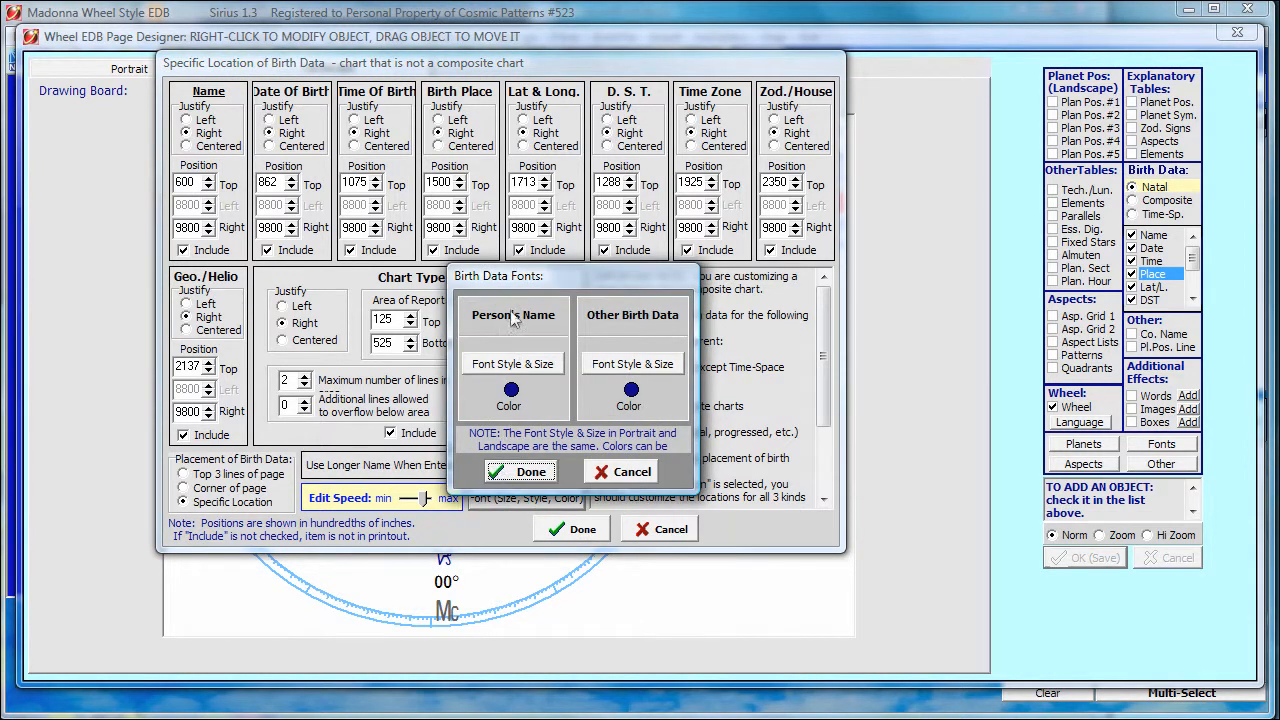
click(634, 368)
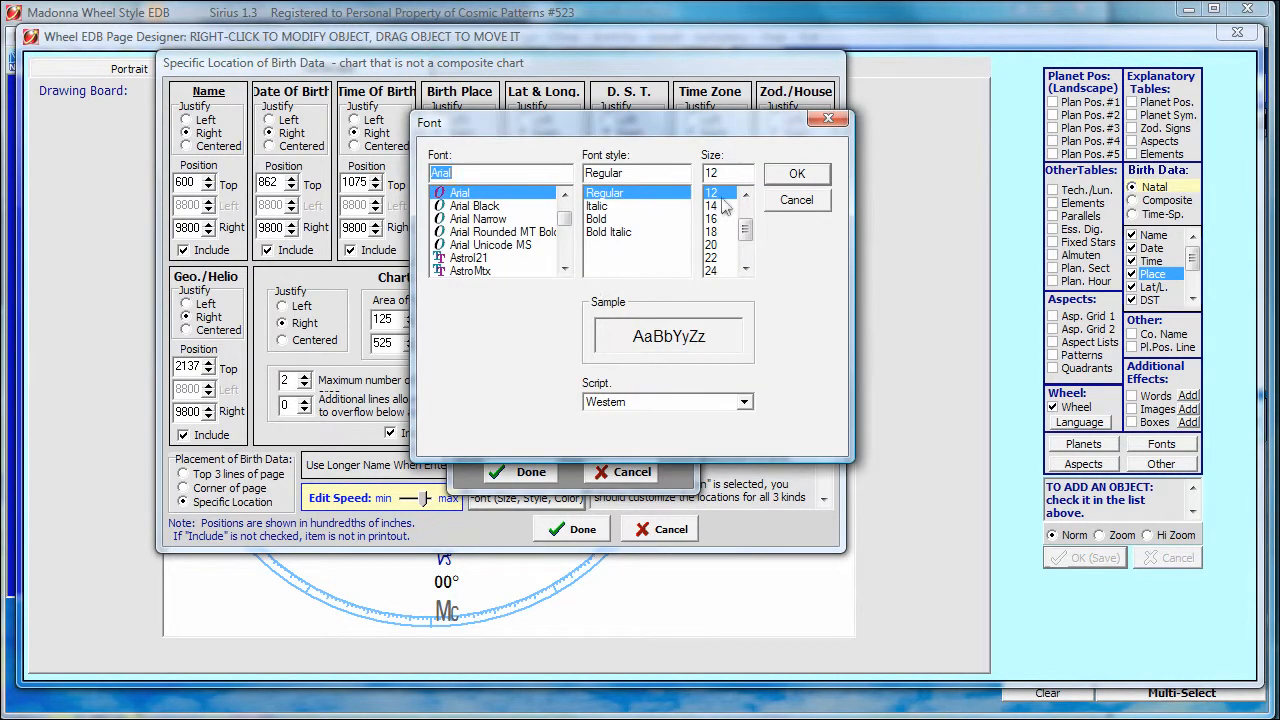
click(743, 196)
click(743, 196)
click(723, 194)
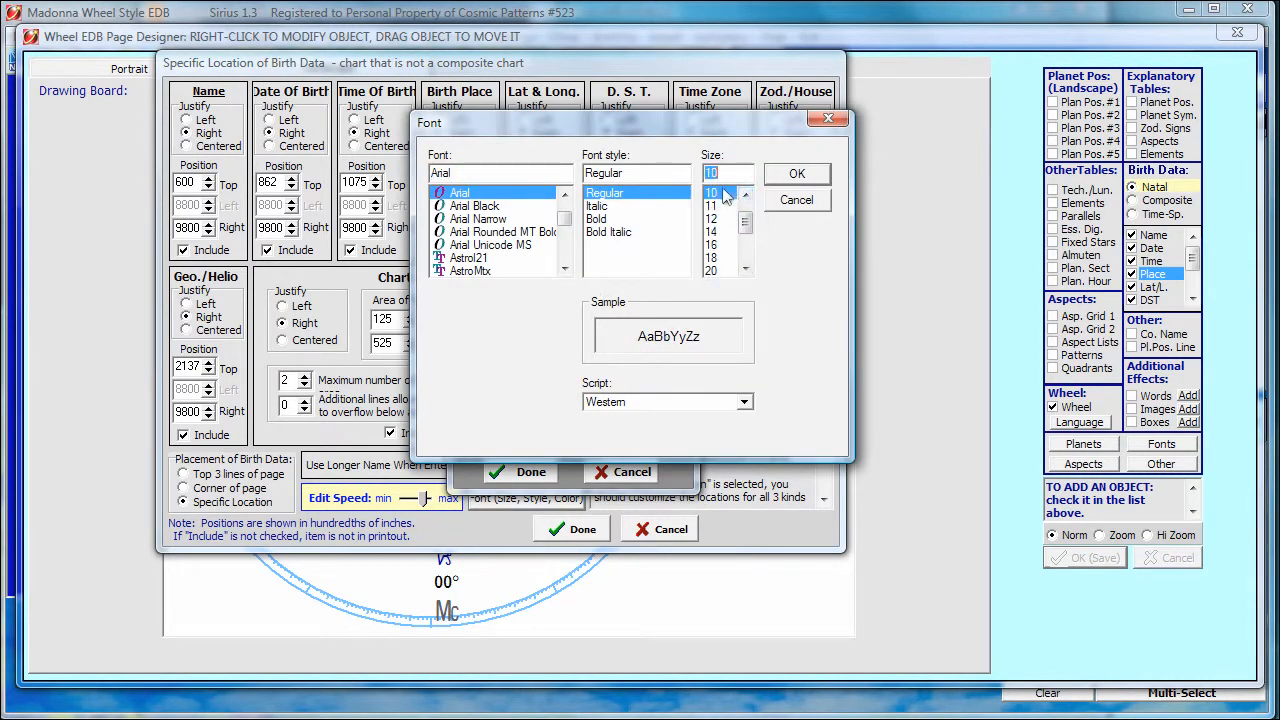
click(746, 196)
click(746, 196)
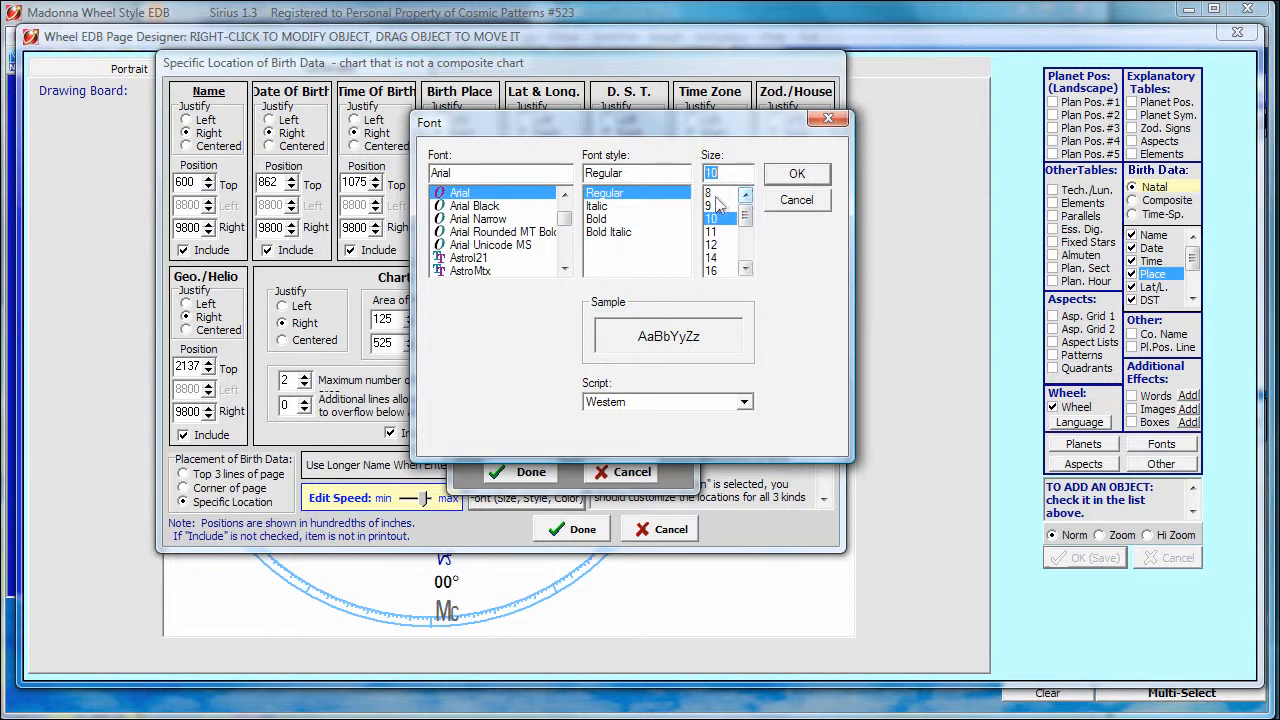
click(716, 192)
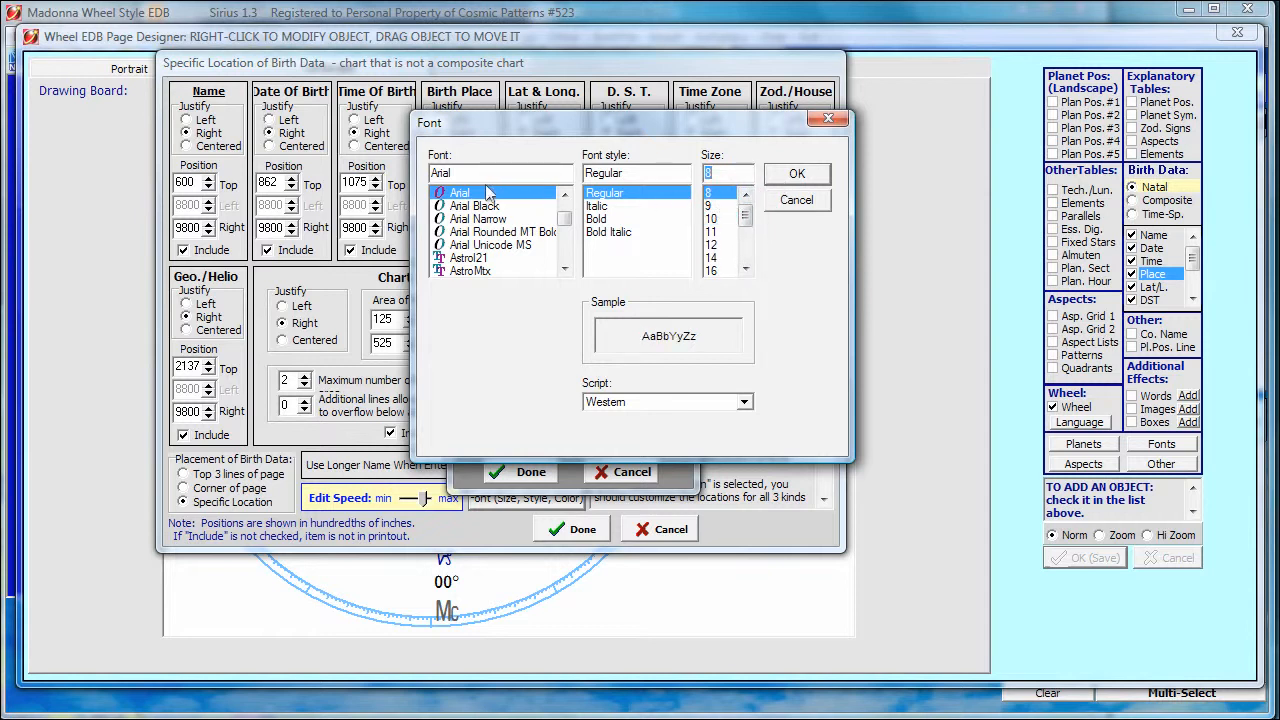
click(797, 174)
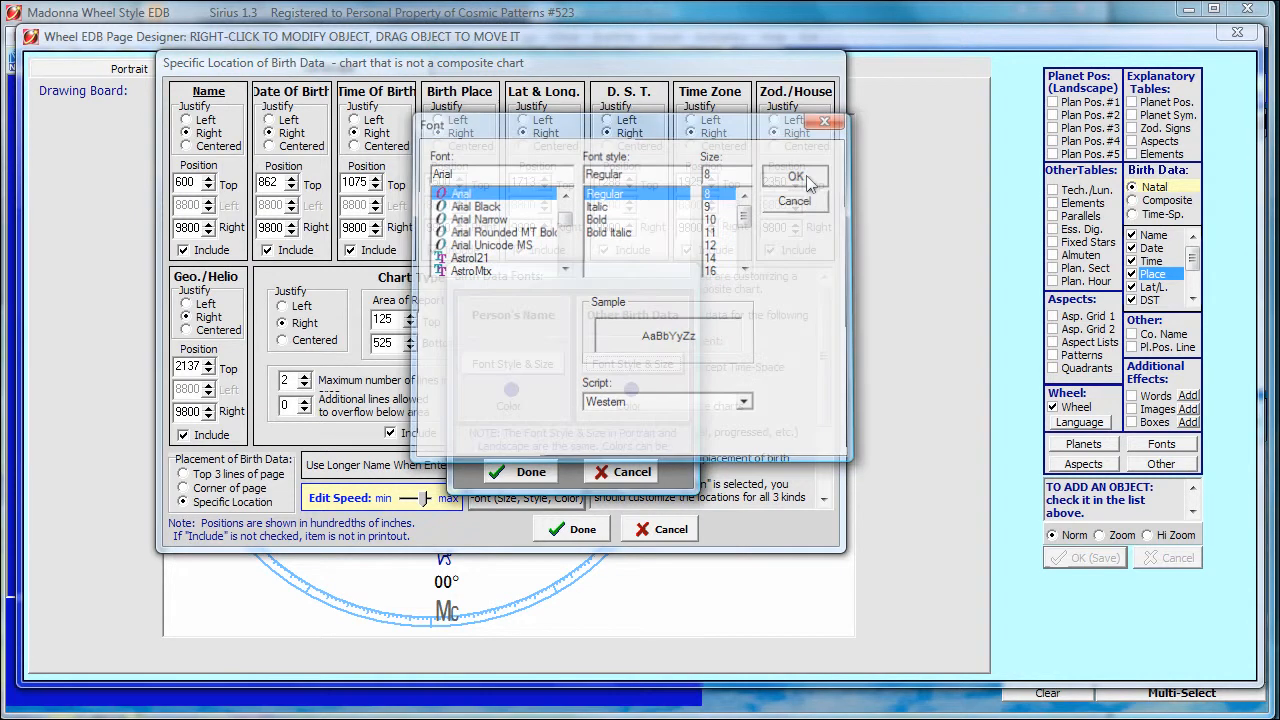
click(530, 472)
click(584, 530)
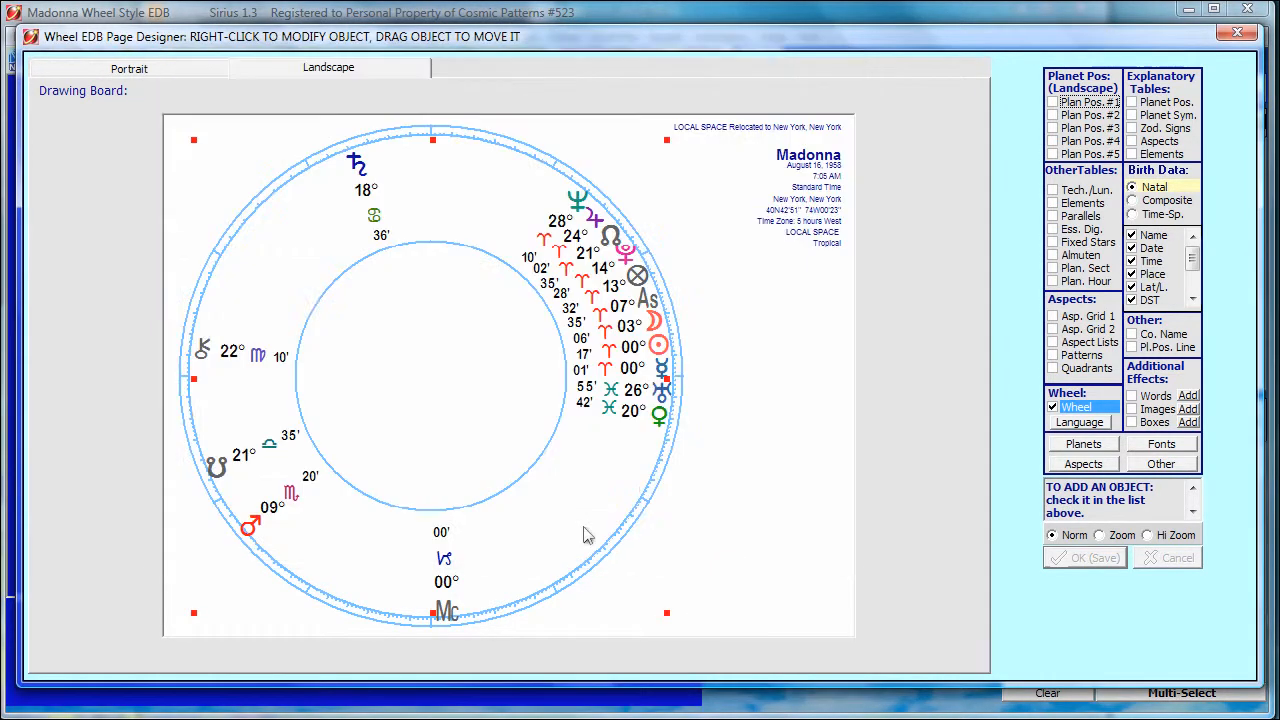
Examine the individual birth data lines on the drawing board and their specific location settings
click(757, 214)
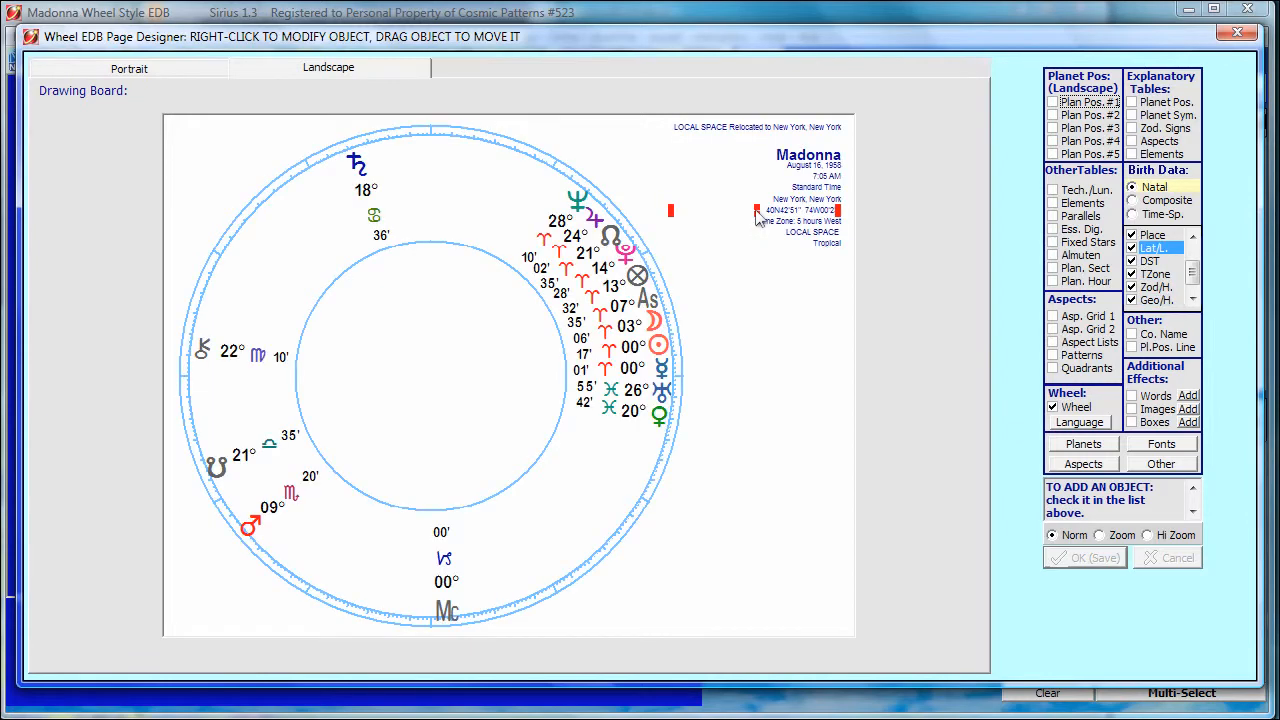
click(795, 165)
click(797, 190)
click(797, 235)
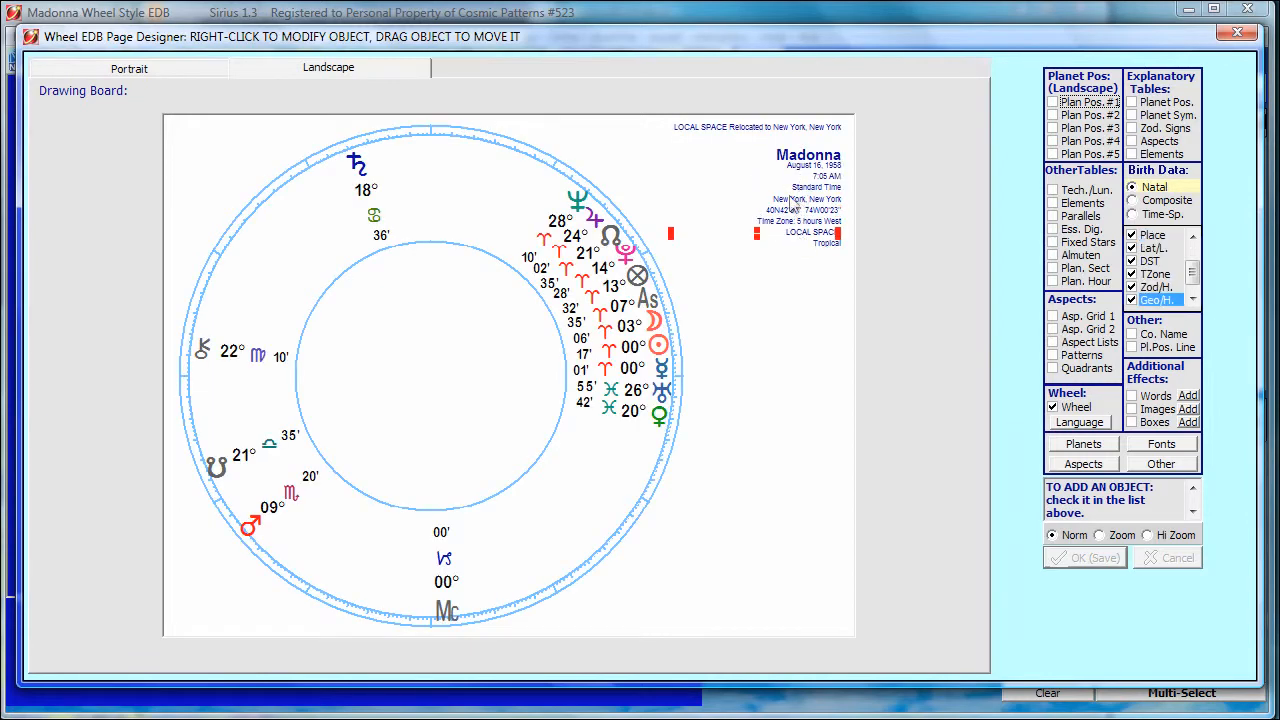
click(788, 198)
click(775, 136)
click(789, 159)
click(795, 222)
click(810, 156)
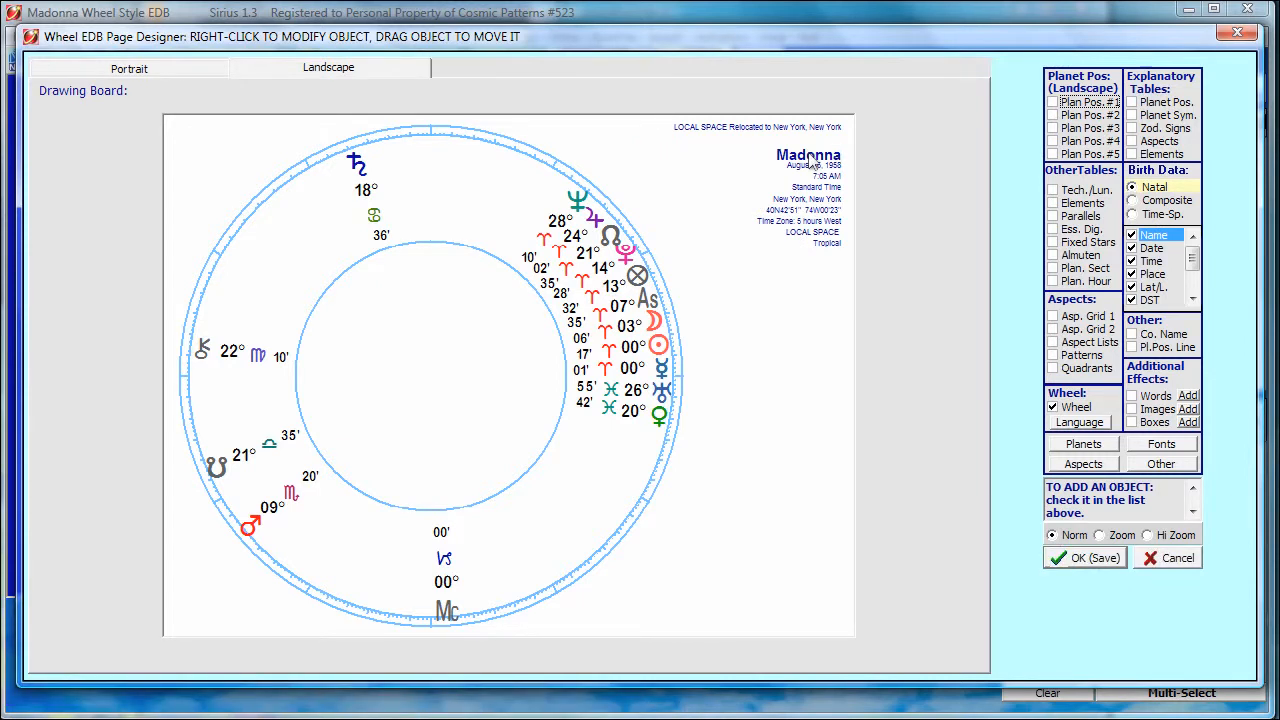
click(806, 222)
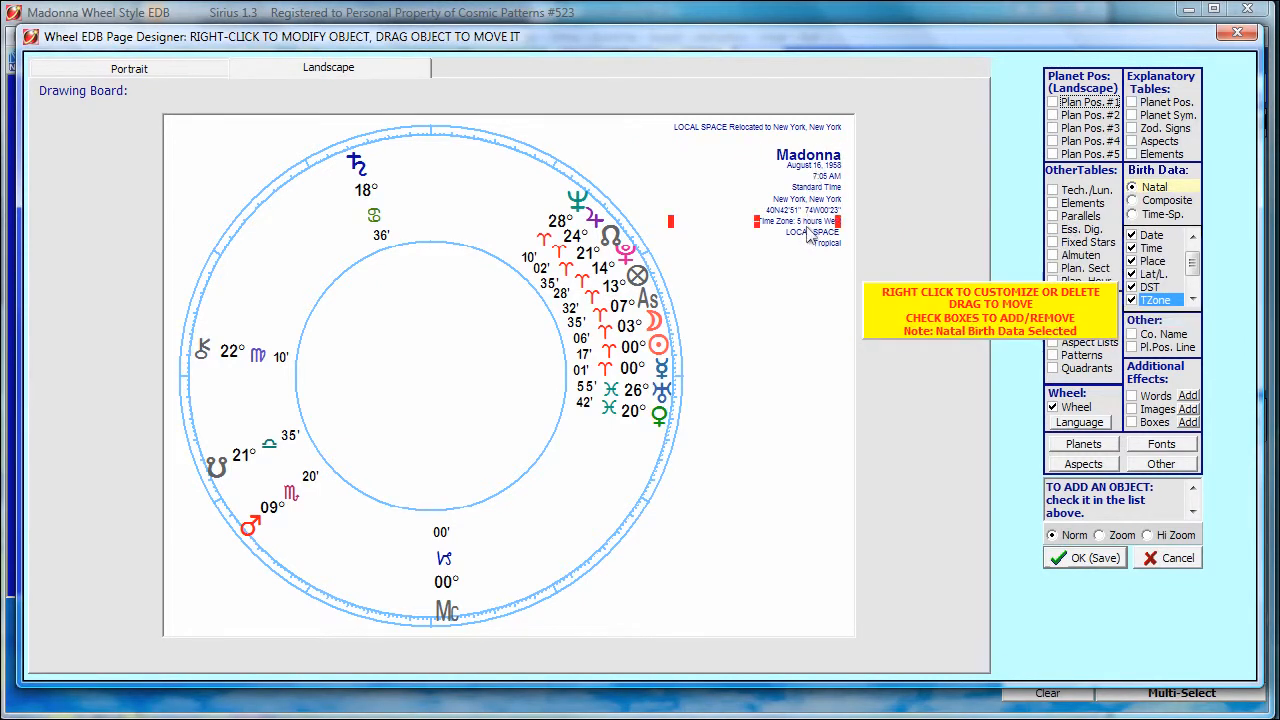
click(793, 210)
right_click(793, 212)
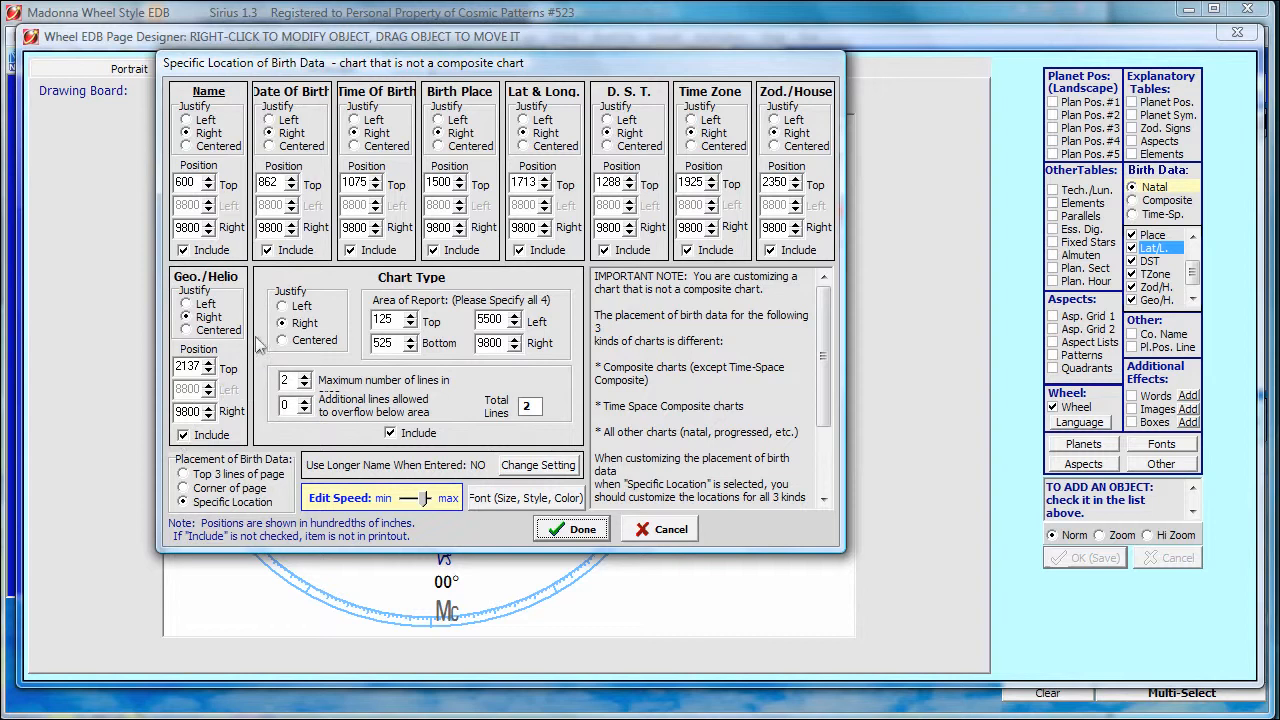
click(659, 530)
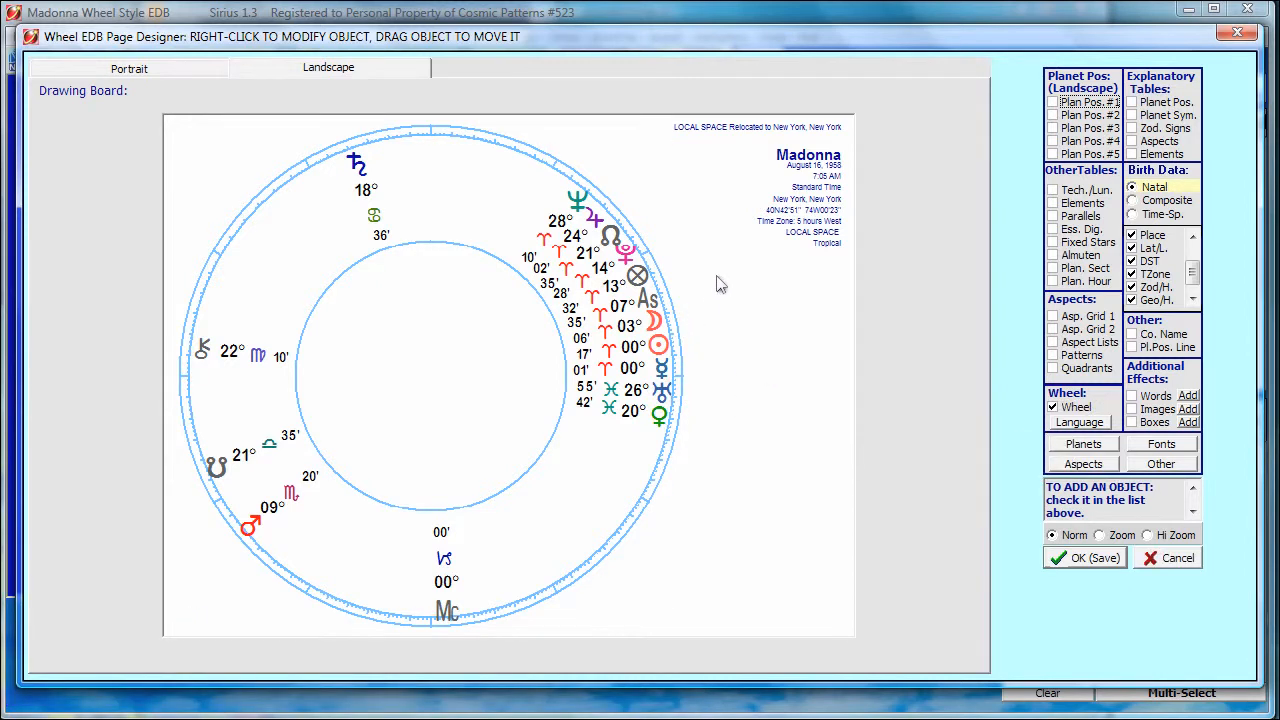
click(801, 211)
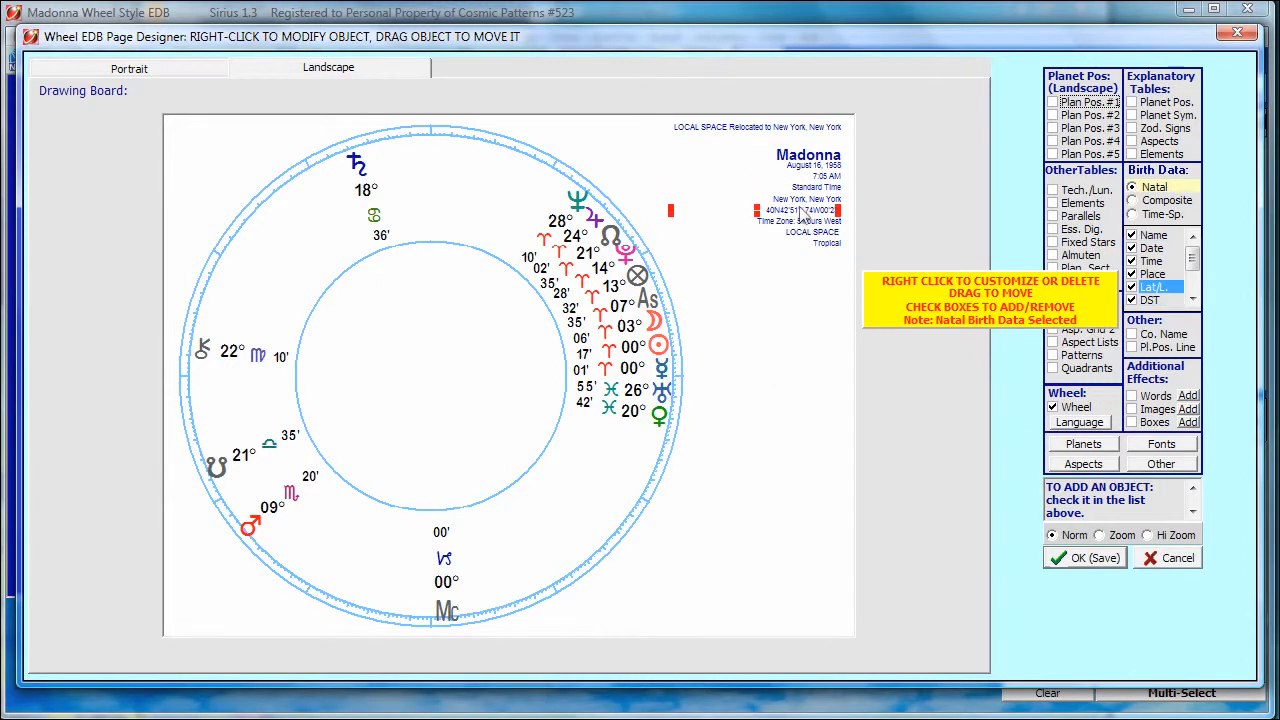
click(801, 212)
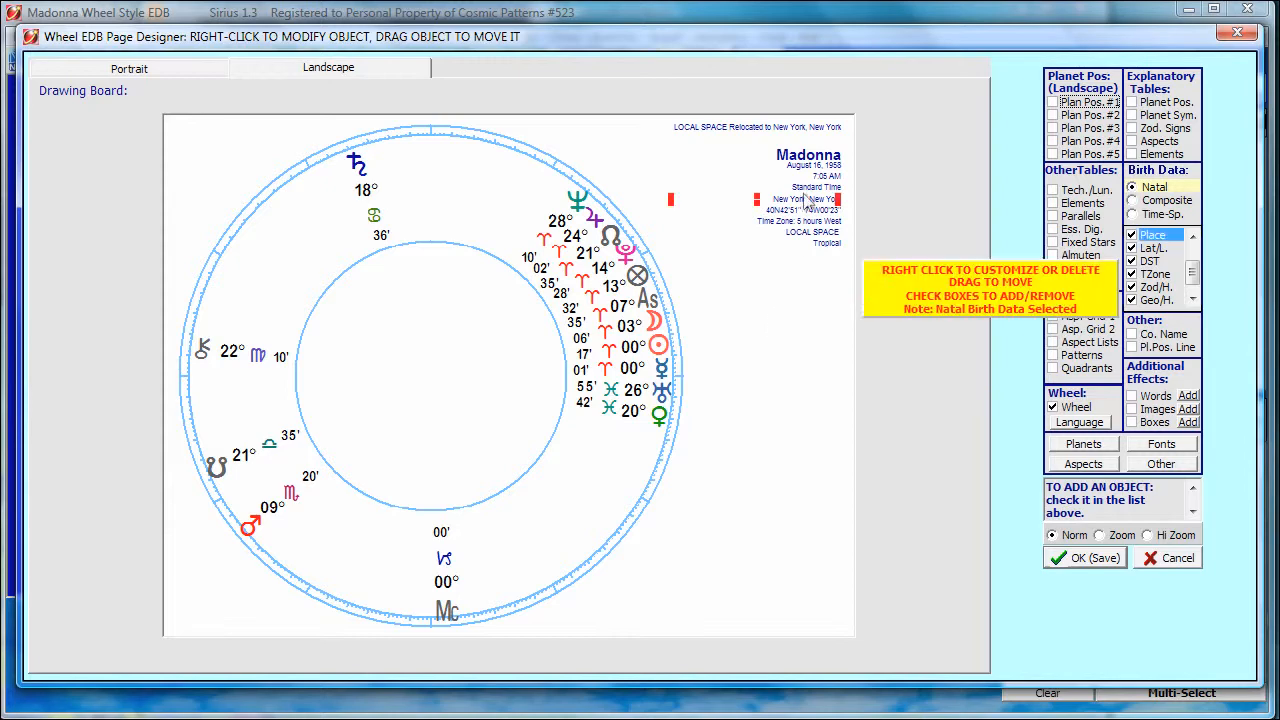
Reduce the font size of the person's name in the birth data to 10
right_click(807, 153)
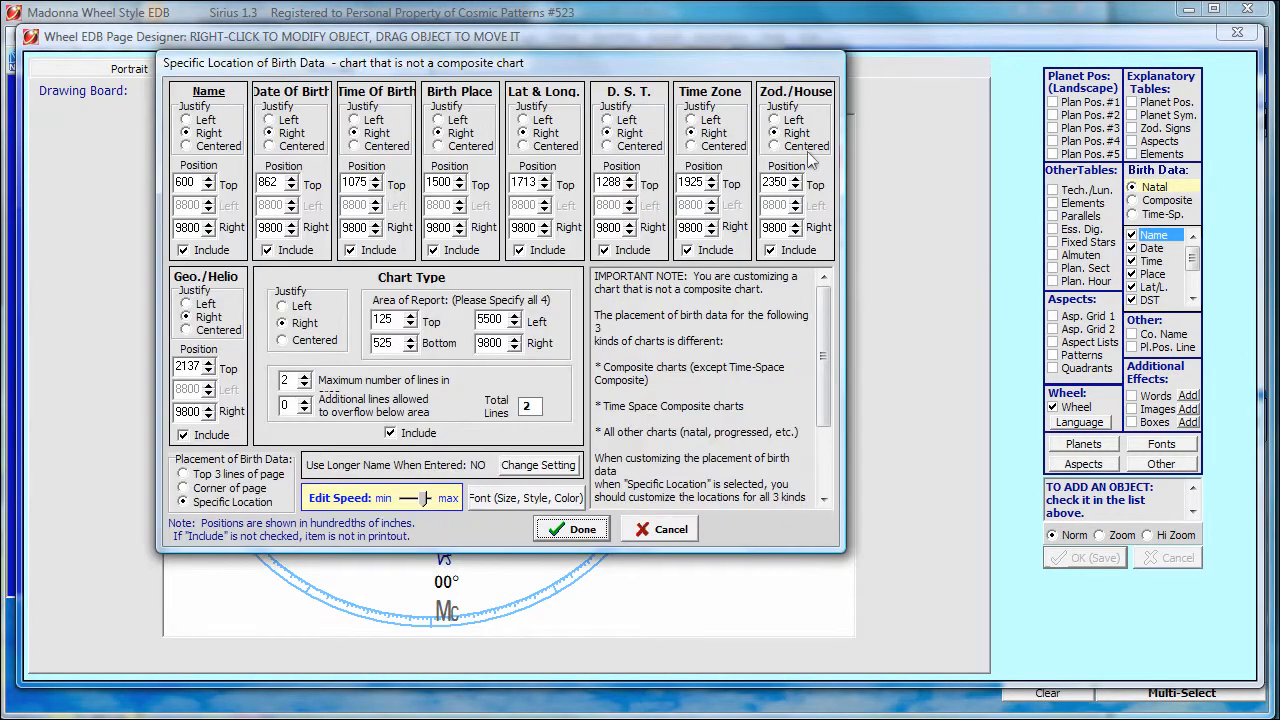
click(532, 500)
click(522, 370)
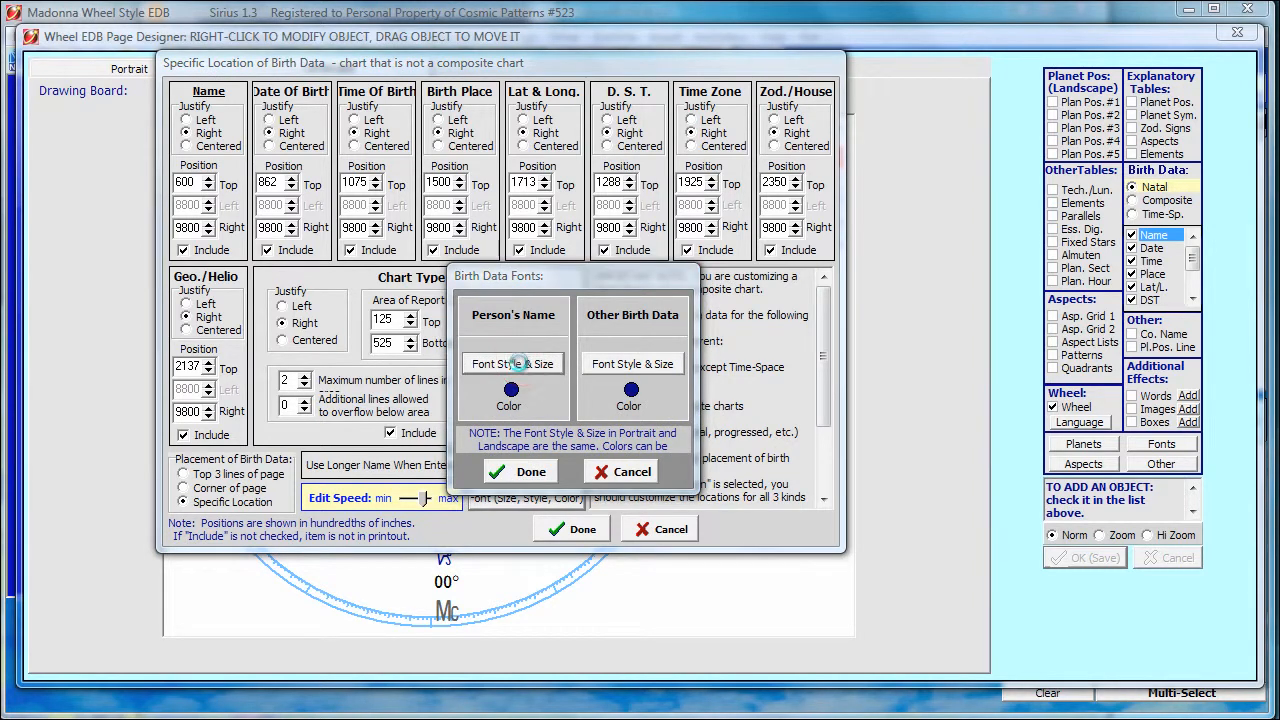
click(745, 195)
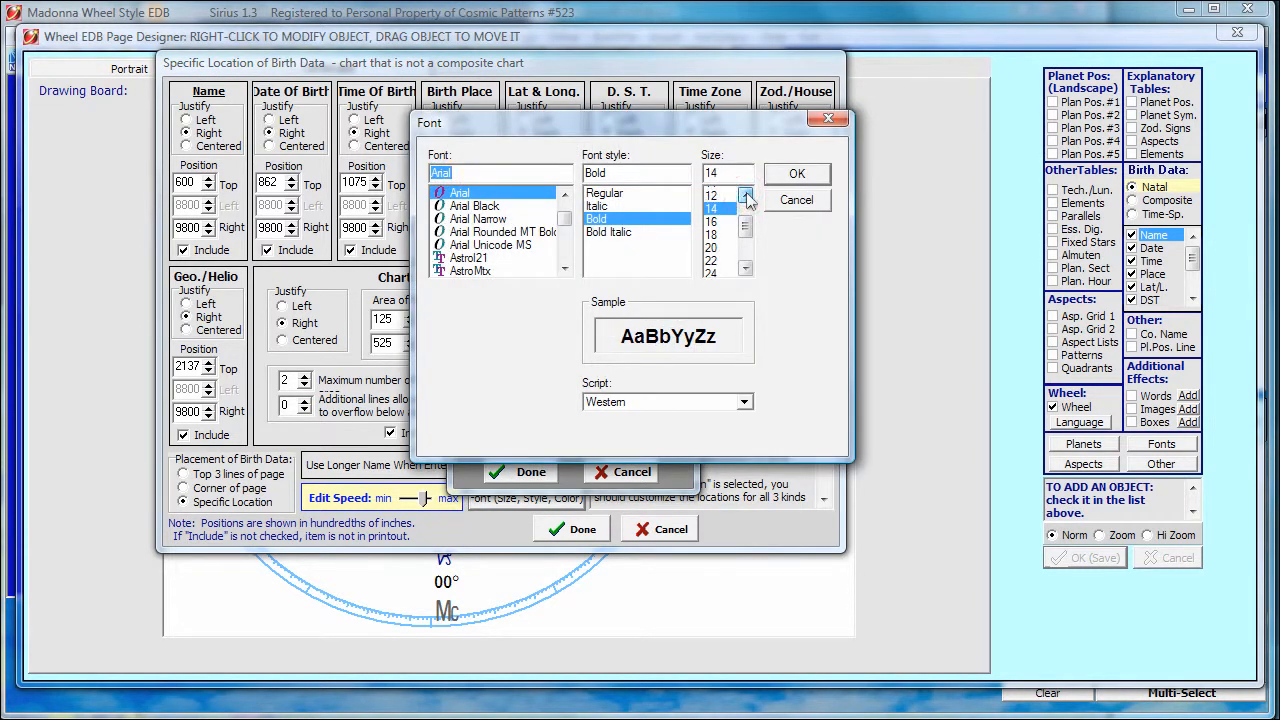
click(745, 195)
click(745, 195)
click(718, 193)
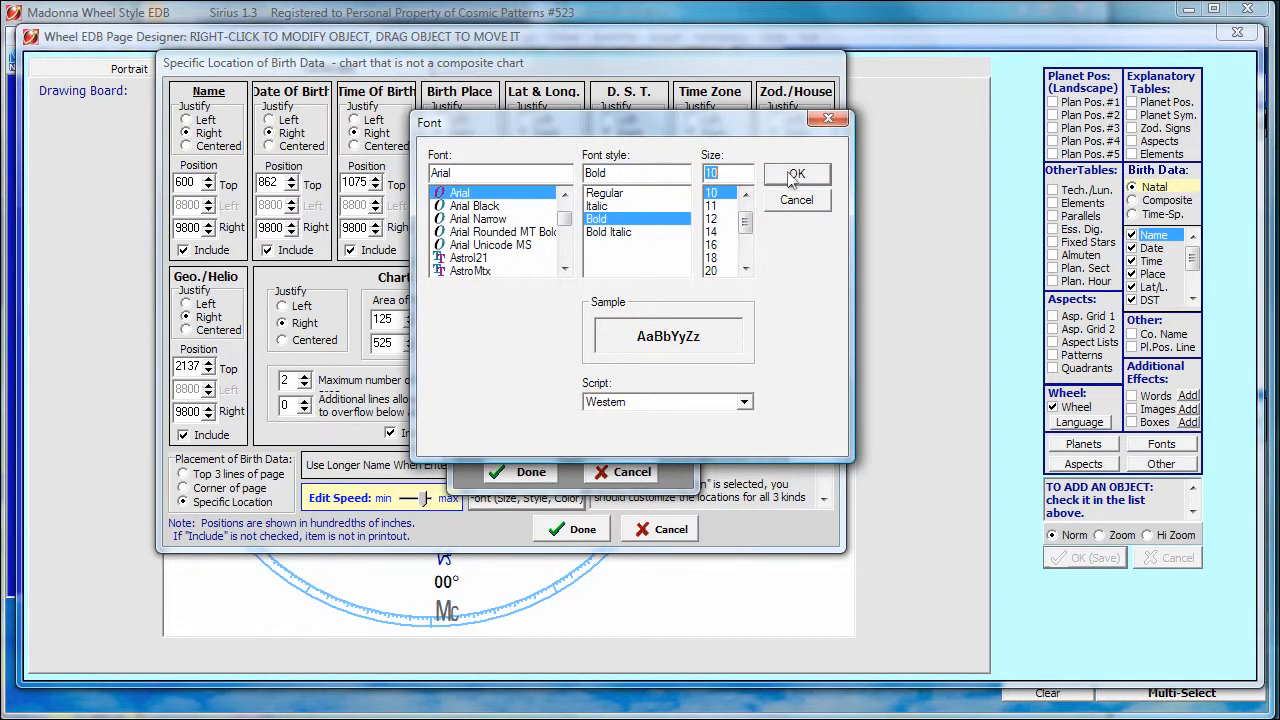
click(795, 173)
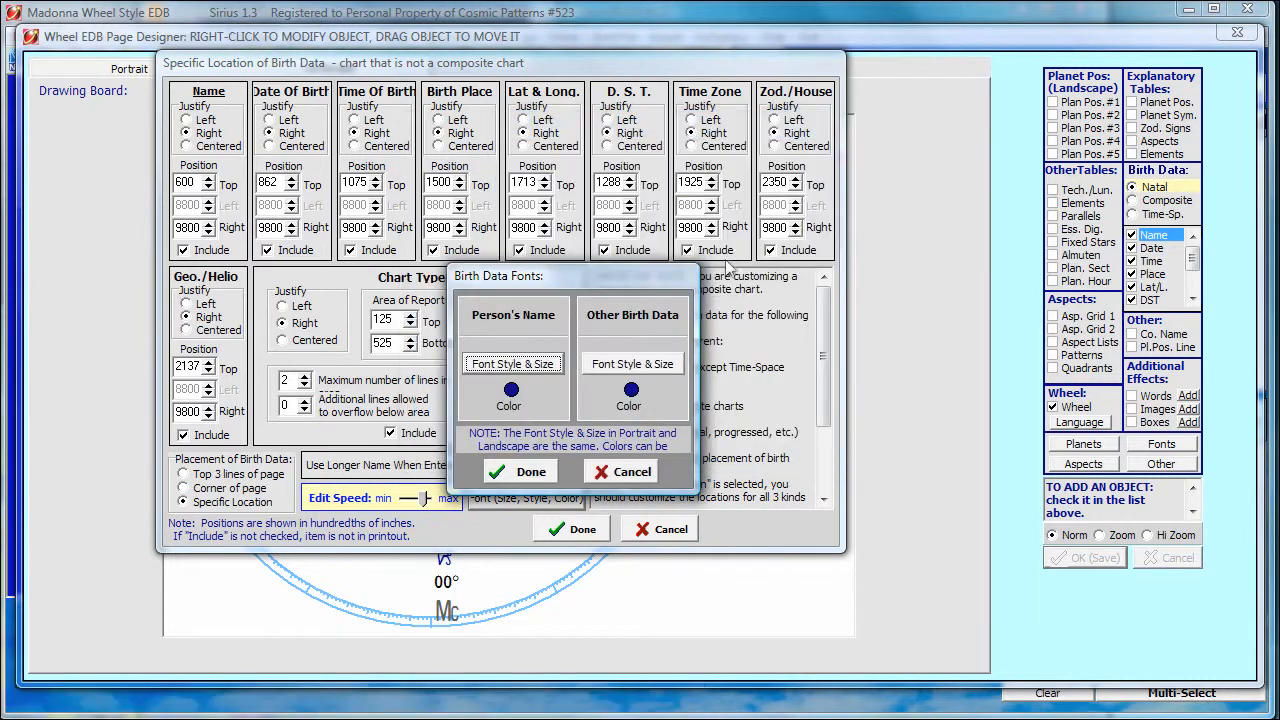
click(535, 472)
click(566, 531)
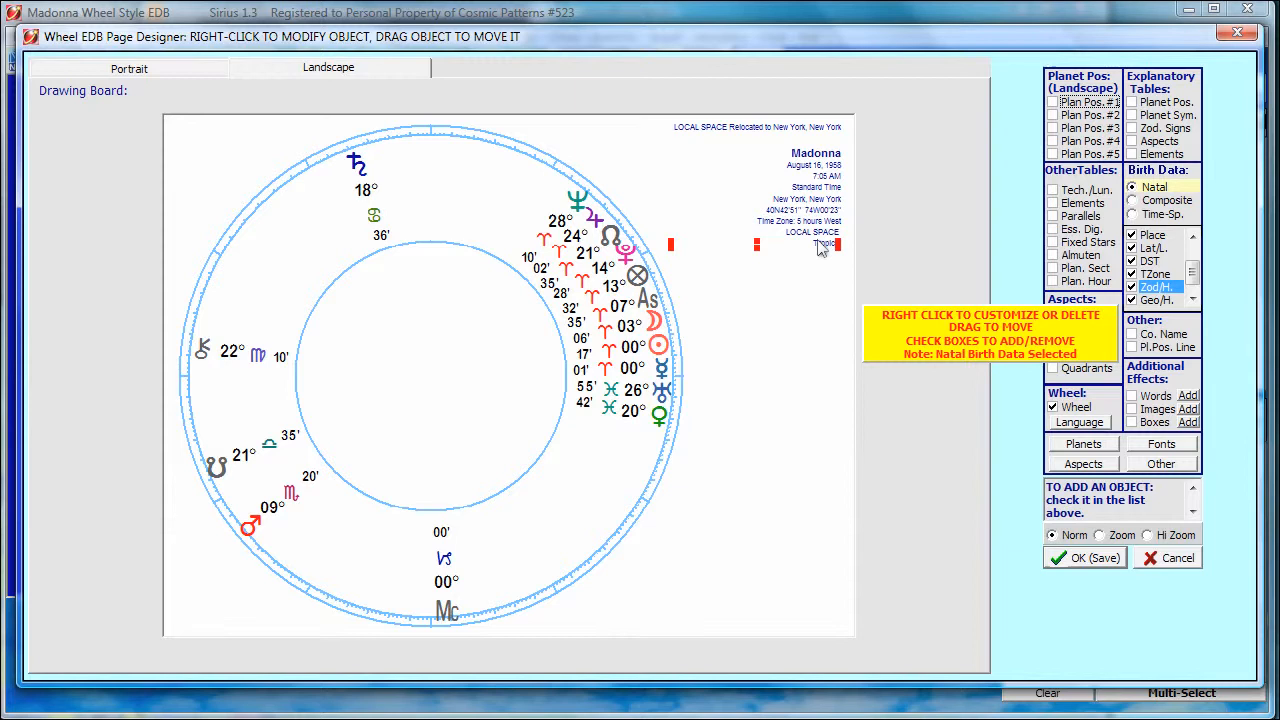
Open the settings for adding boxes or lines to the wheel layout
click(608, 384)
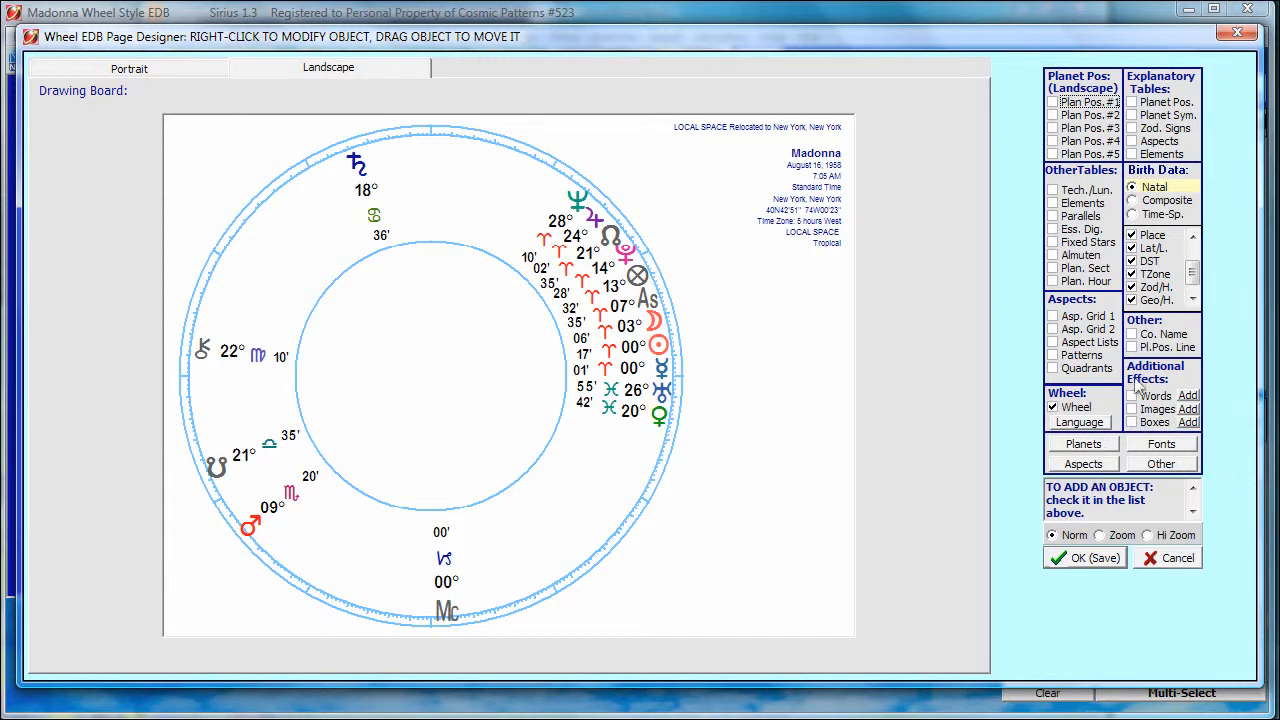
click(1188, 423)
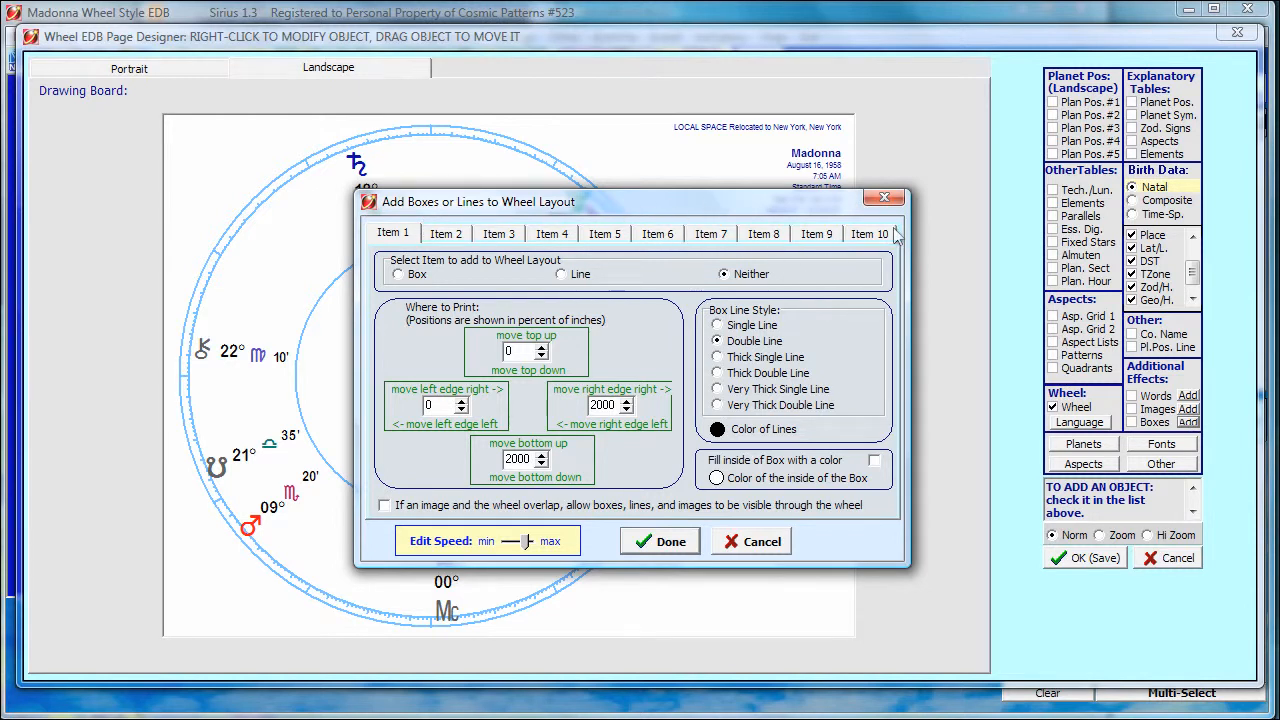
Try Item 1 as a box with single and very thick double line styles
click(399, 274)
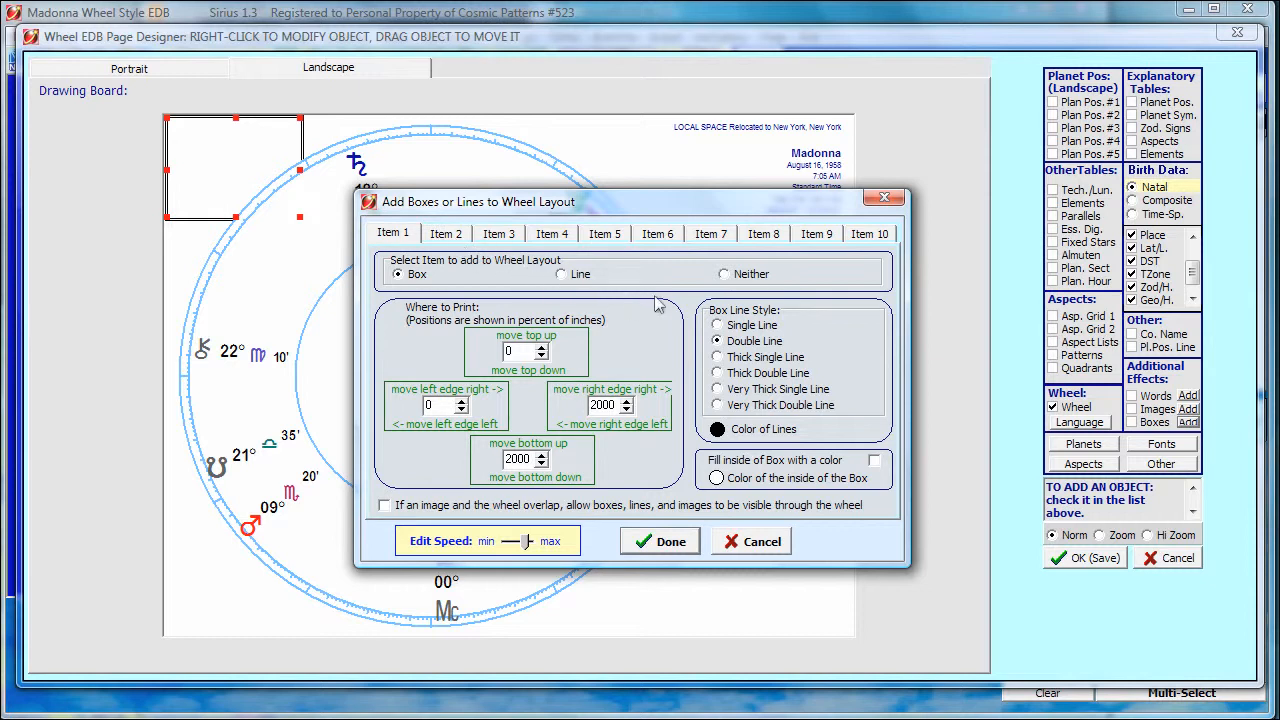
click(734, 327)
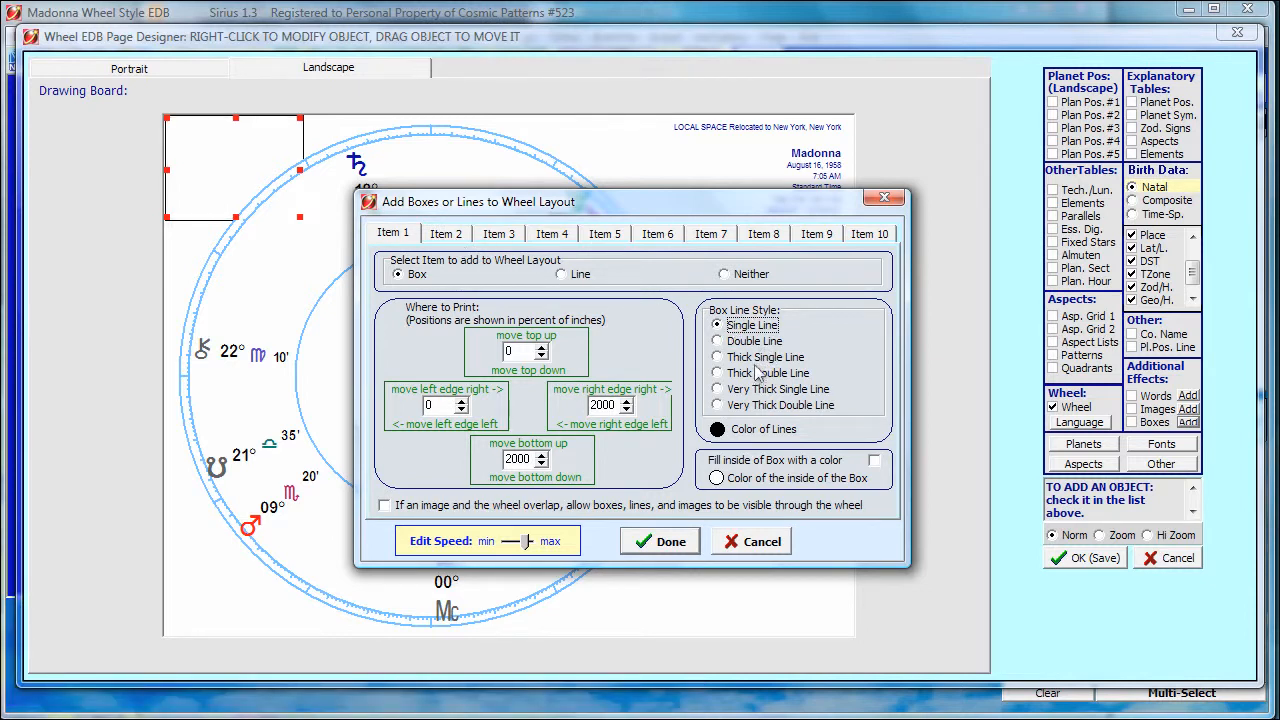
click(765, 405)
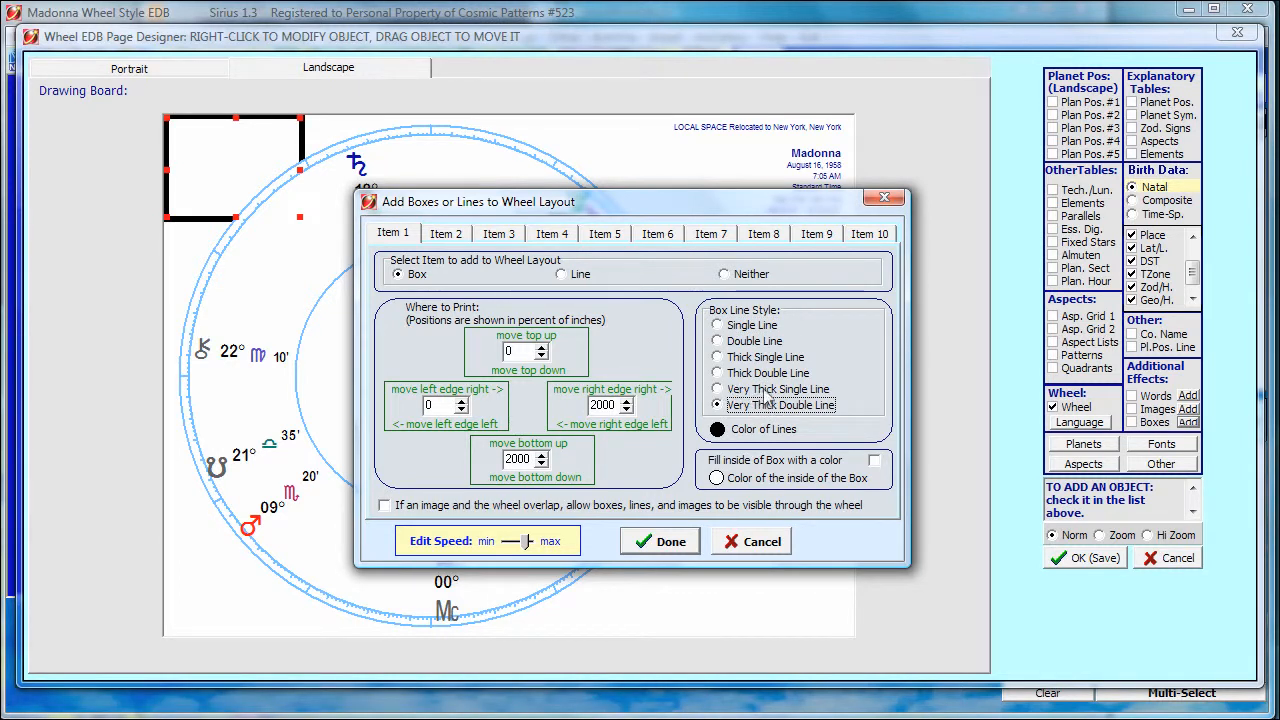
click(753, 327)
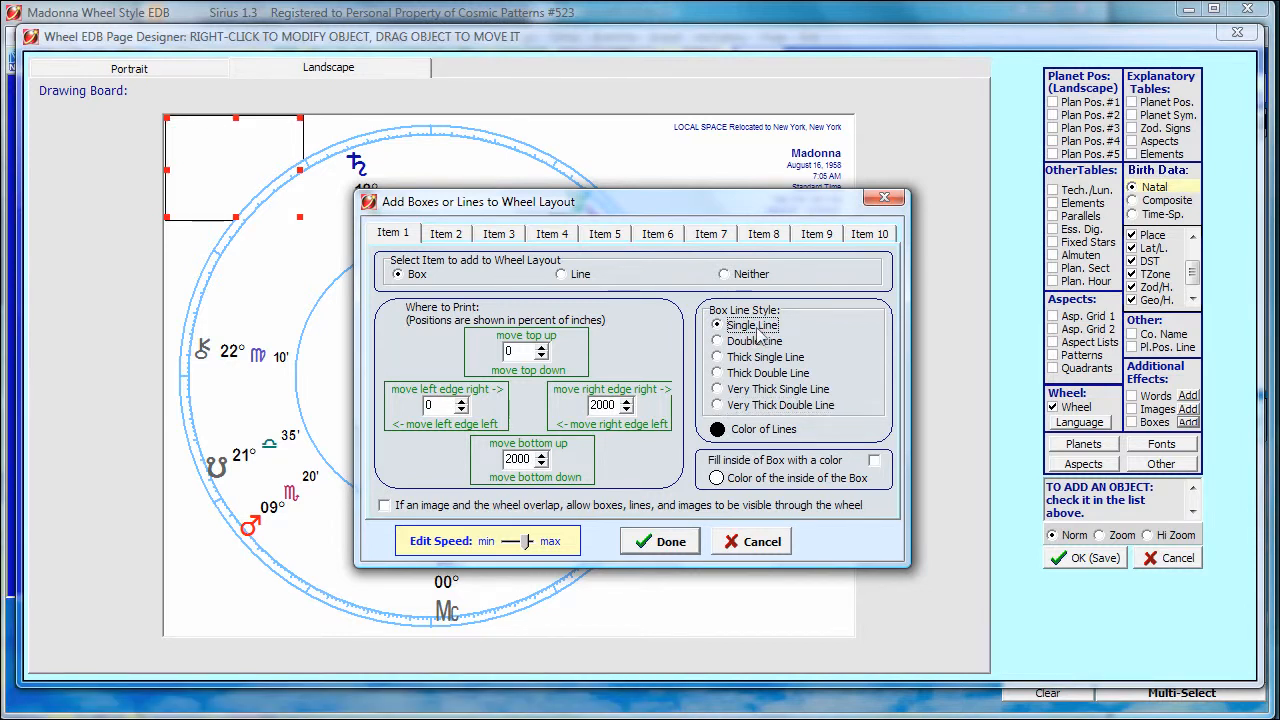
Change Item 1 from a box to a line and extend its right edge to 2600
click(561, 275)
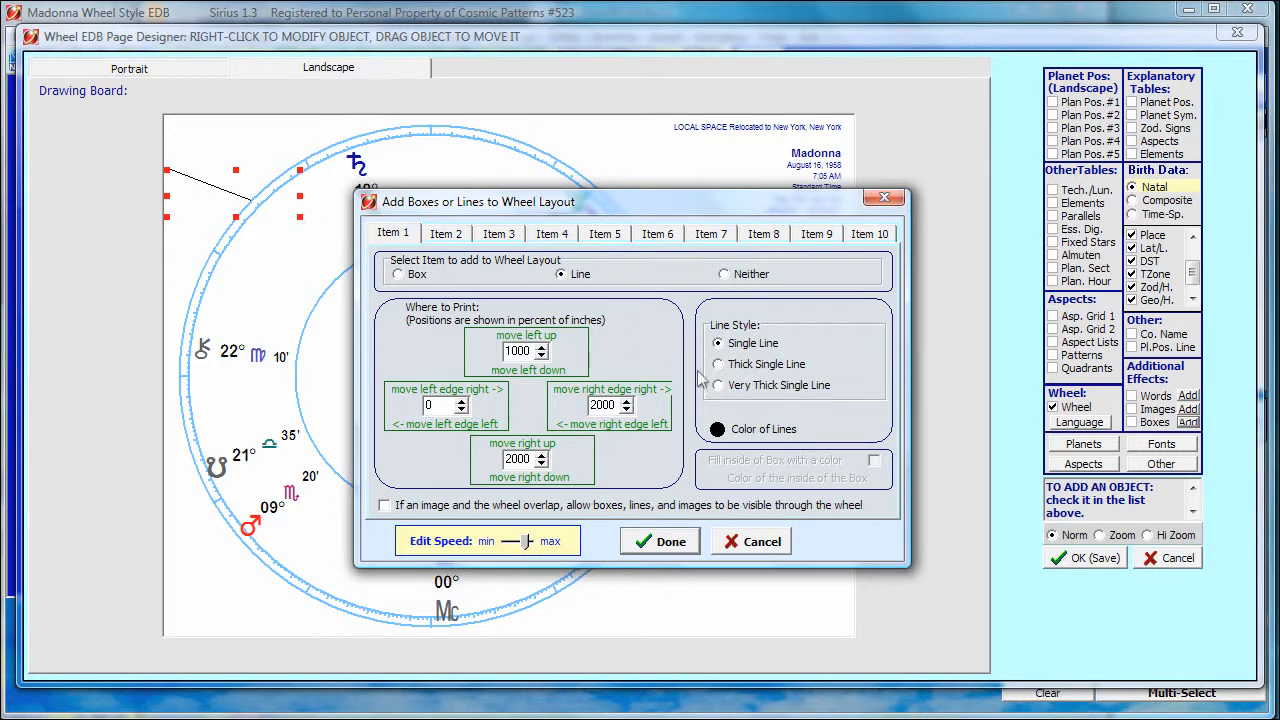
click(628, 401)
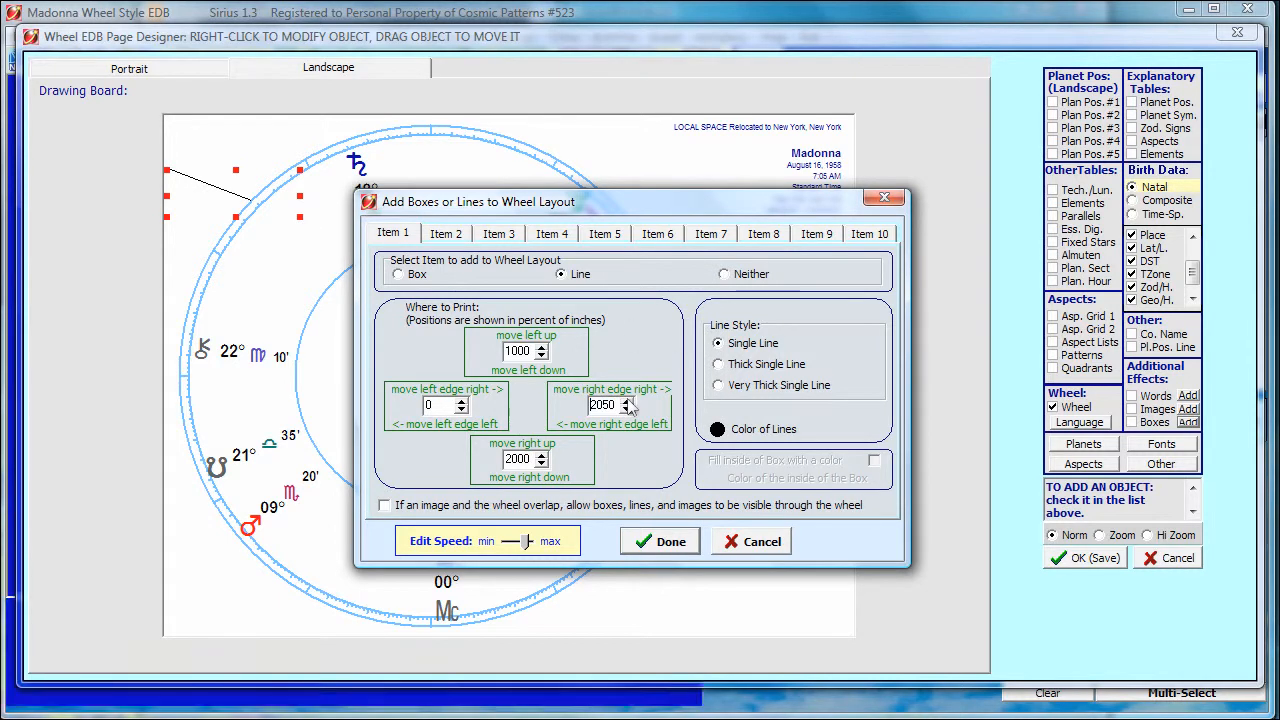
click(628, 401)
click(628, 401)
click(628, 401)
click(628, 401)
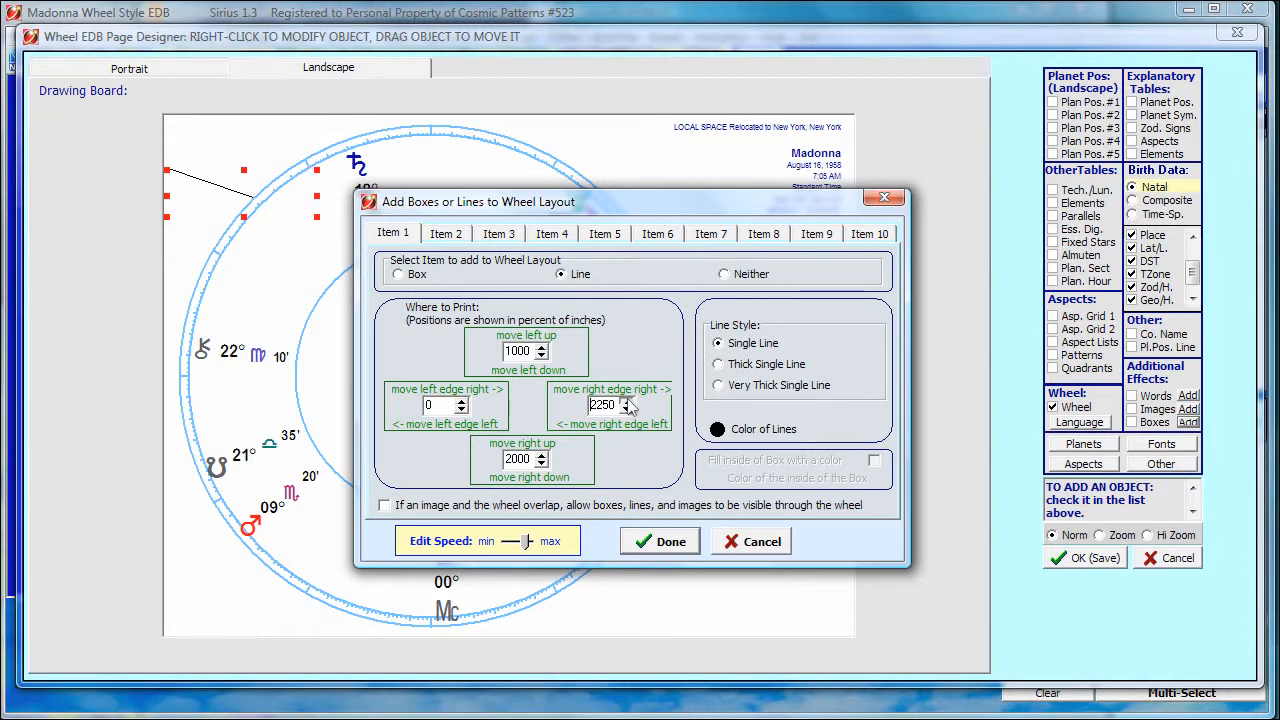
click(628, 401)
click(628, 401)
click(628, 401)
click(628, 401)
click(628, 401)
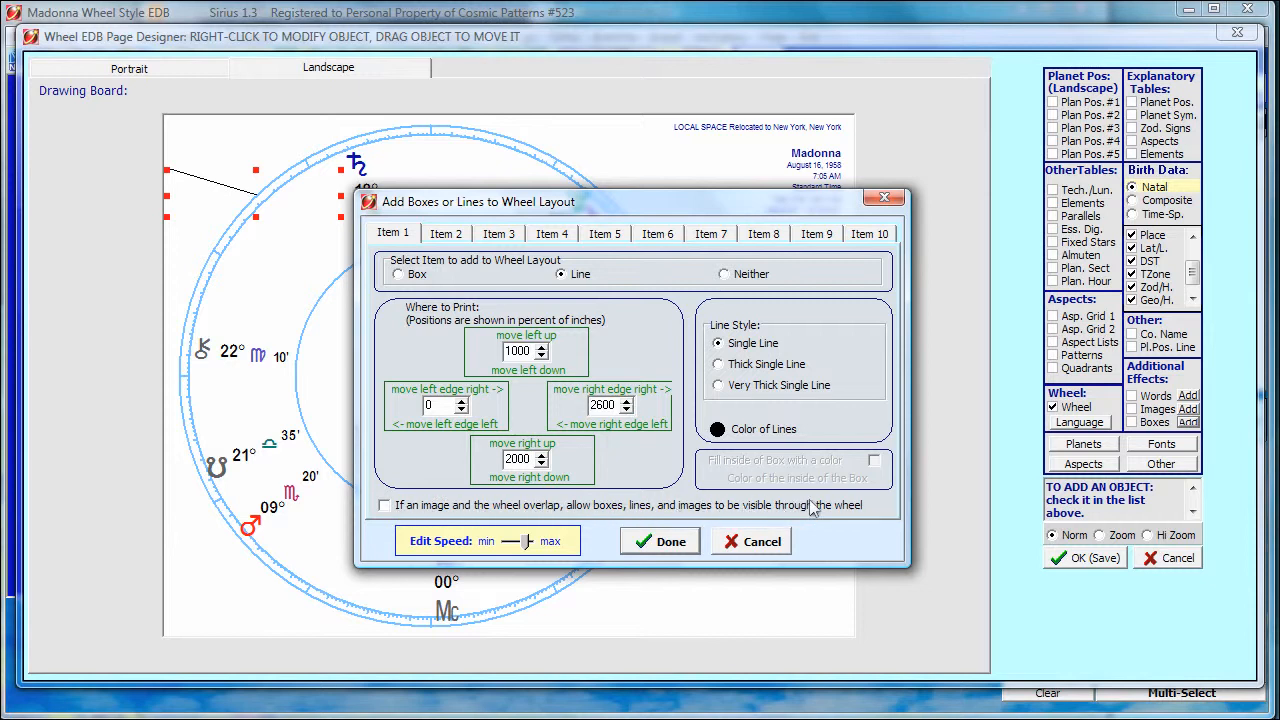
Allow boxes, lines, and images to be visible through the wheel and apply the Item 1 line settings
drag(634, 208, 810, 224)
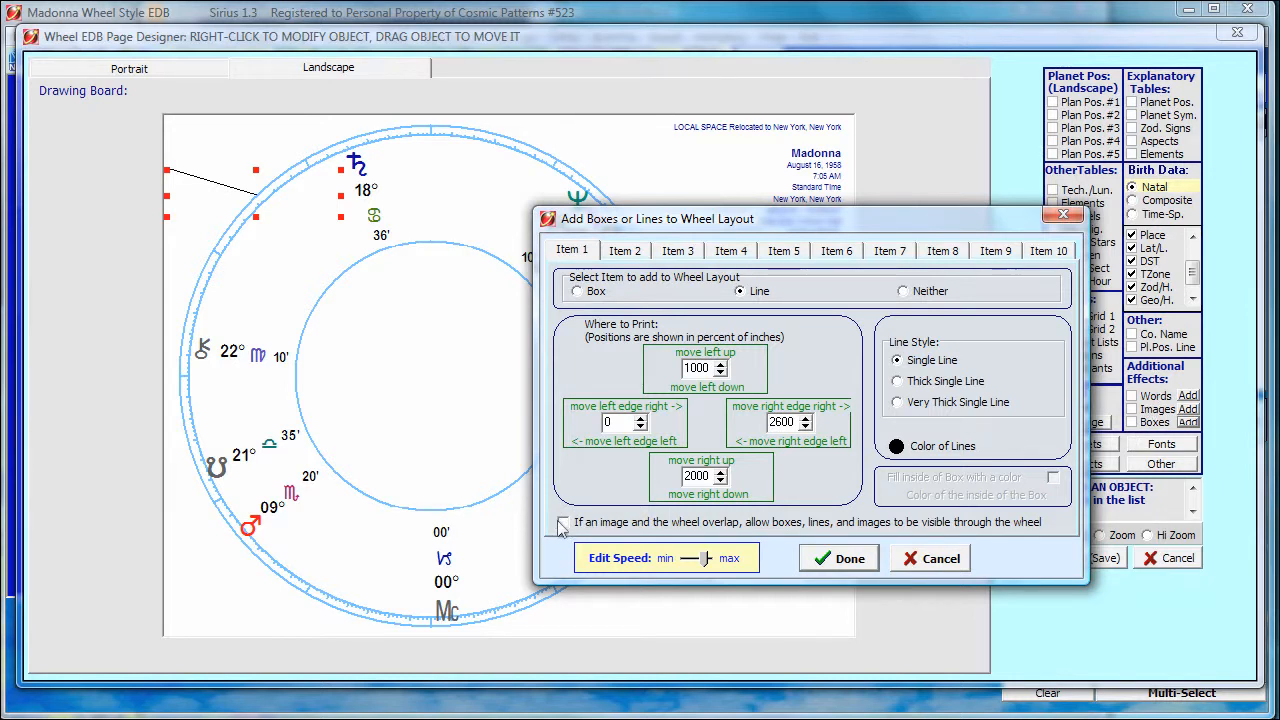
click(563, 523)
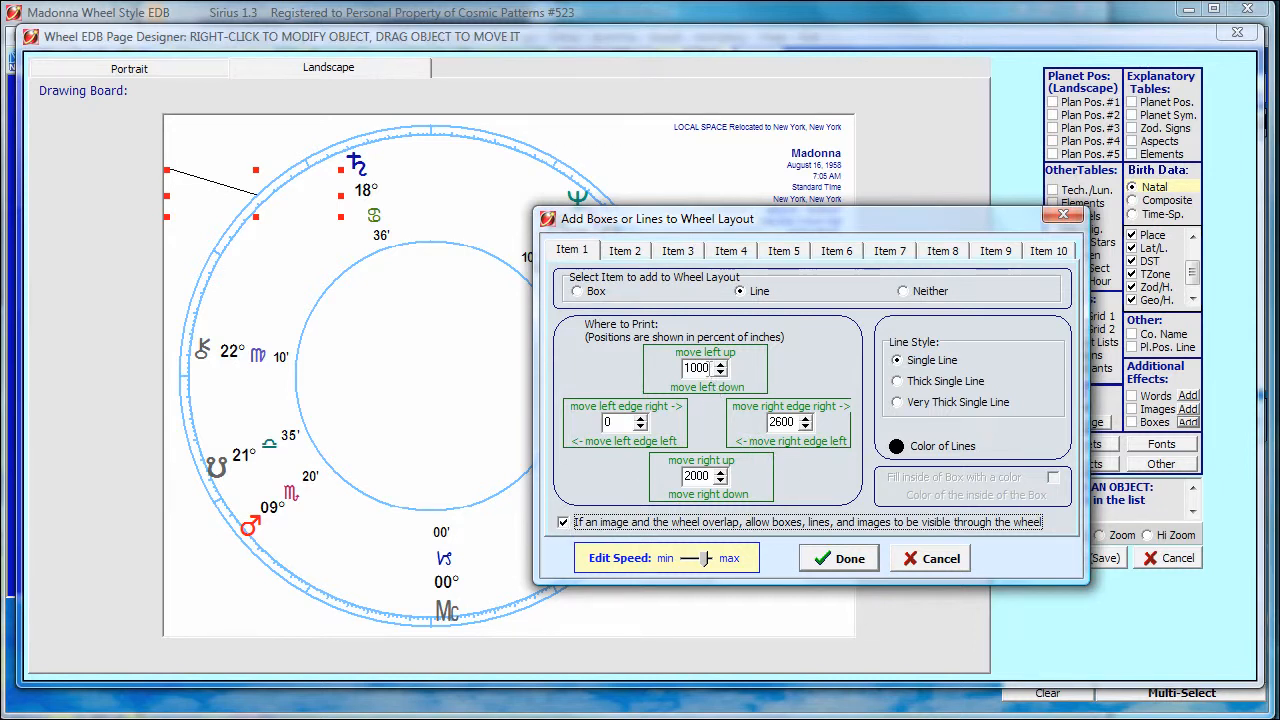
drag(704, 218, 750, 205)
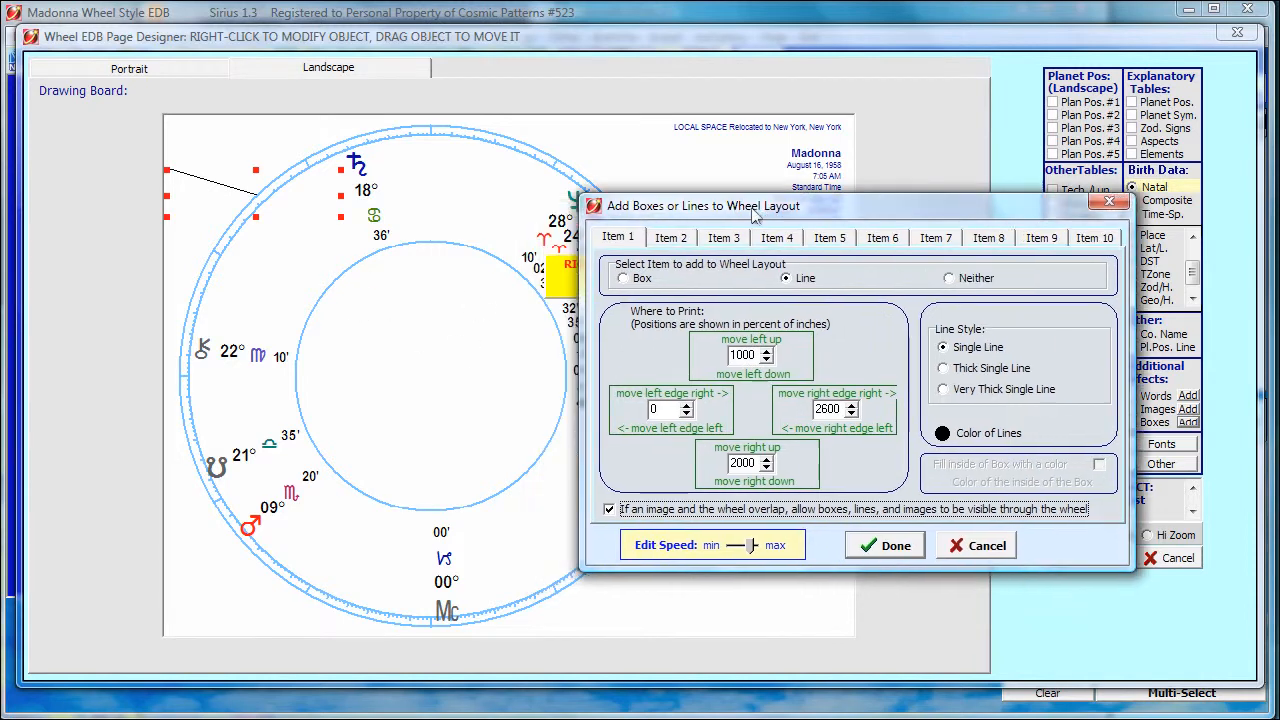
click(885, 547)
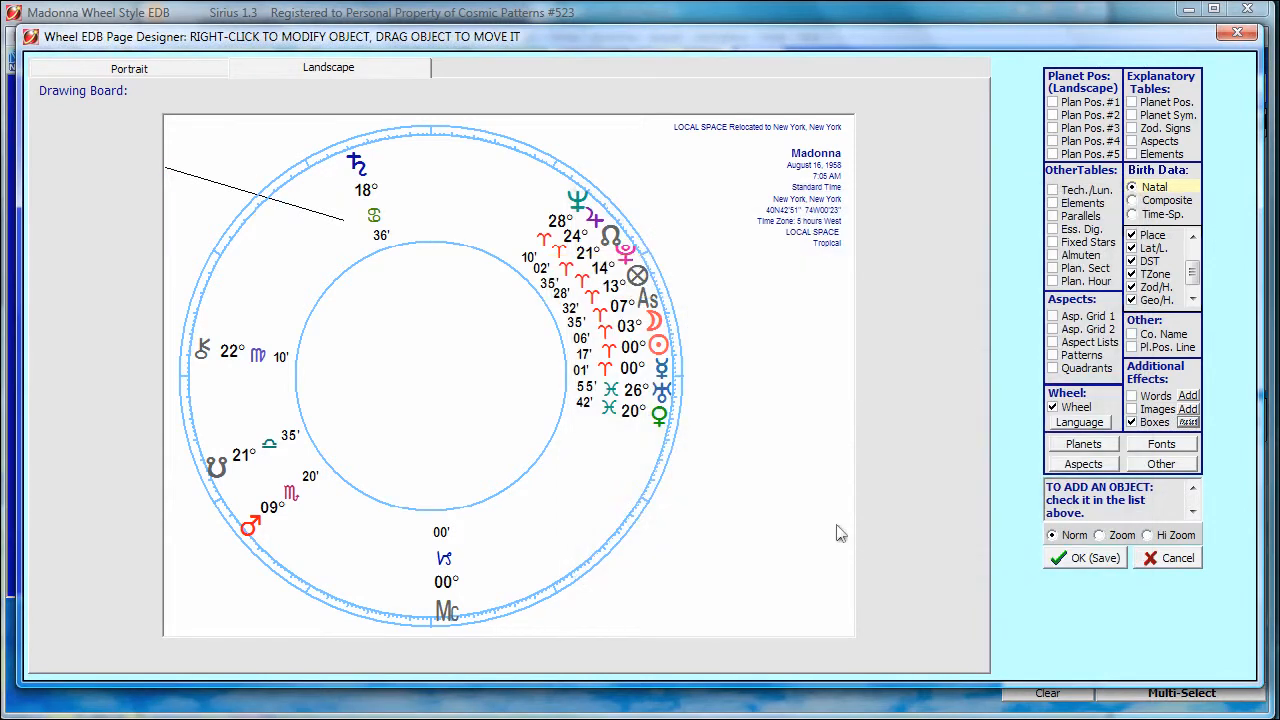
Reopen the line's settings and check which item types are selected for Items 2 to 5
click(340, 220)
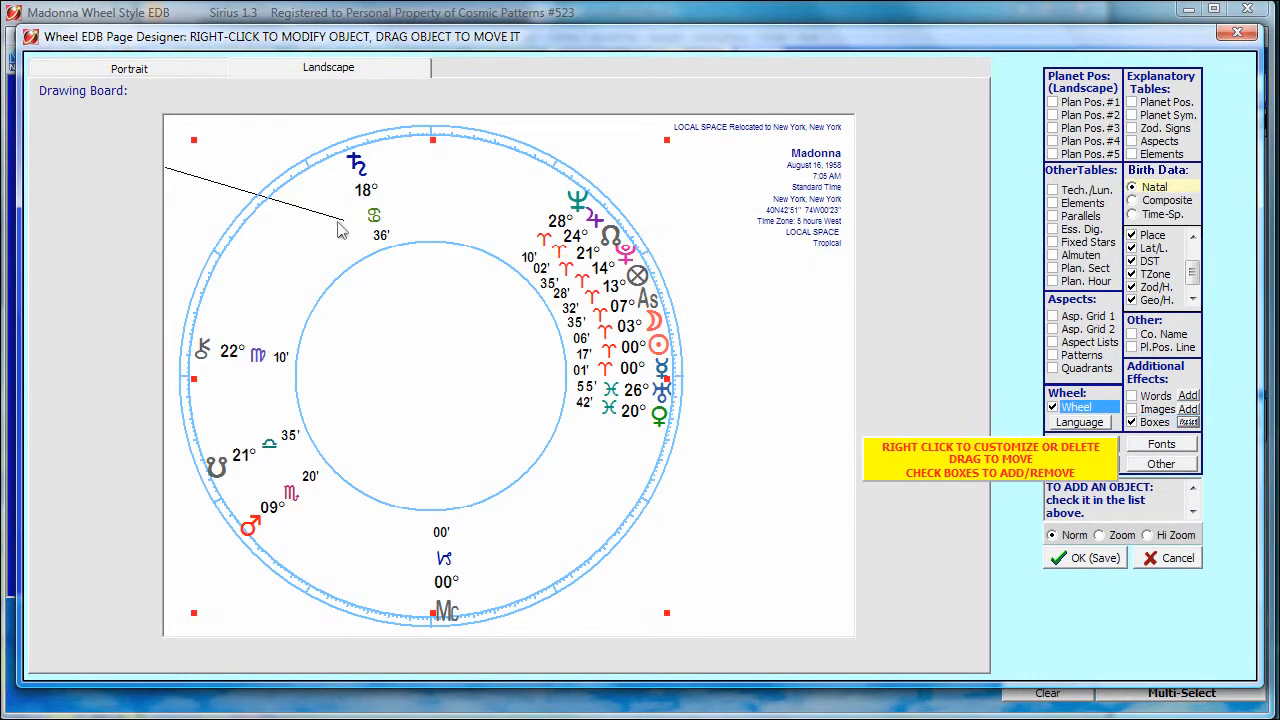
right_click(268, 208)
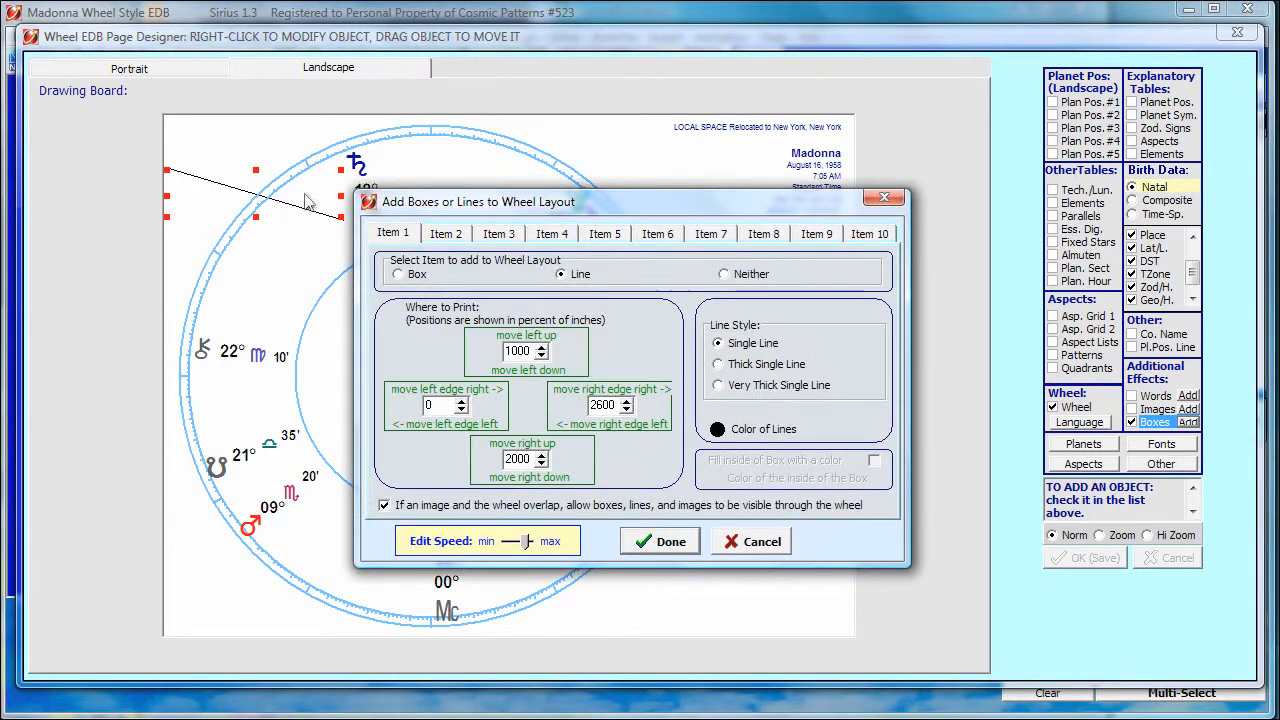
drag(453, 210, 633, 205)
click(628, 228)
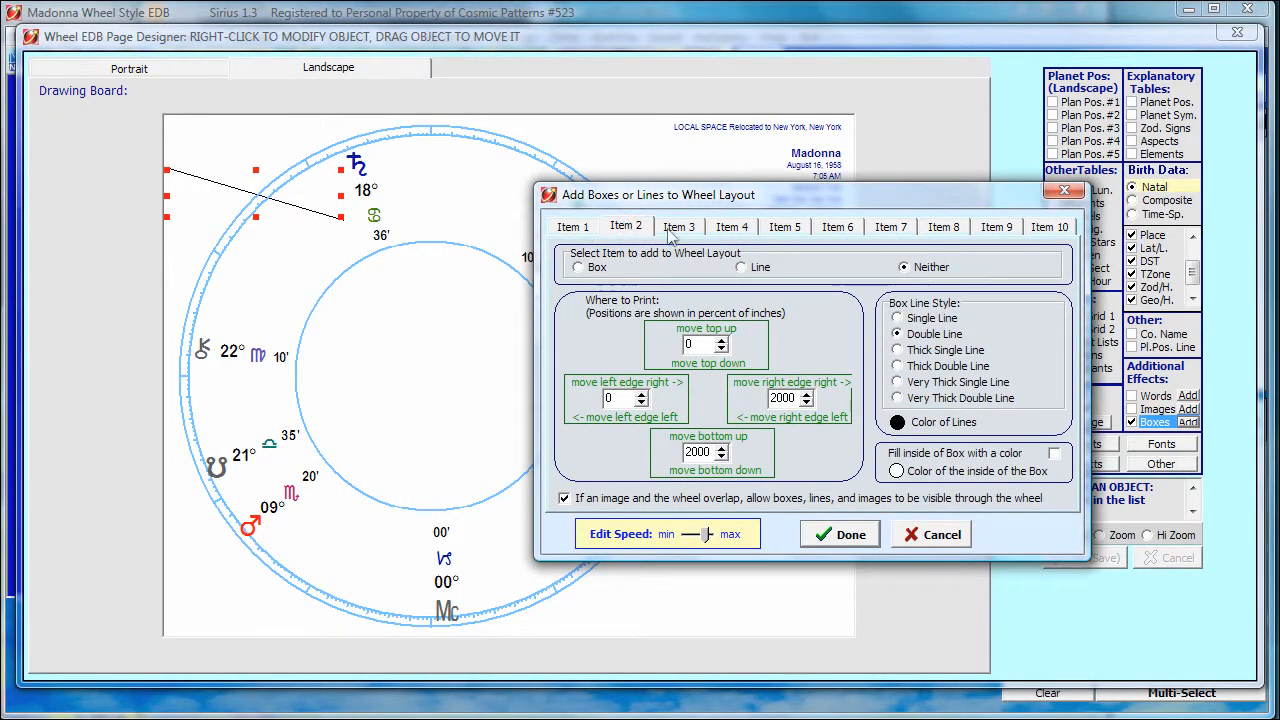
click(677, 228)
click(736, 229)
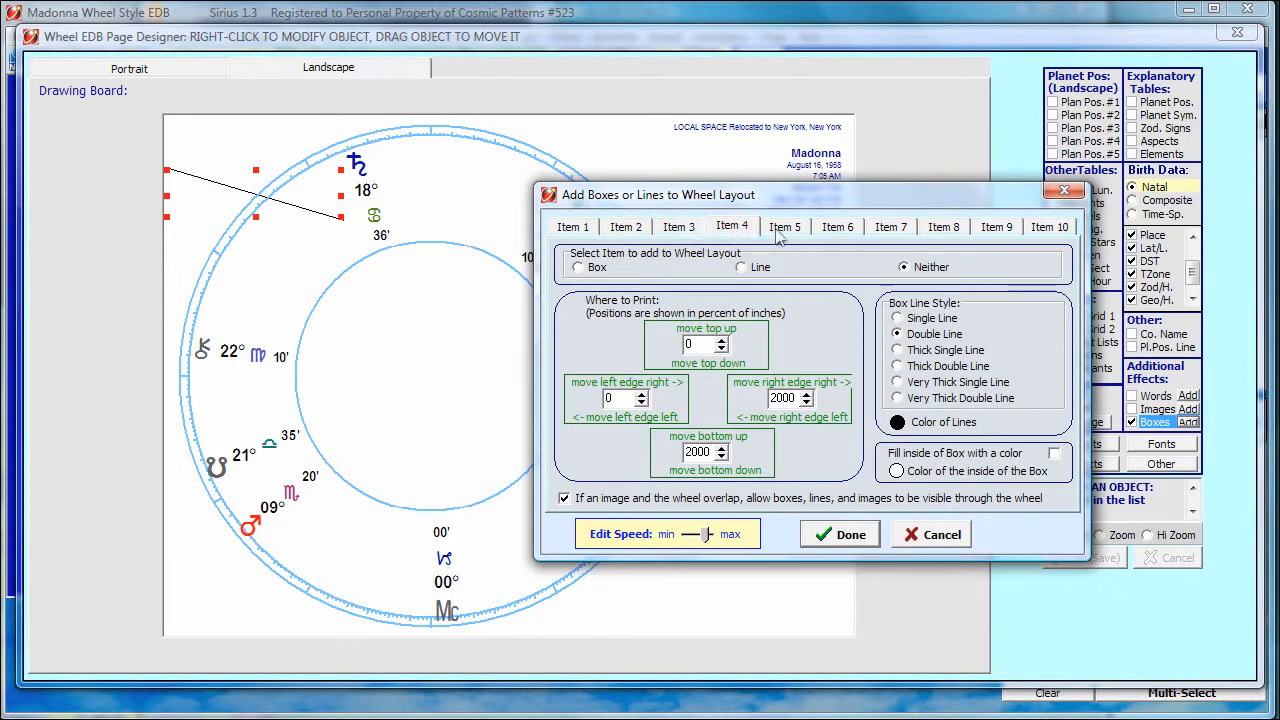
click(782, 229)
click(627, 228)
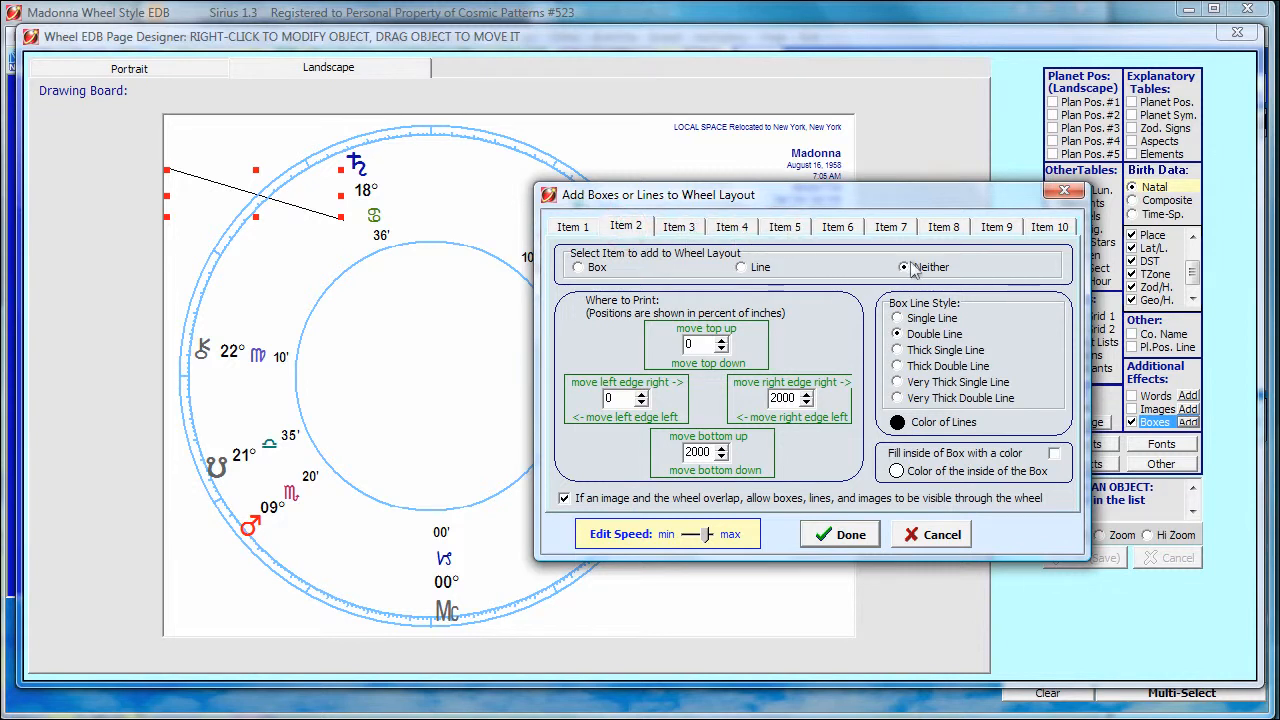
click(682, 230)
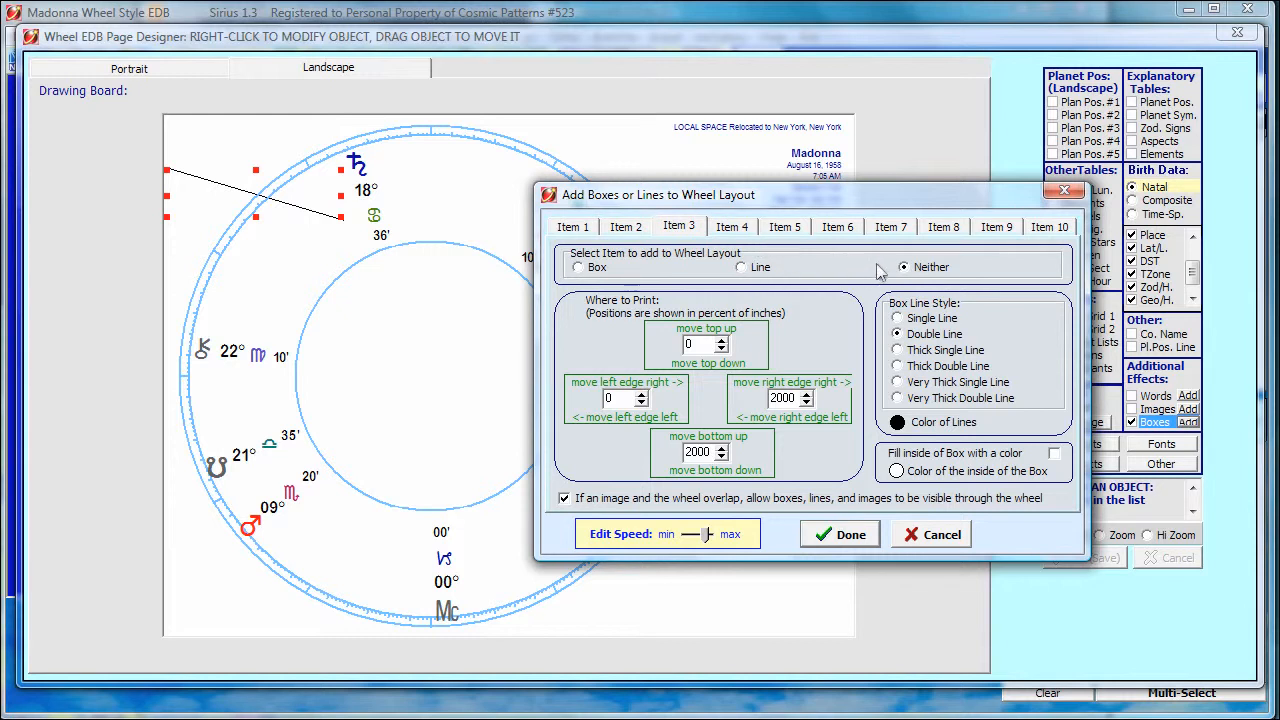
click(733, 232)
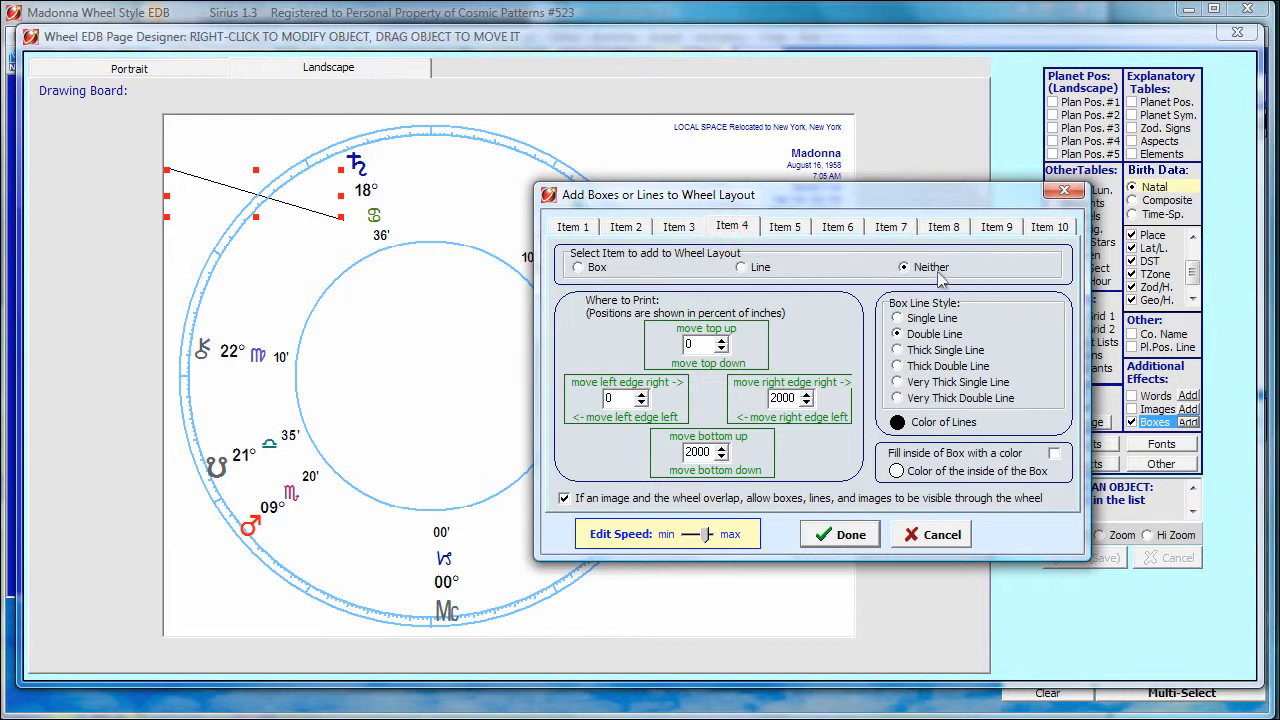
click(588, 230)
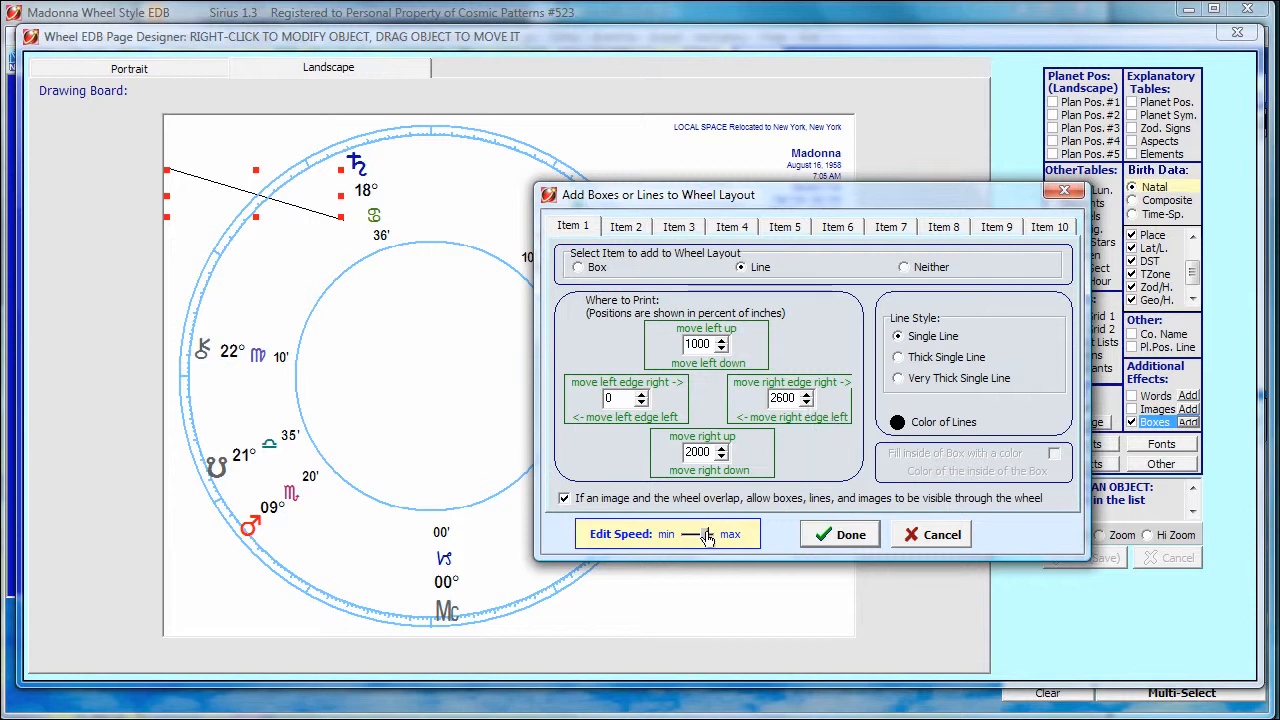
Raise the edit speed to maximum and extend the right edge of the Item 1 line to 4600
drag(707, 535, 712, 535)
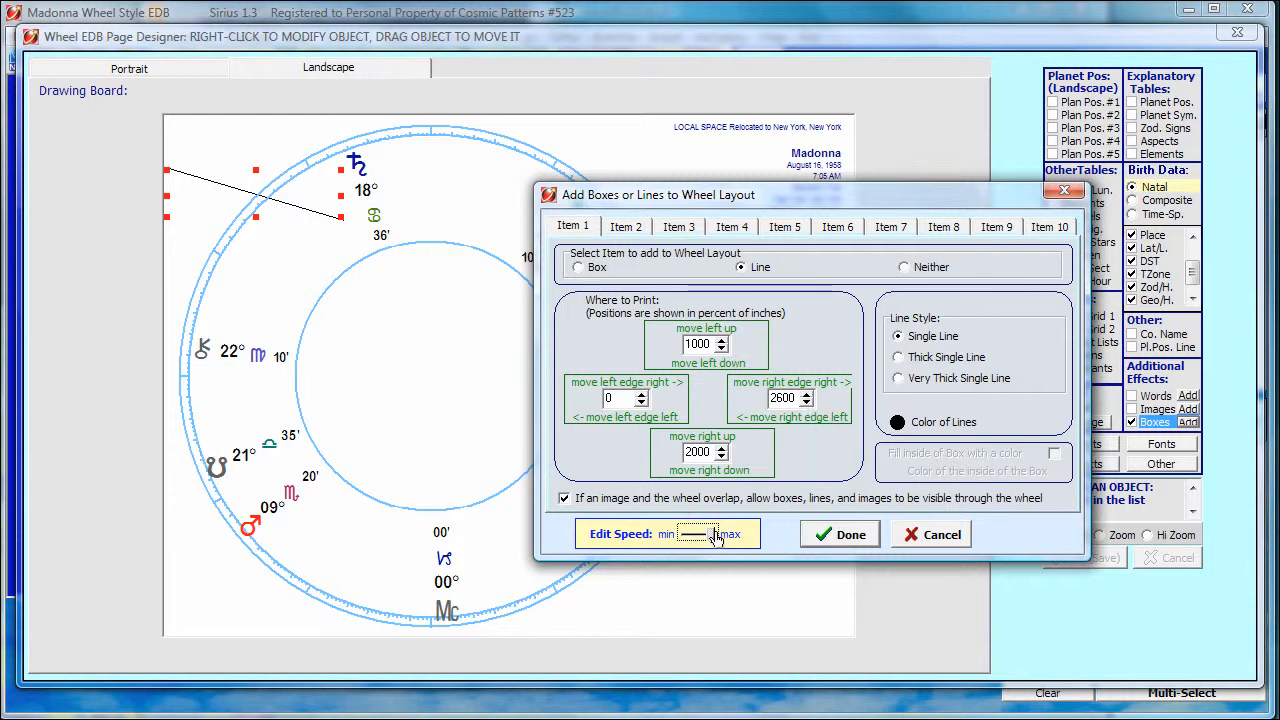
click(807, 393)
click(807, 393)
click(807, 393)
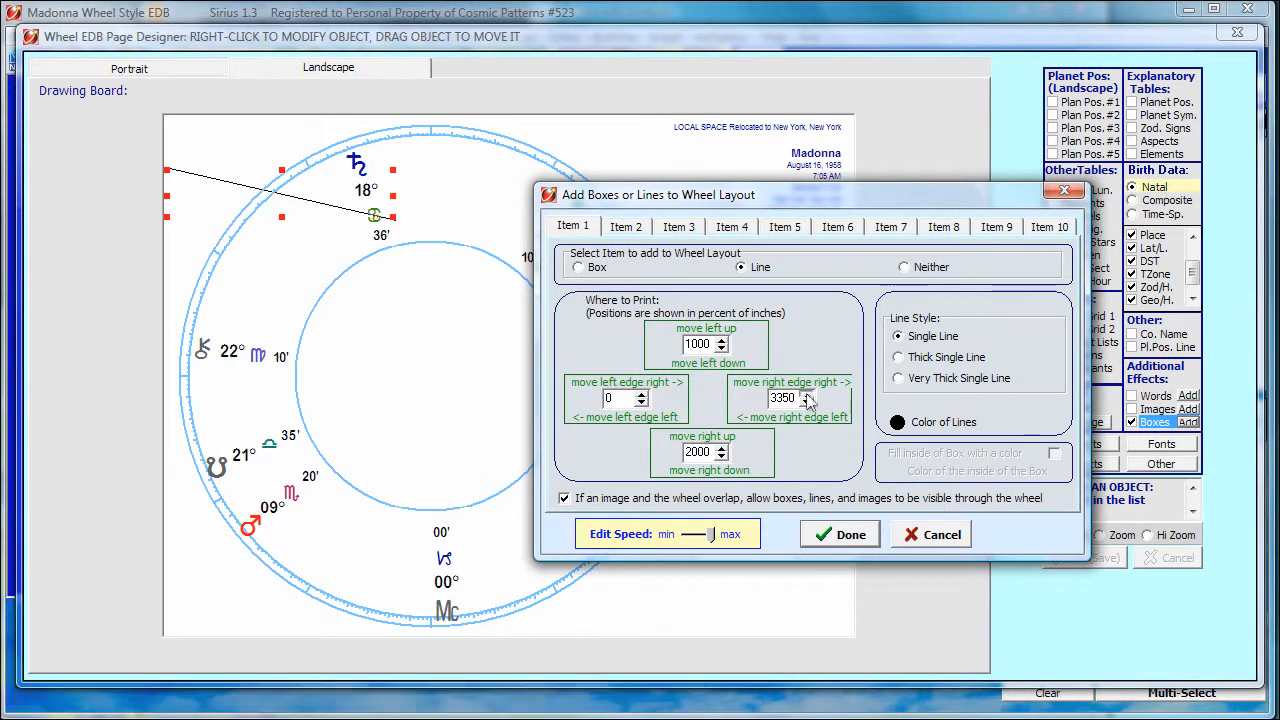
click(807, 394)
click(807, 394)
click(807, 394)
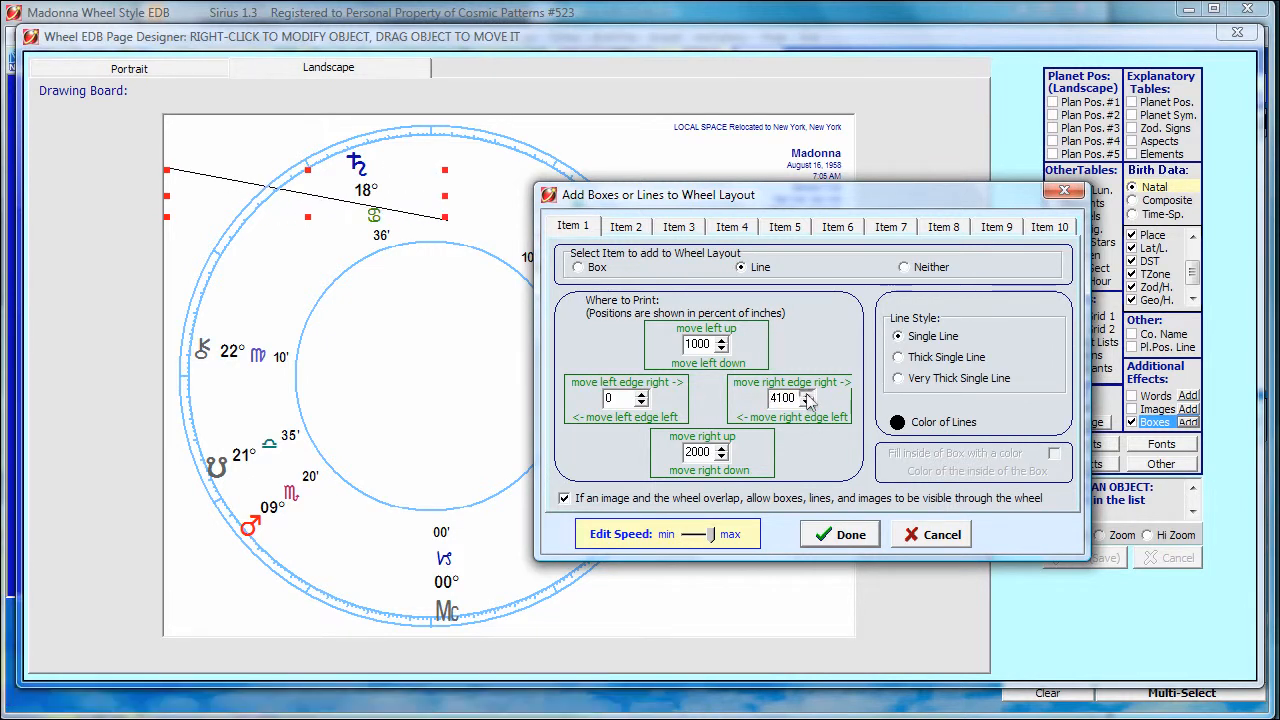
click(807, 394)
click(807, 394)
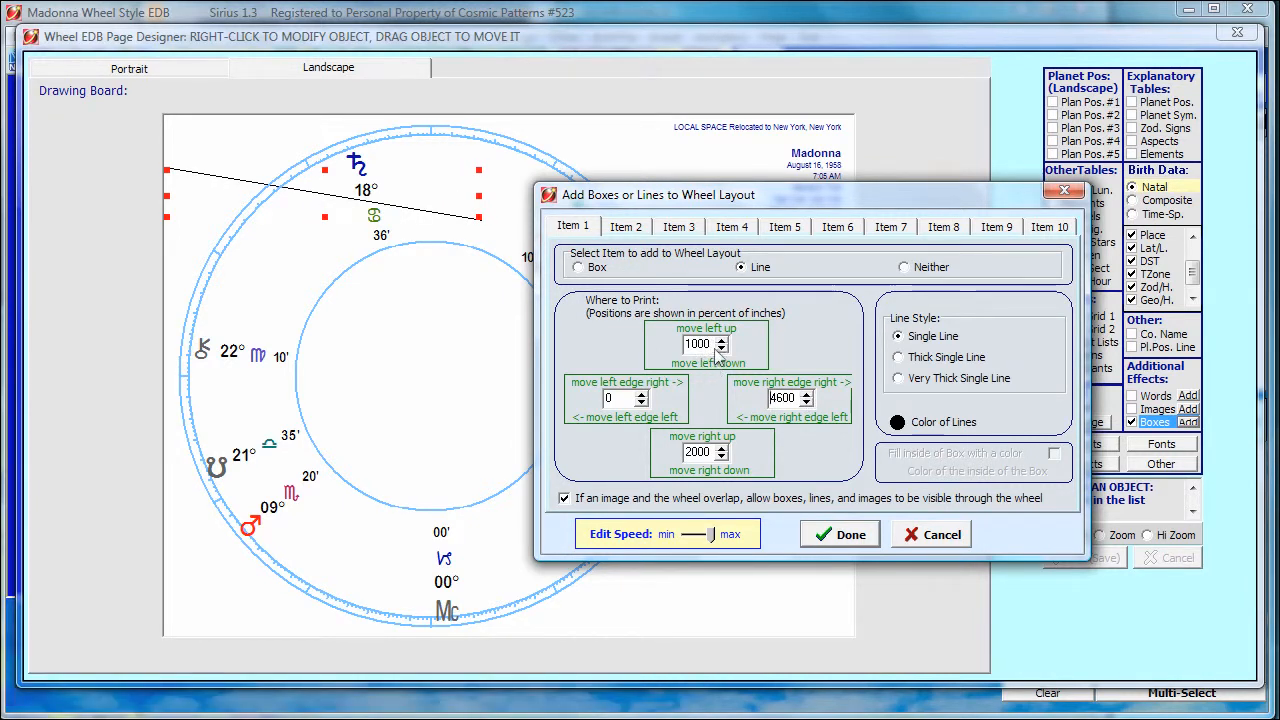
Make the Item 1 line horizontal by setting the vertical positions of its left and right ends to 5000
drag(686, 343, 692, 344)
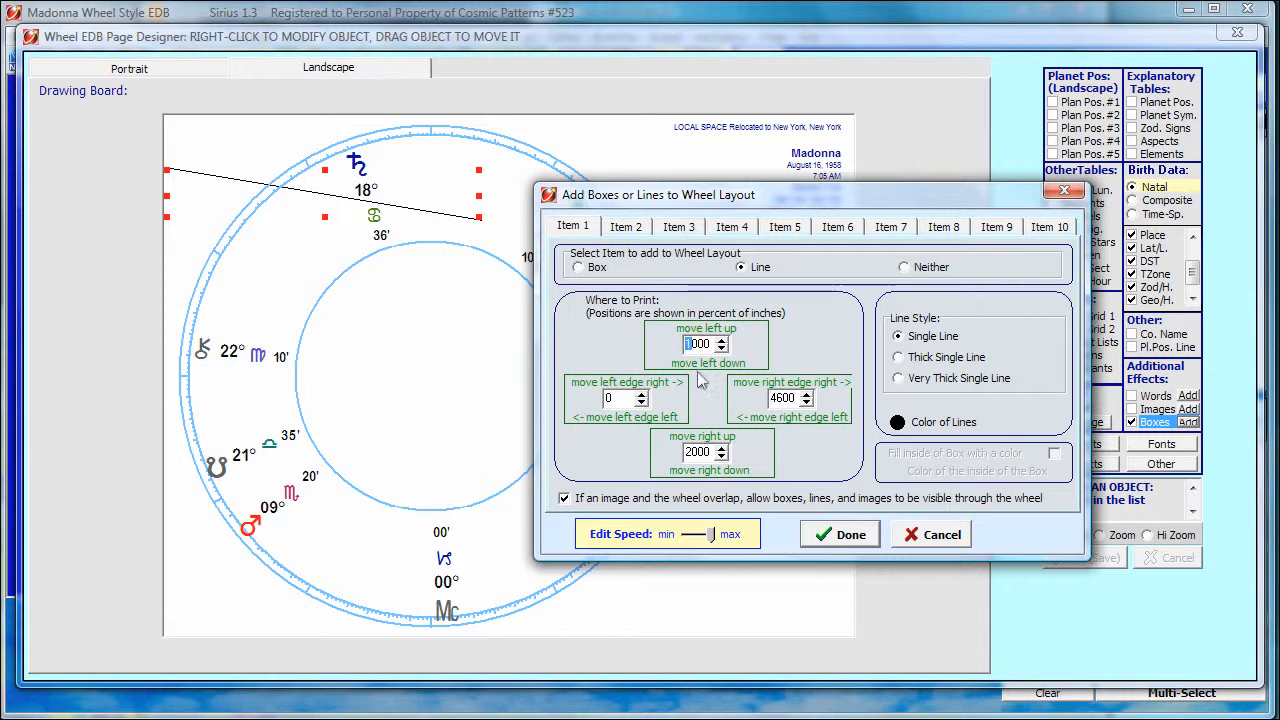
text(5)
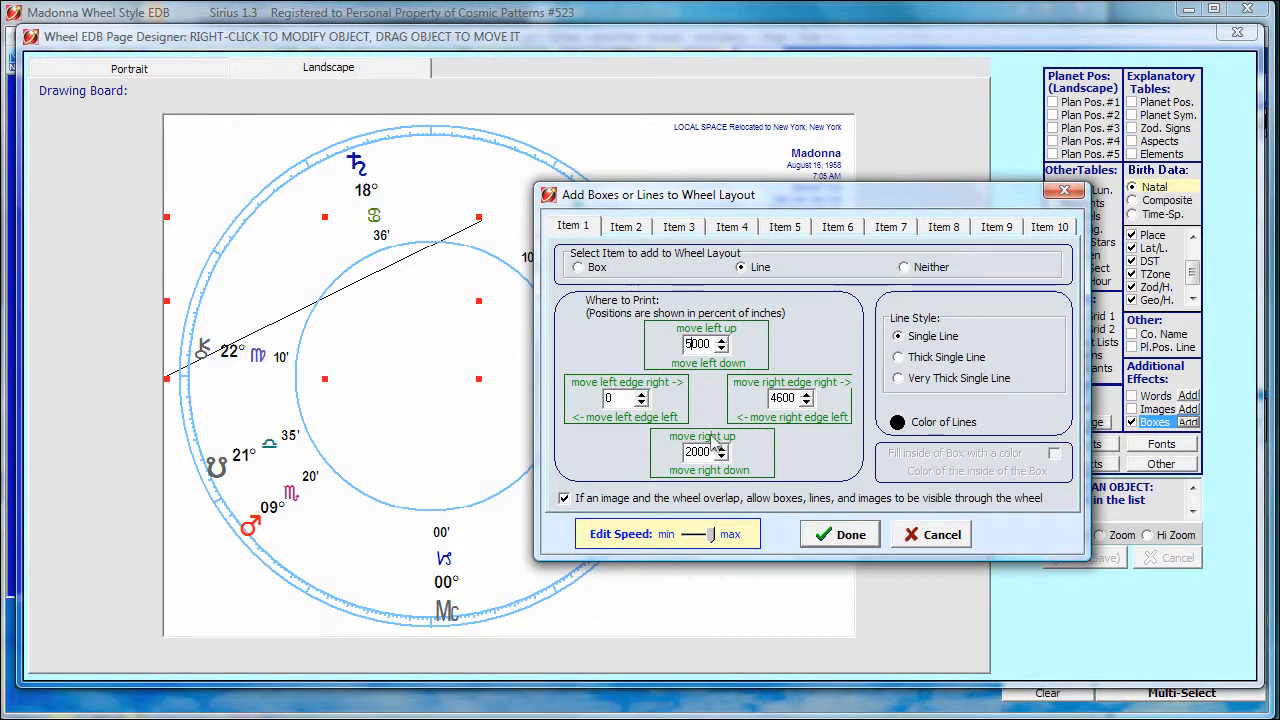
drag(685, 452, 691, 452)
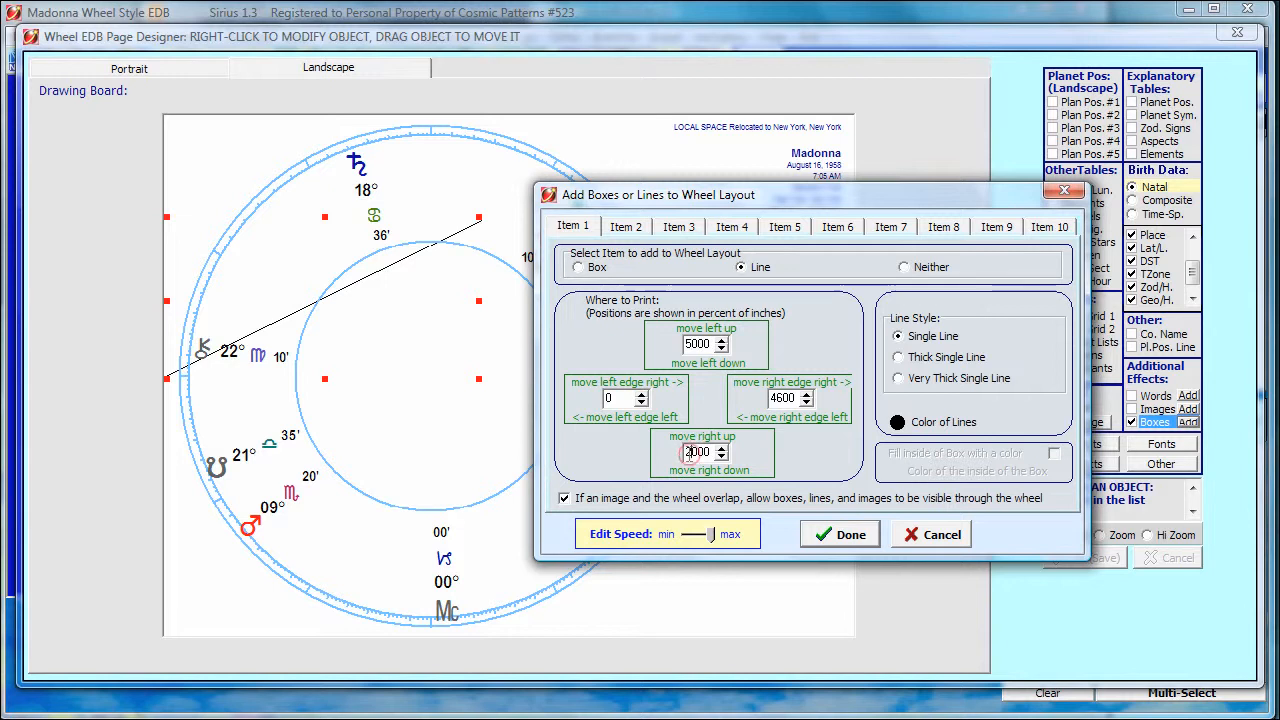
text(5)
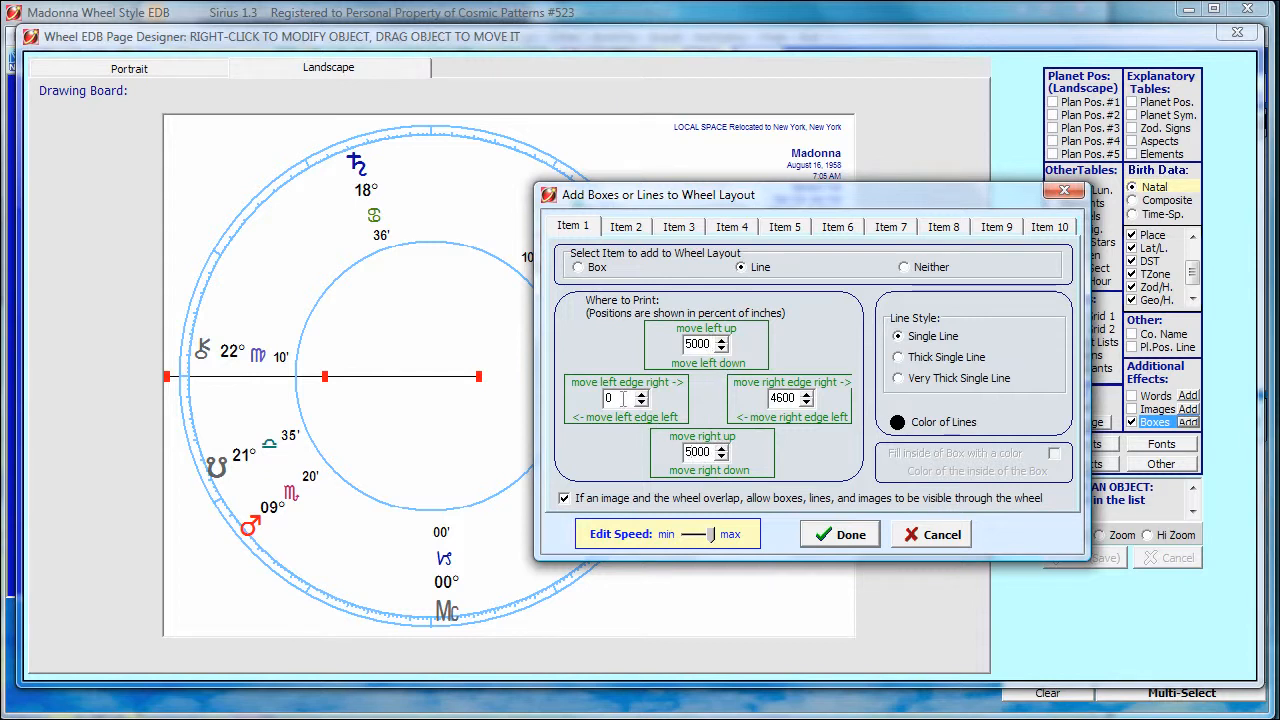
Set both the left and right edge positions of the Item 1 line to 3860, the wheel's center
drag(622, 397, 597, 402)
text(83)
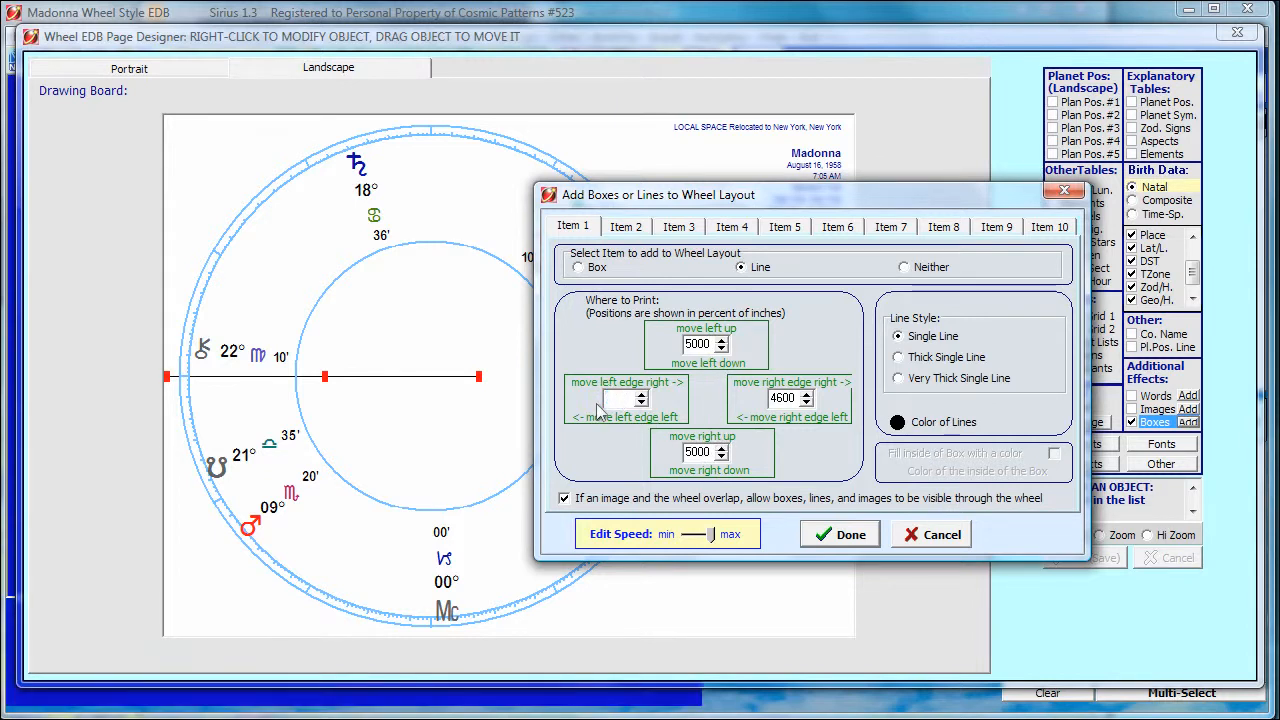
key(BackSpace)
key(BackSpace)
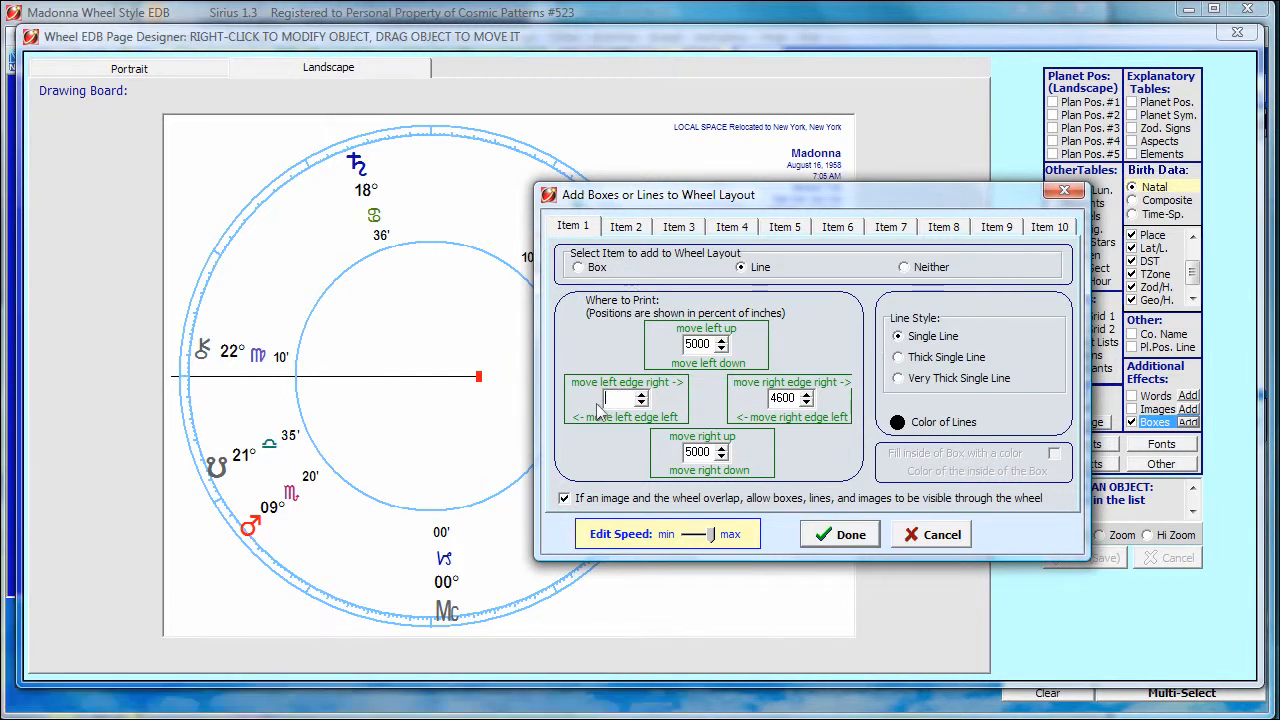
text(3860)
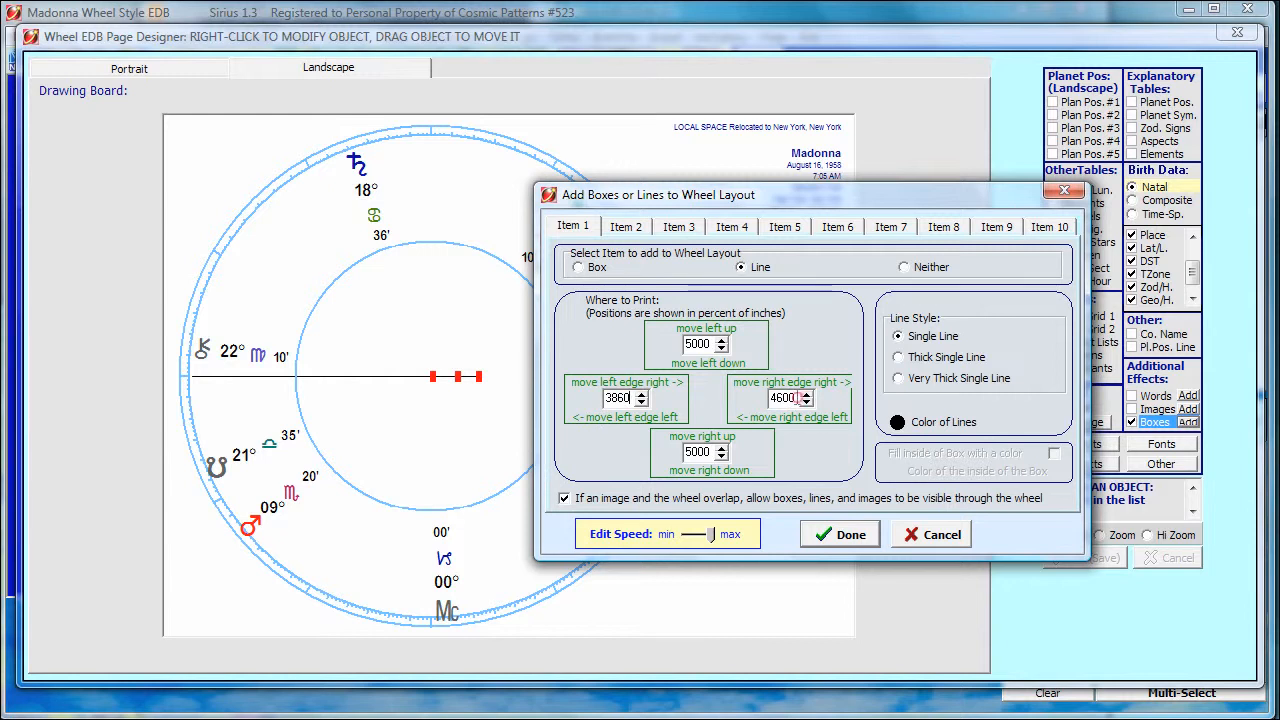
click(762, 399)
text(83)
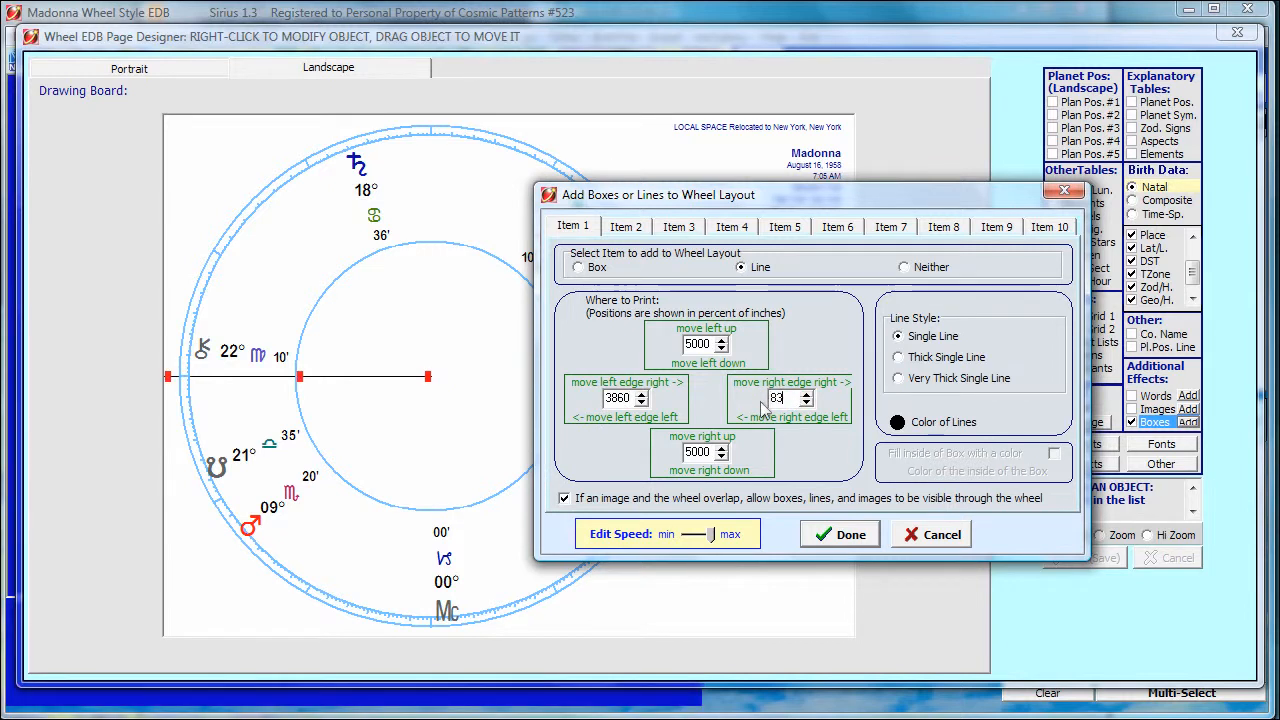
key(BackSpace)
key(BackSpace)
text(3)
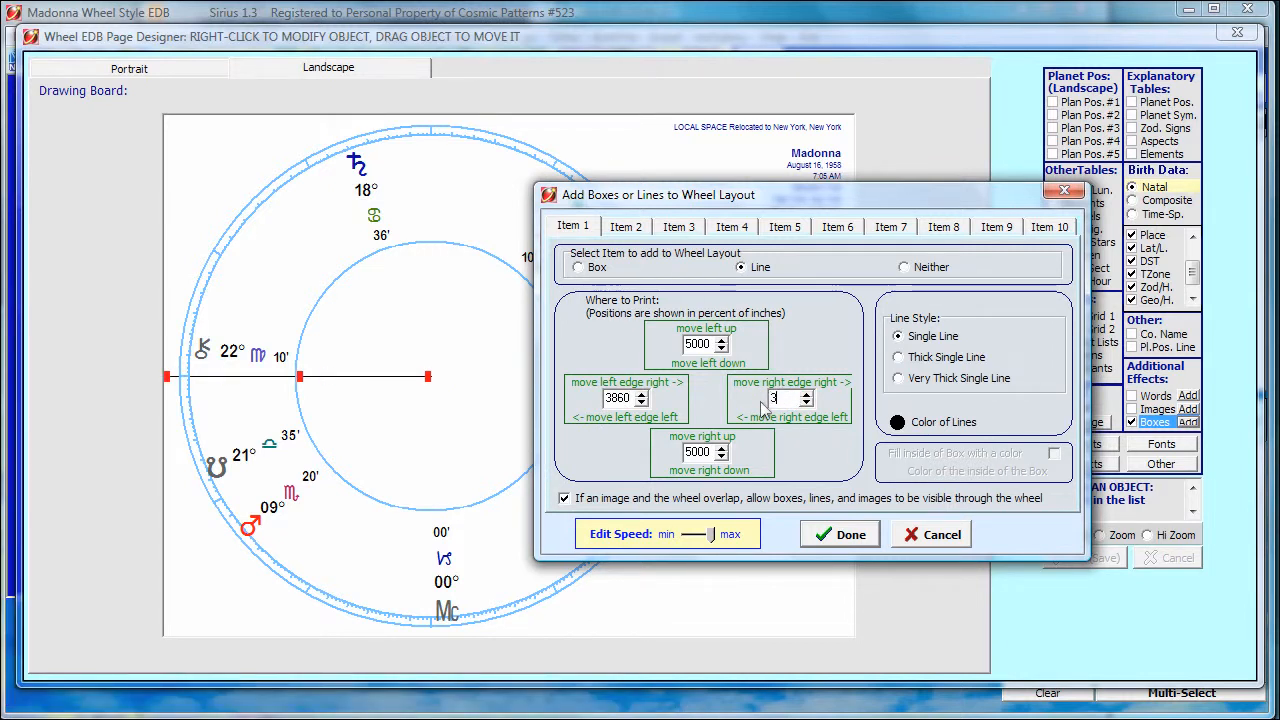
text(860)
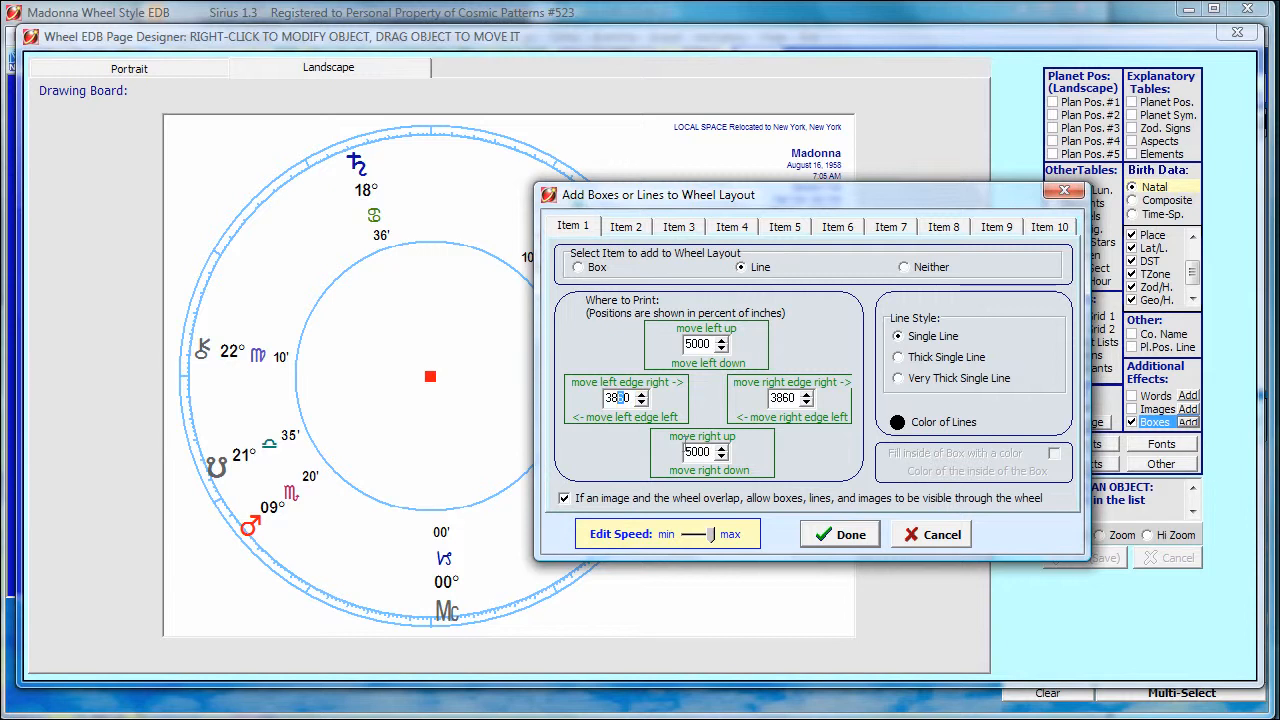
Give the Item 1 line a short centered length with its left edge at 3810 and right edge at 3910
key(BackSpace)
text(1)
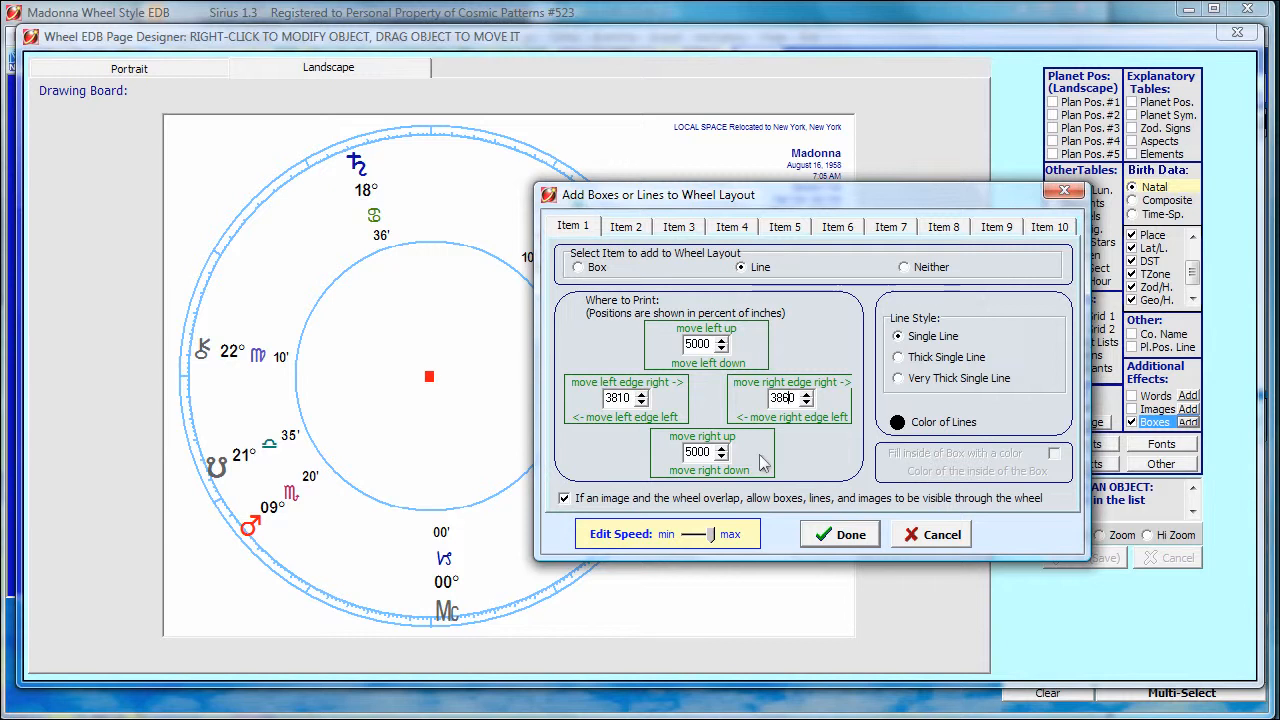
key(BackSpace)
key(BackSpace)
text(91)
Set both the left and right edge positions of Item 2 to 3860, the wheel's center
click(628, 229)
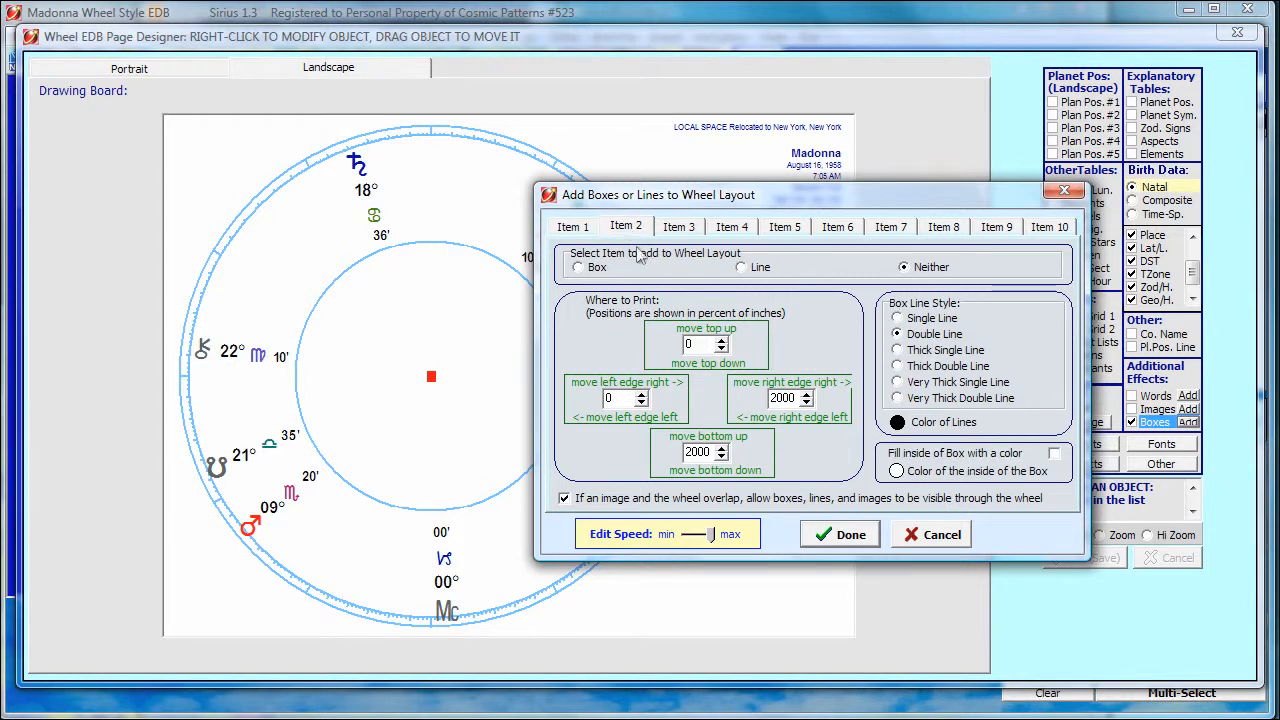
click(620, 397)
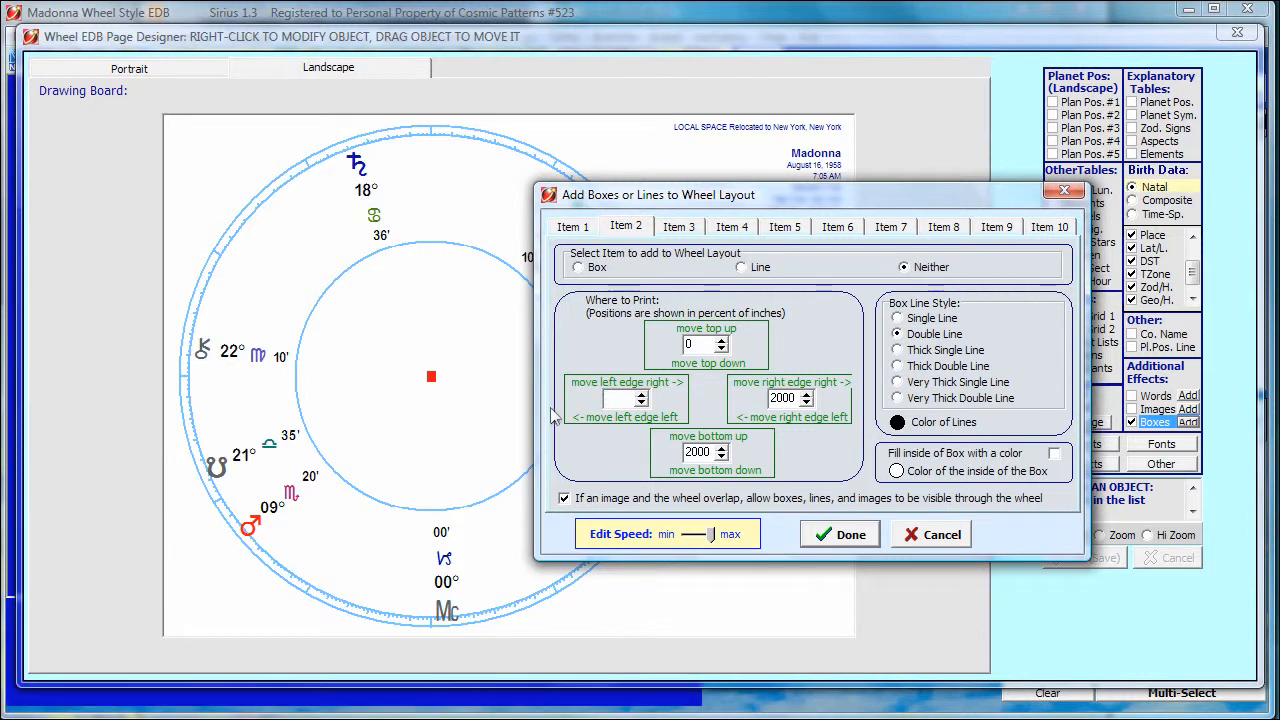
key(BackSpace)
text(3860)
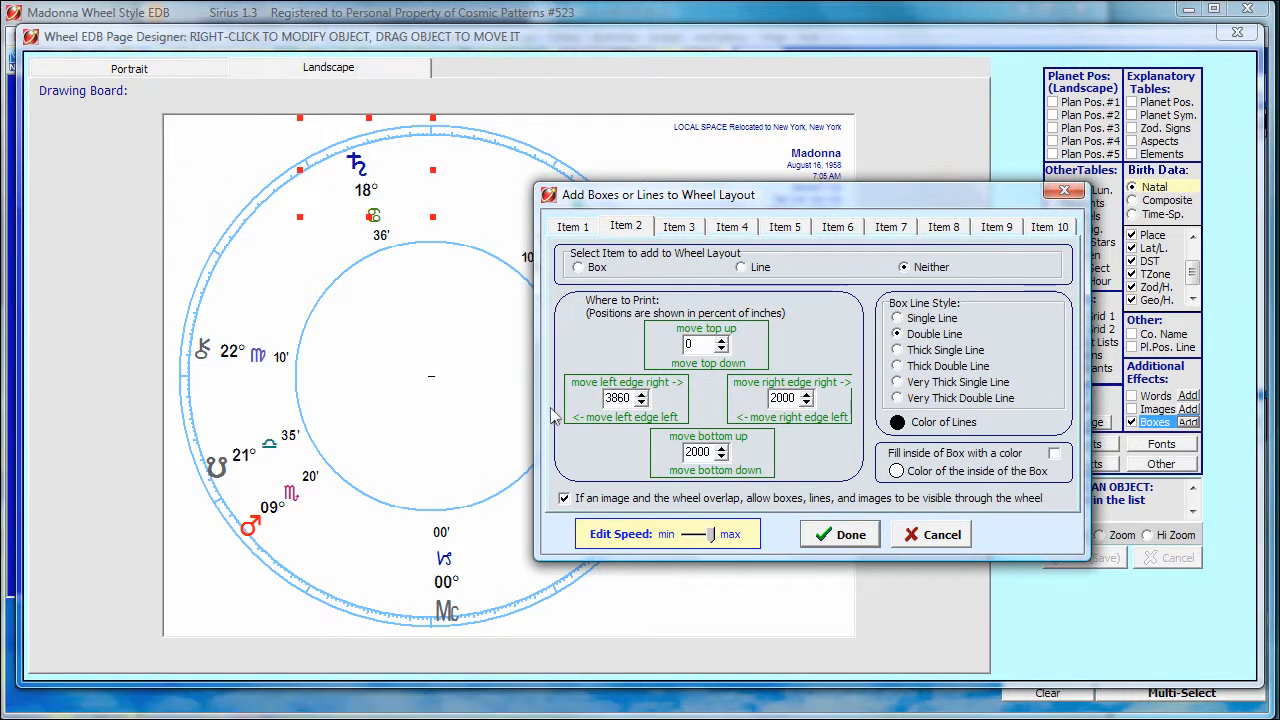
drag(800, 397, 733, 411)
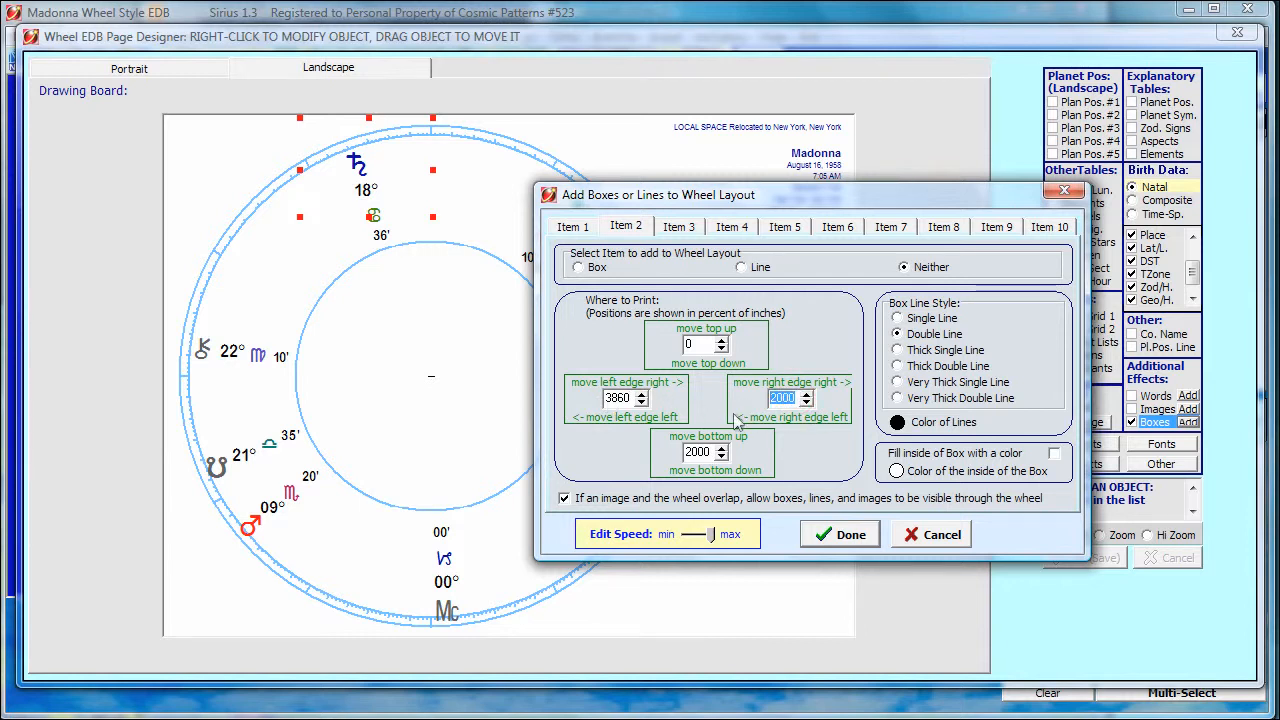
key(BackSpace)
text(836)
key(BackSpace)
key(BackSpace)
key(BackSpace)
text(3860)
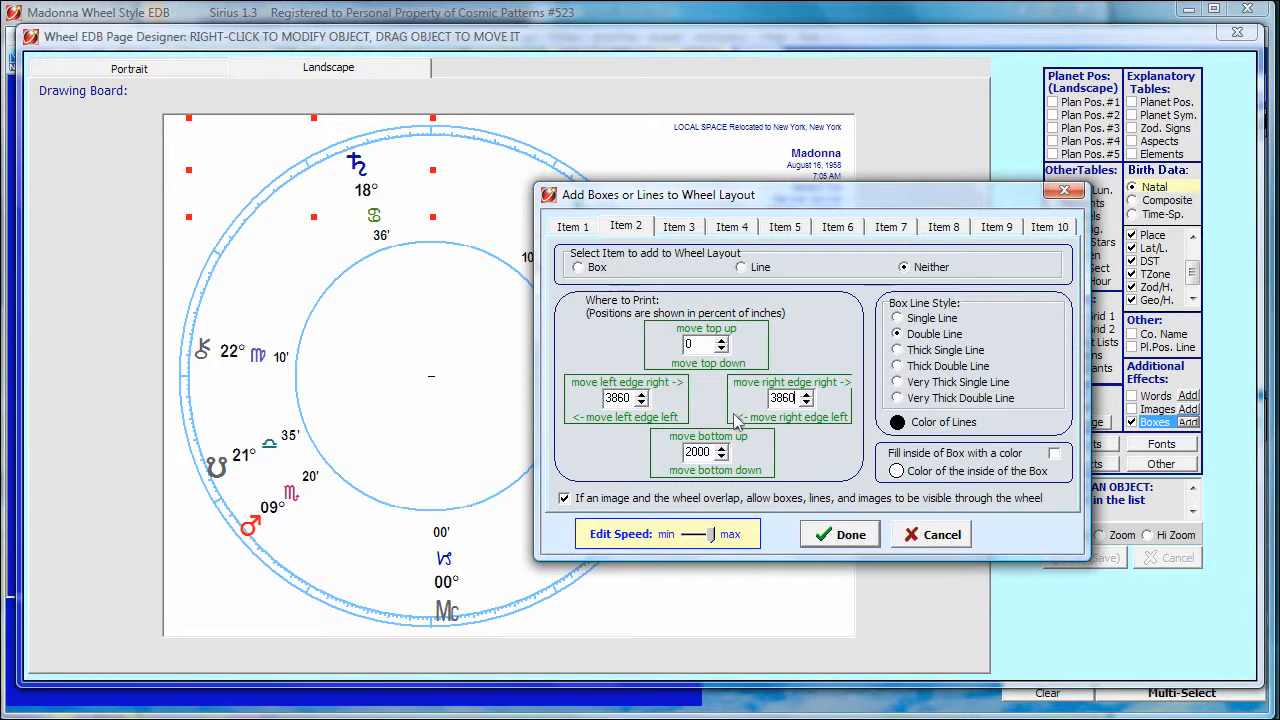
Set the top position of Item 2 to 4950 and its bottom position to 5050, and apply the layout
double_click(699, 343)
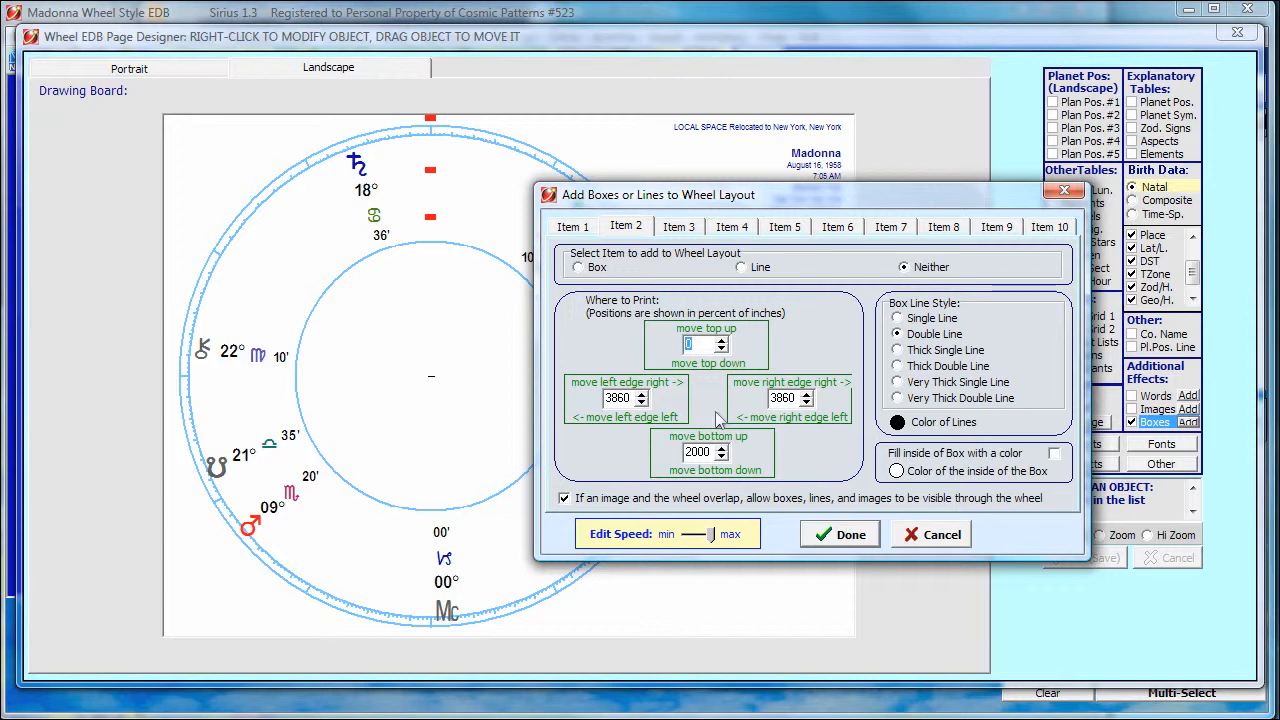
text(945)
key(BackSpace)
key(BackSpace)
key(BackSpace)
text(4950)
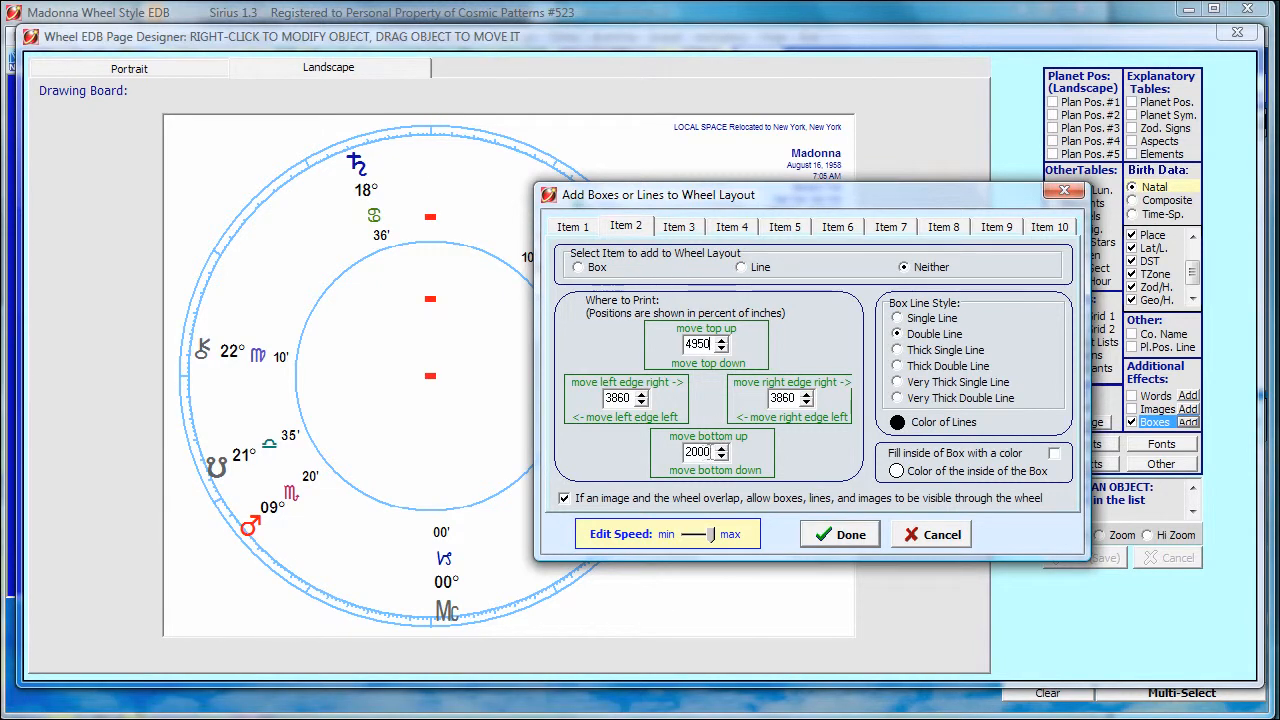
drag(710, 452, 645, 457)
text(0)
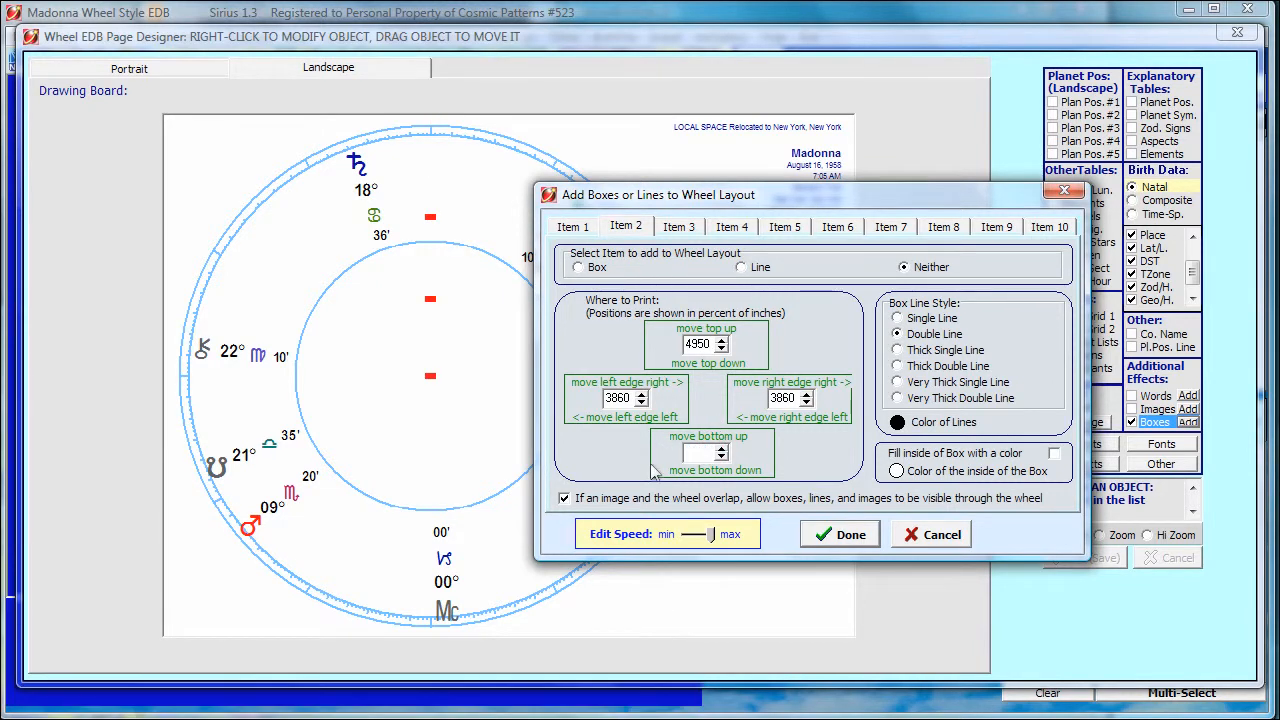
text(5050)
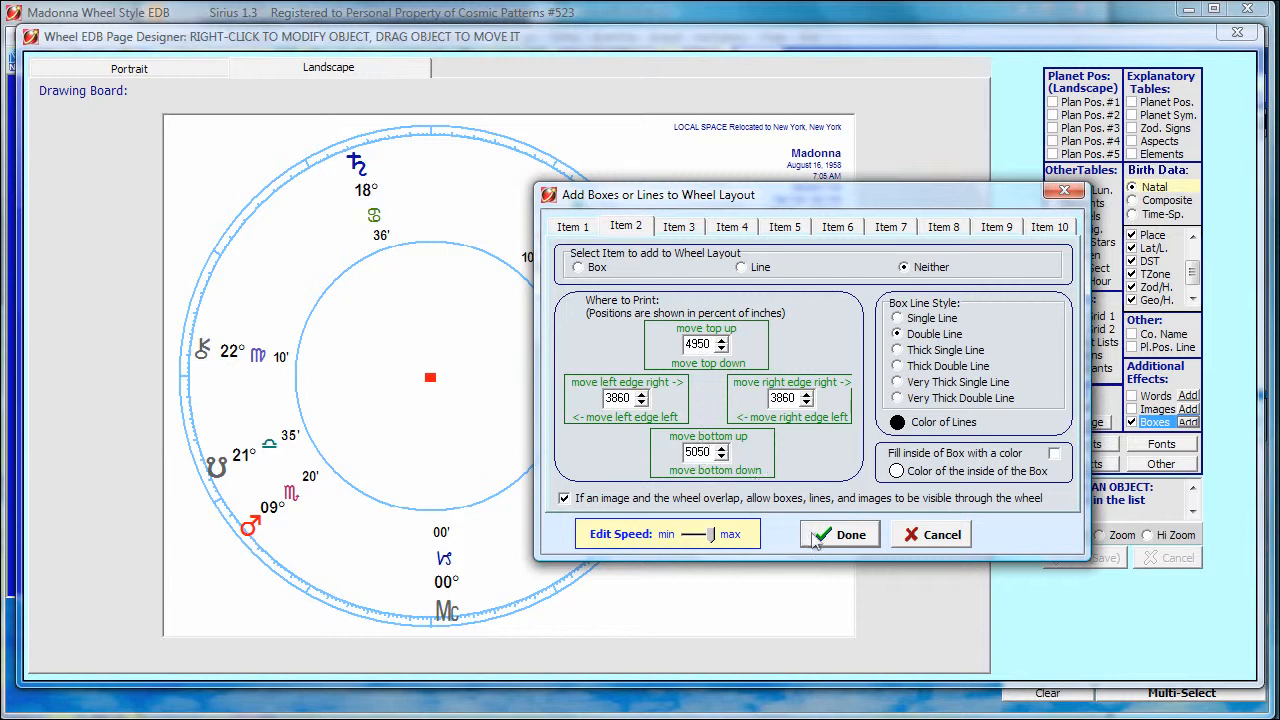
click(838, 536)
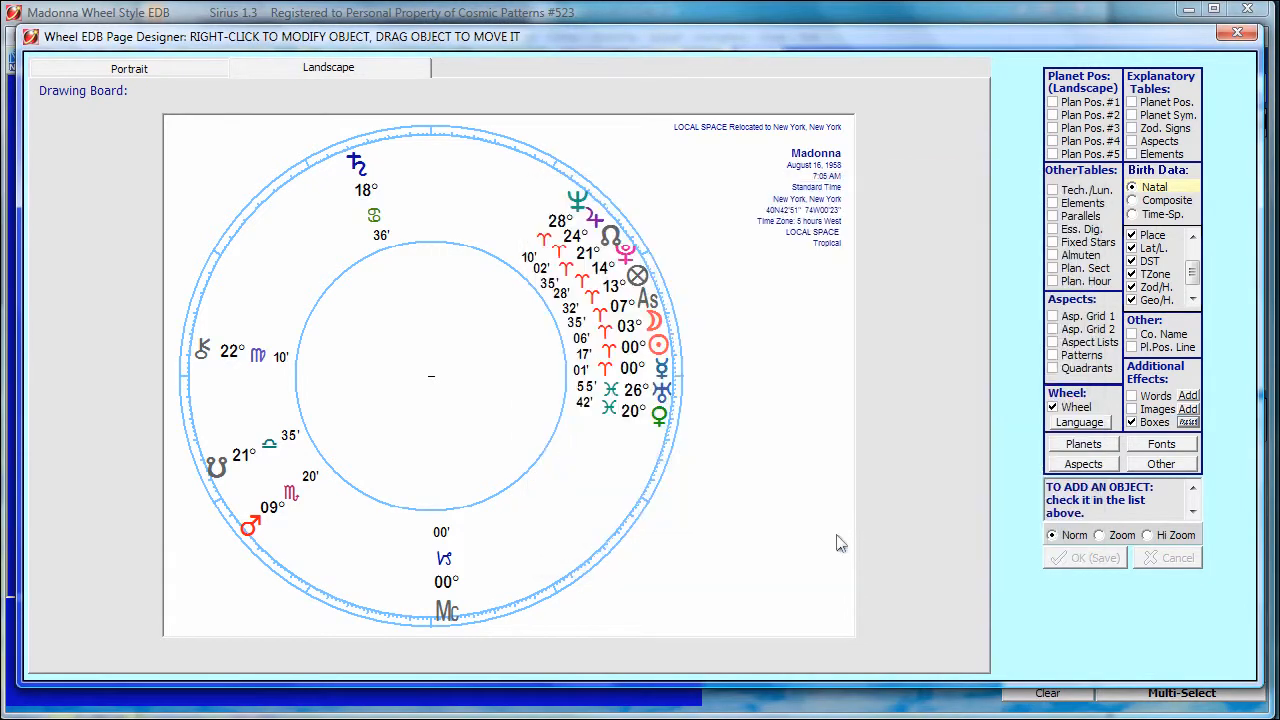
Check the wheel's size and position settings against the placement of the center lines
mouse_move(546, 411)
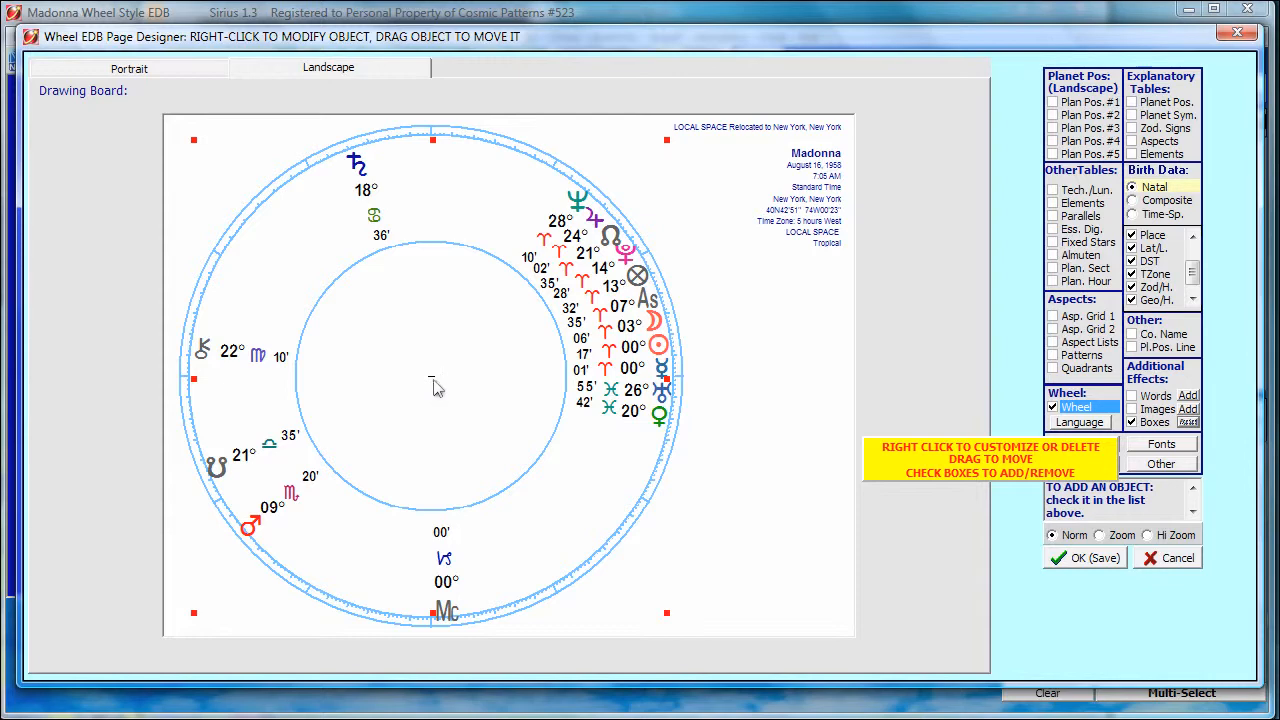
right_click(470, 383)
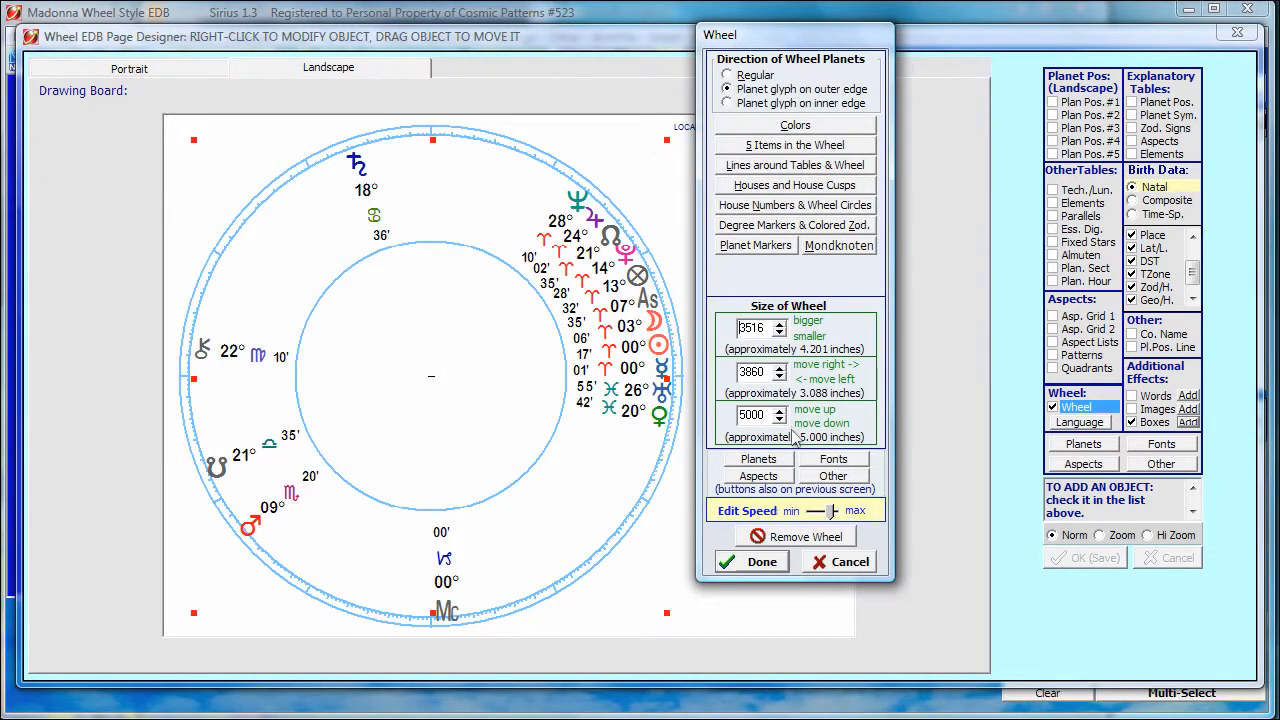
click(847, 563)
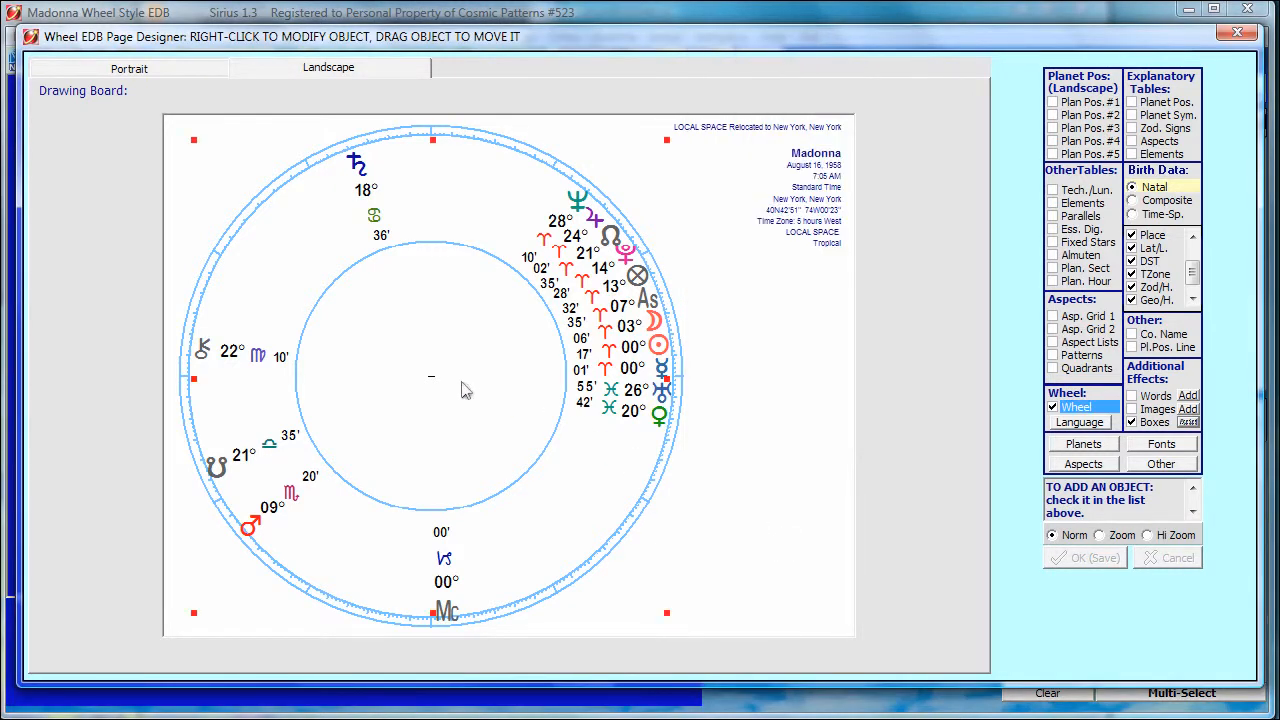
Change Item 2 in the boxes and lines settings to a Line and apply it to complete the center cross
click(1188, 424)
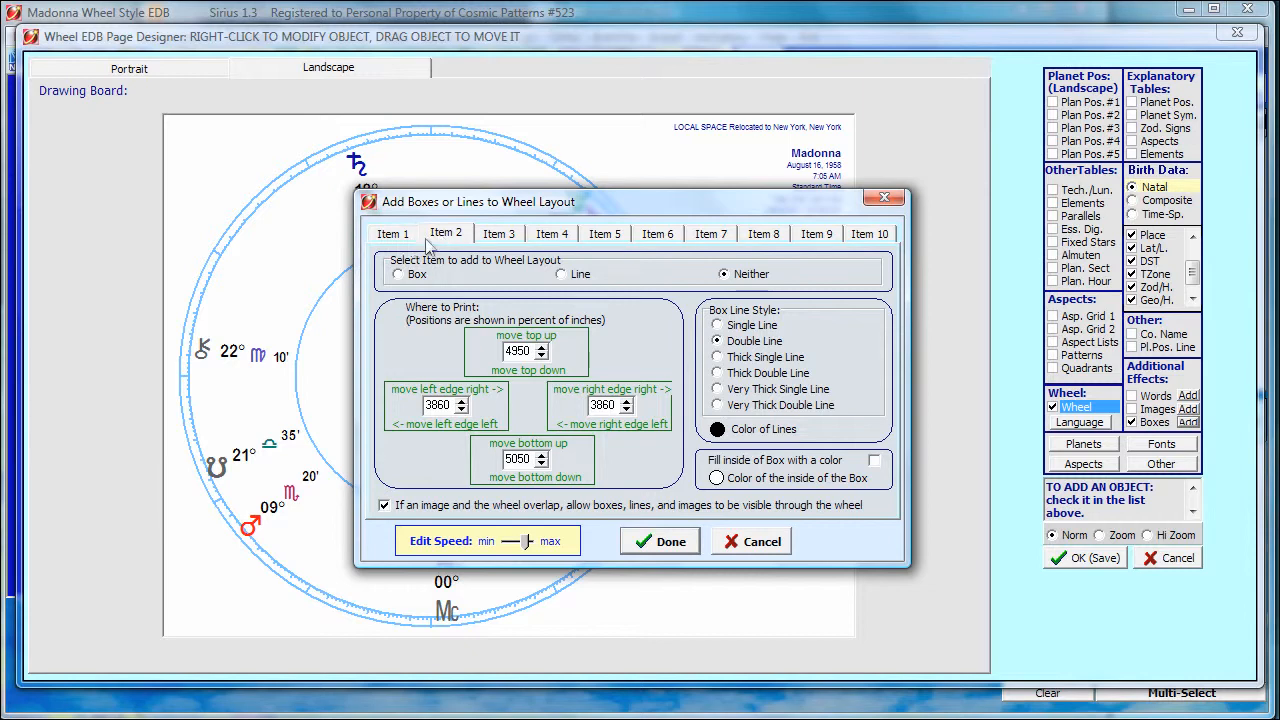
click(576, 275)
drag(468, 207, 697, 205)
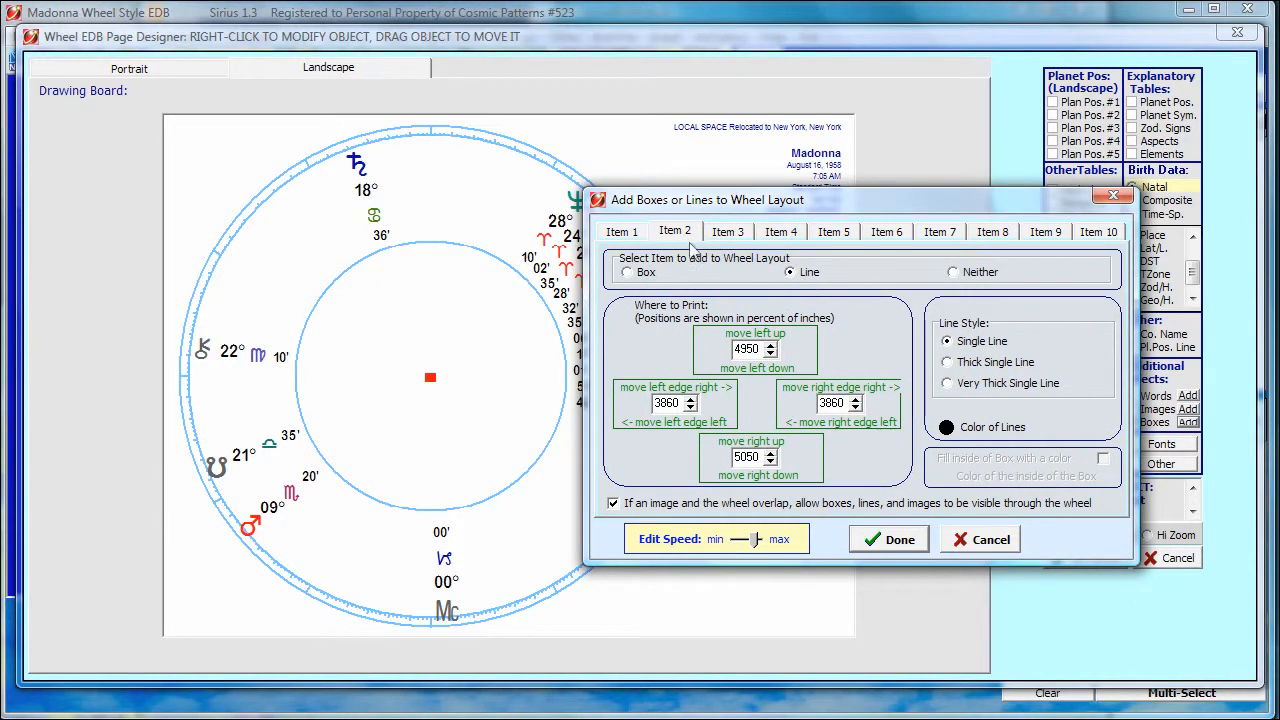
click(628, 235)
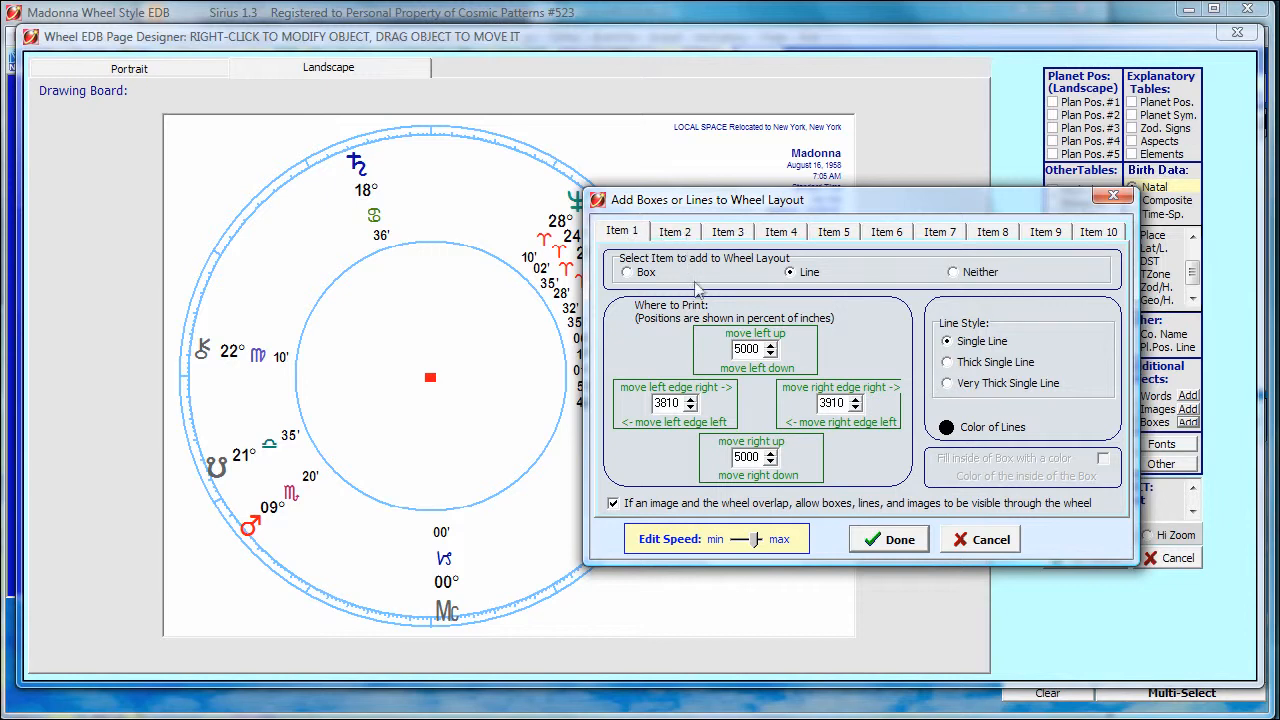
click(888, 540)
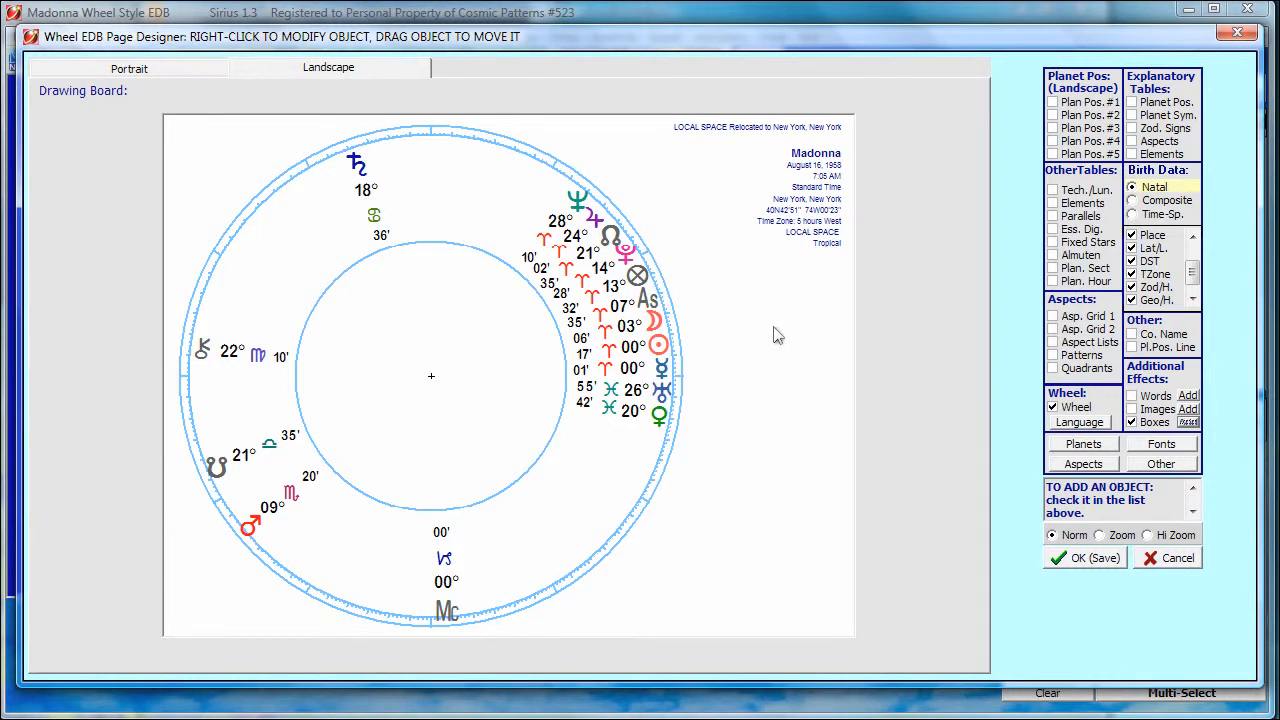
Review the Item 3 and Item 1 settings for boxes and lines added to the wheel layout
click(622, 452)
click(1187, 422)
drag(490, 207, 702, 184)
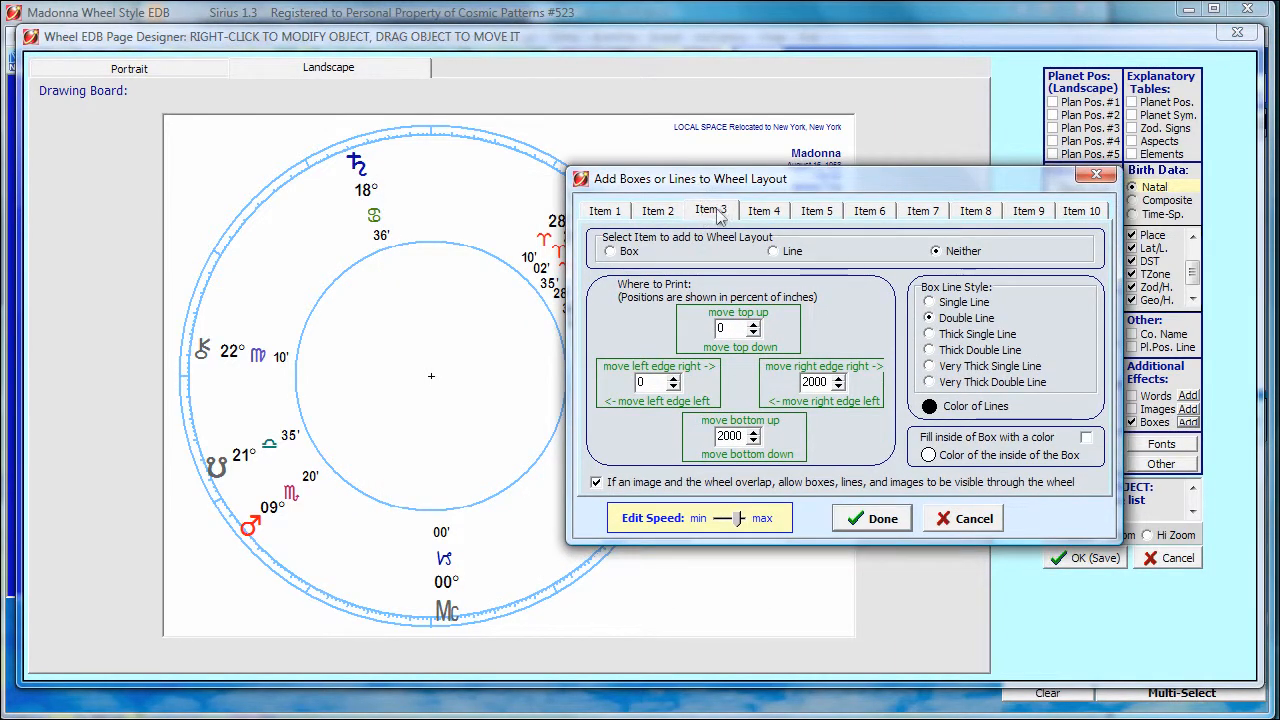
click(718, 218)
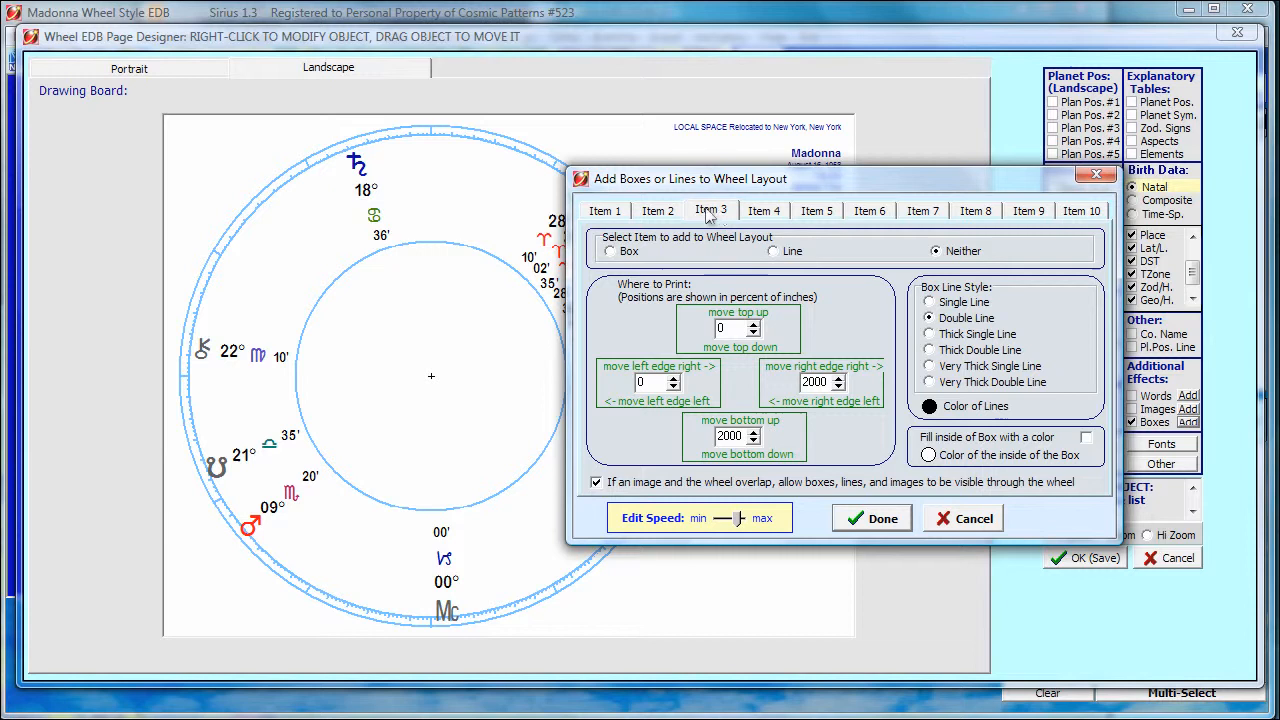
click(606, 212)
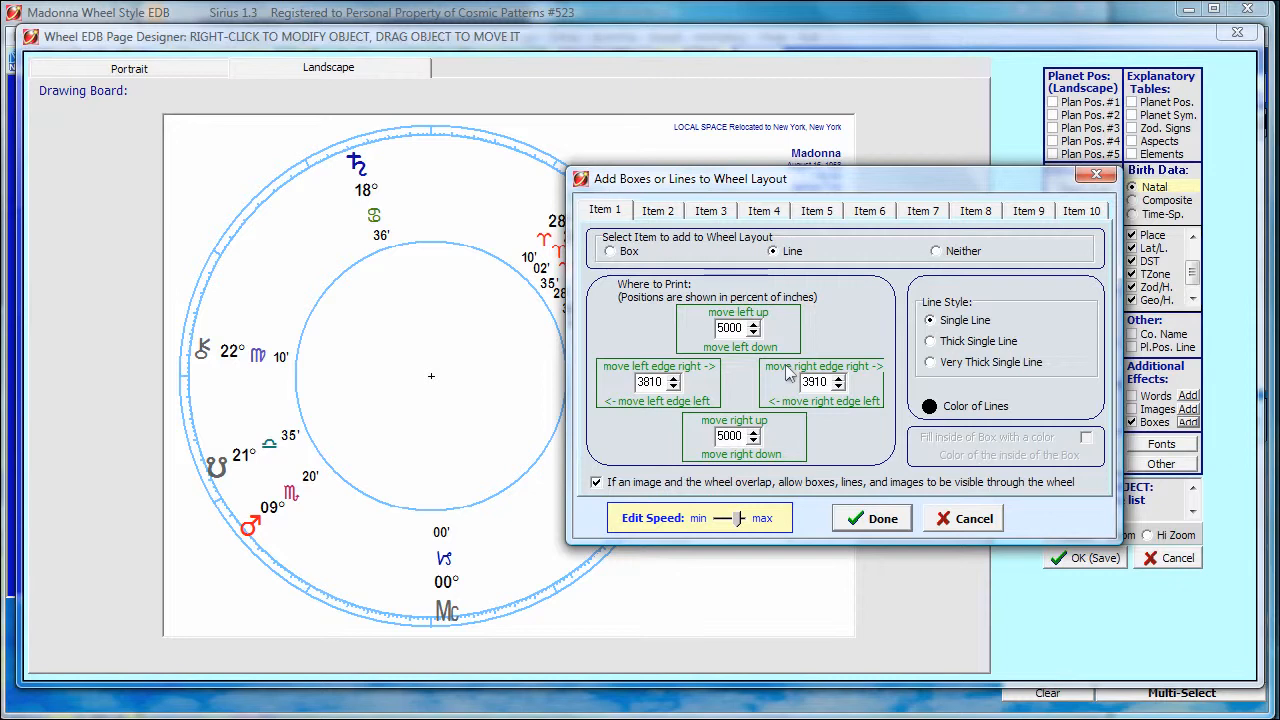
click(968, 520)
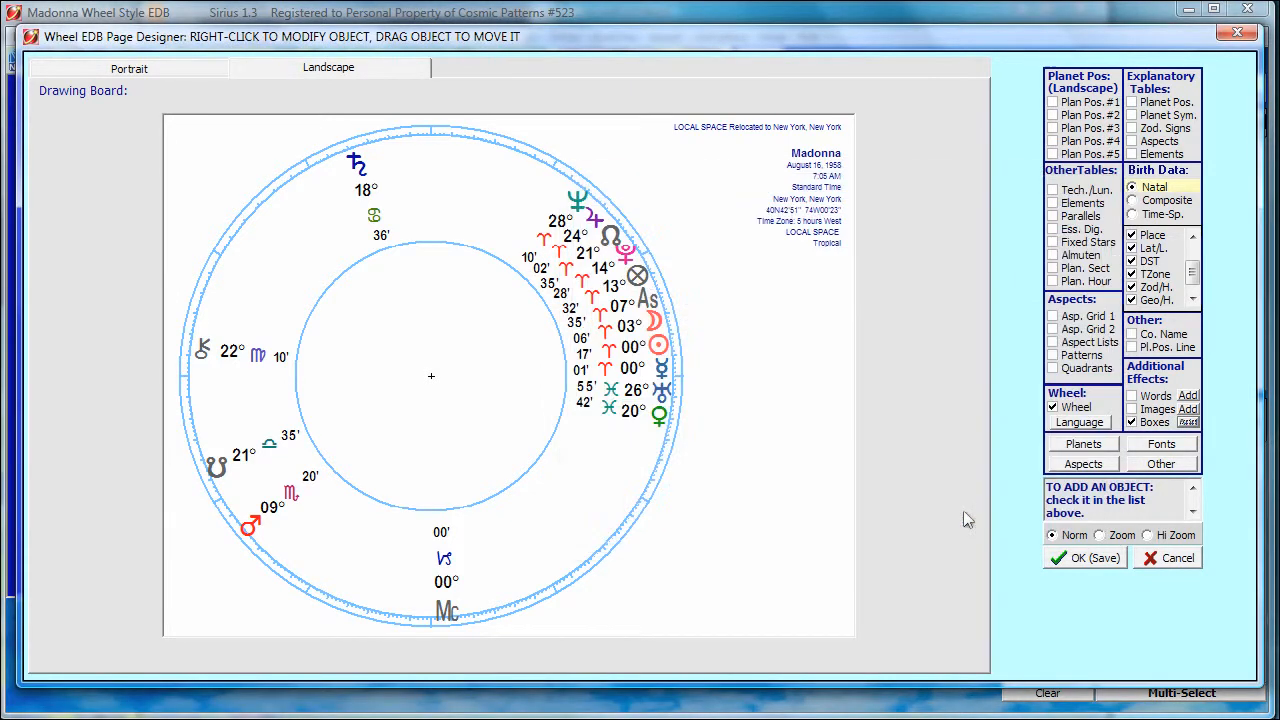
Look up the wheel's horizontal and vertical center positions in its settings
click(470, 392)
right_click(445, 392)
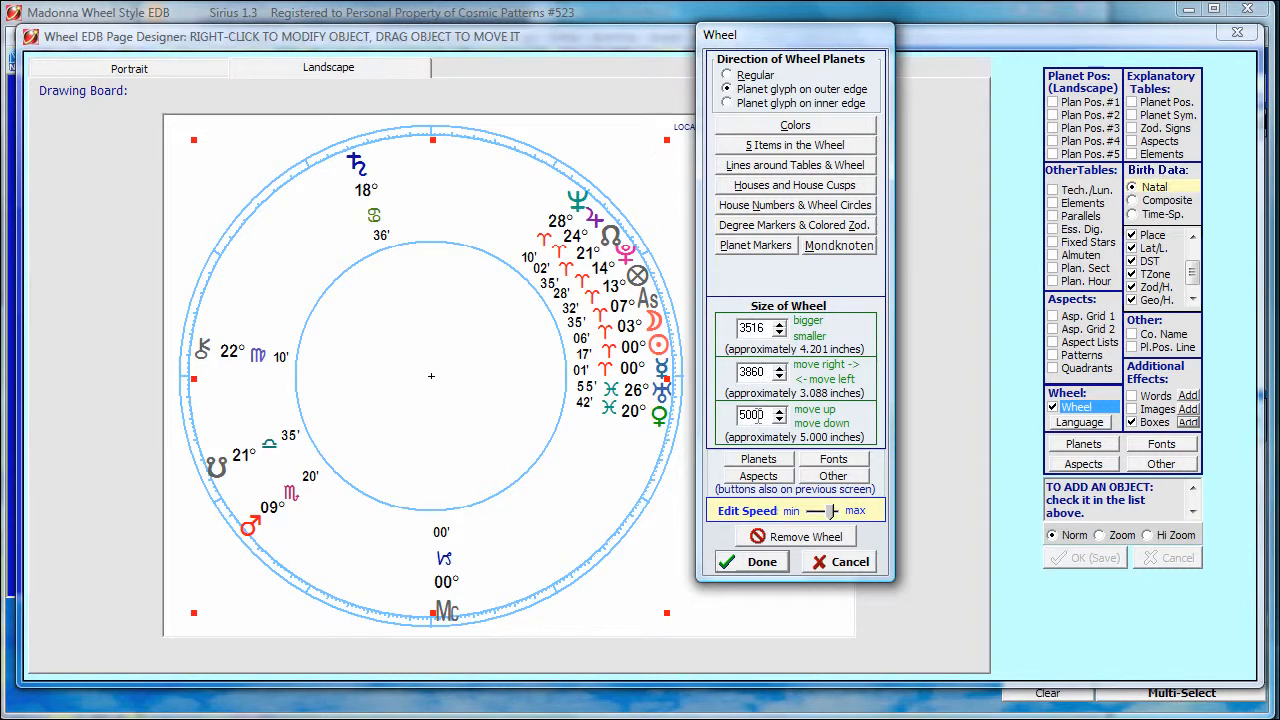
click(847, 563)
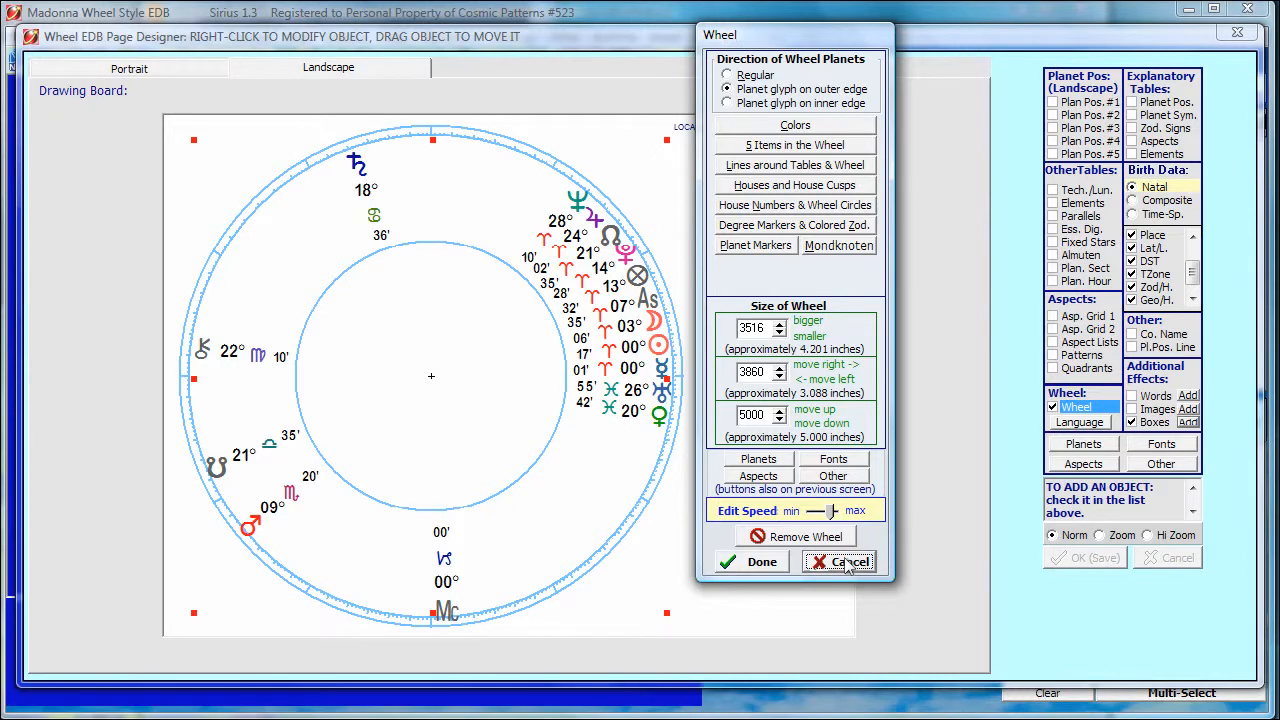
Lengthen the horizontal Item 1 line by setting its left edge to 3760 and its right edge to 3960
click(1189, 422)
click(394, 233)
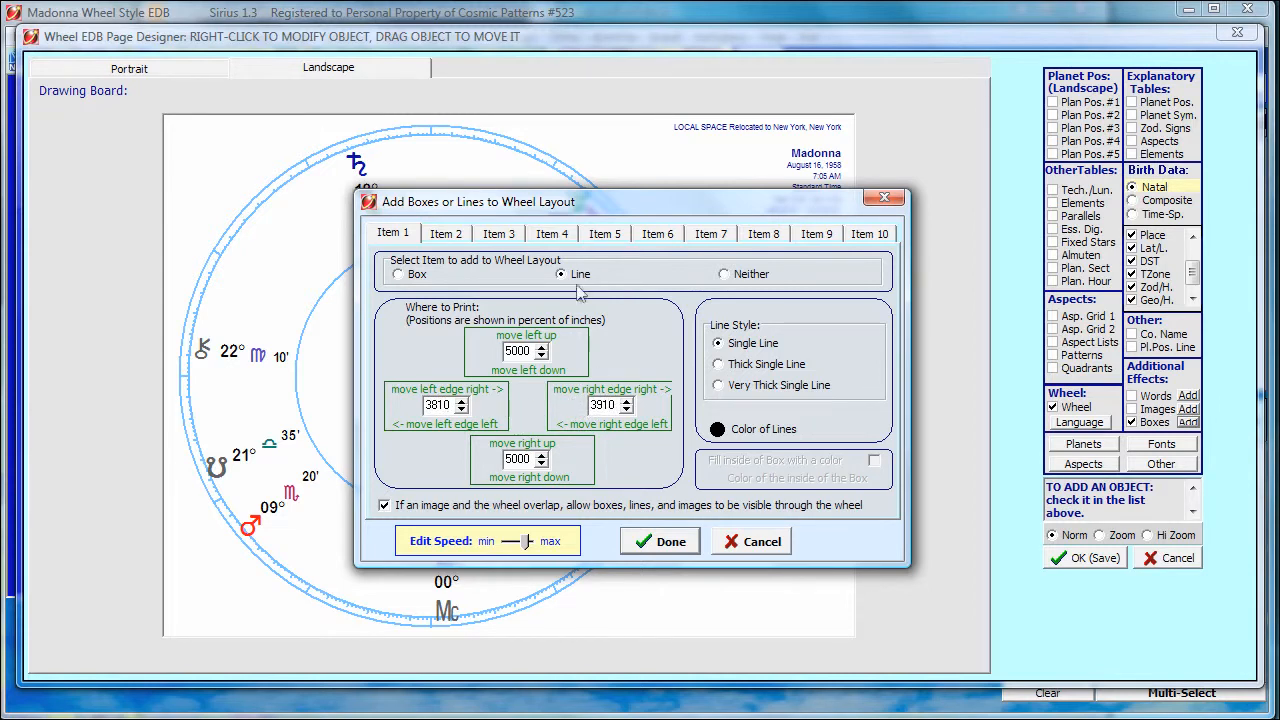
drag(514, 203, 700, 195)
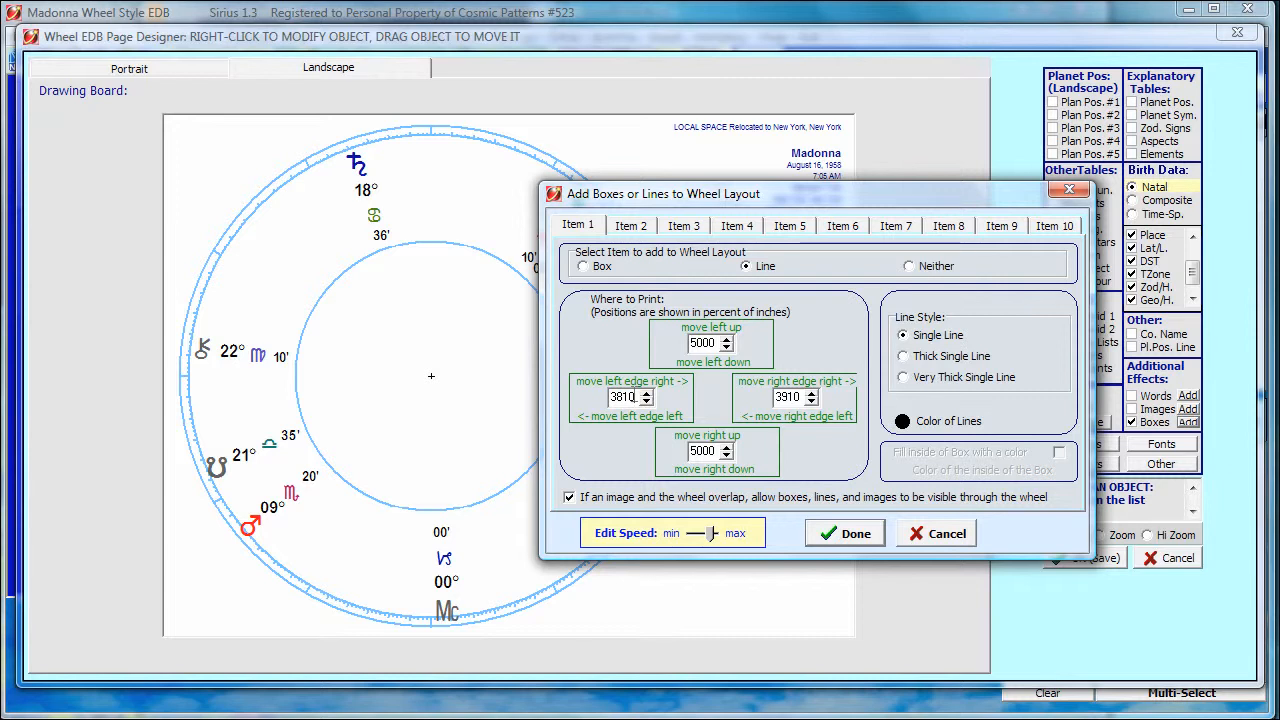
drag(634, 397, 588, 397)
text(7)
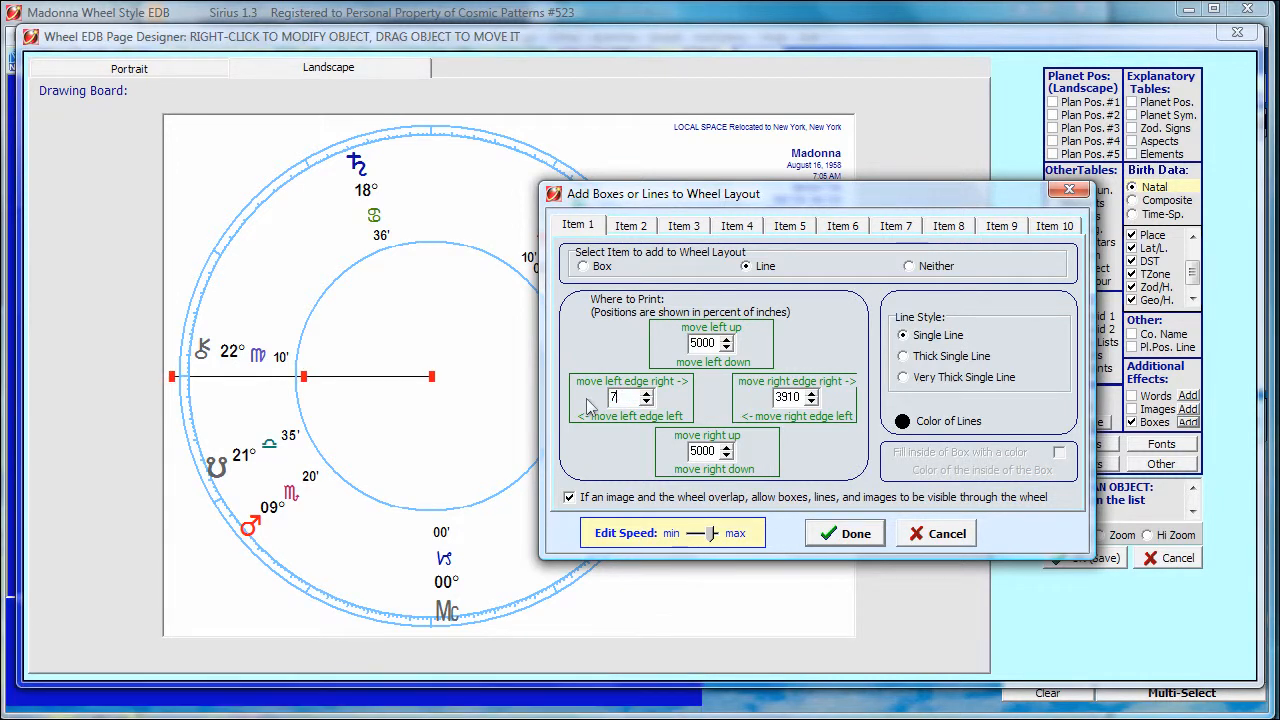
text(760)
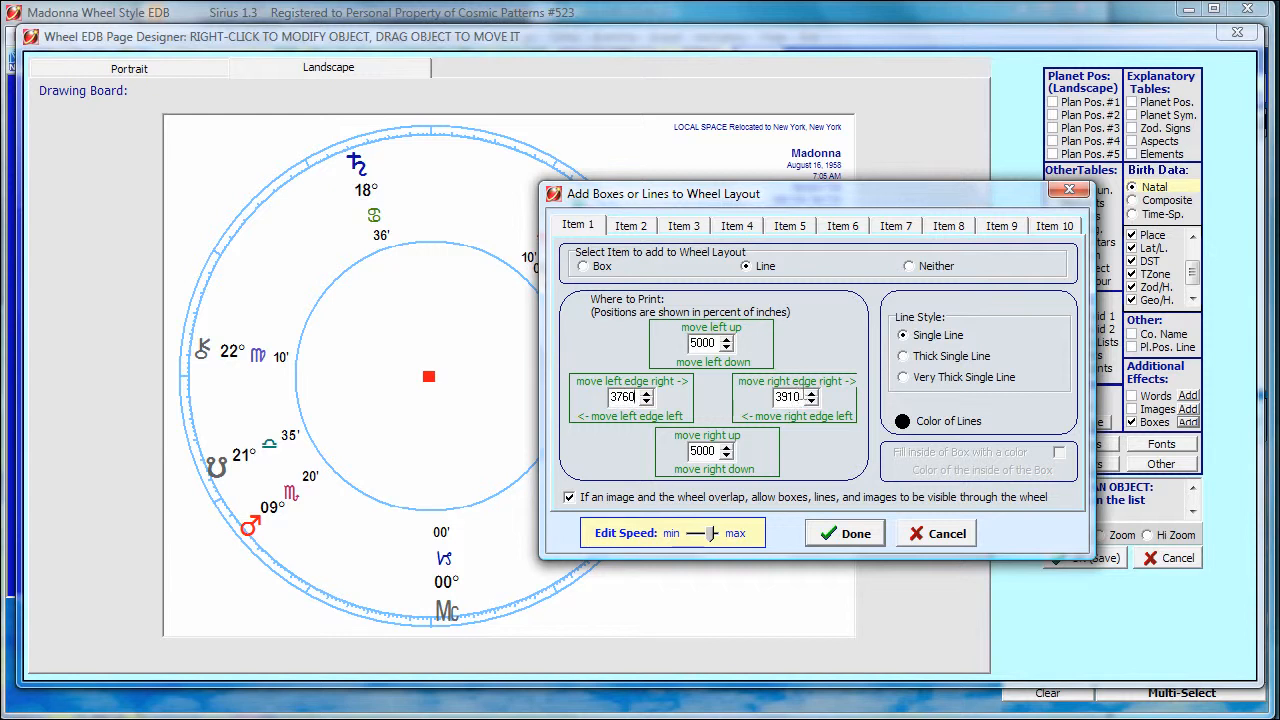
double_click(800, 397)
text(9)
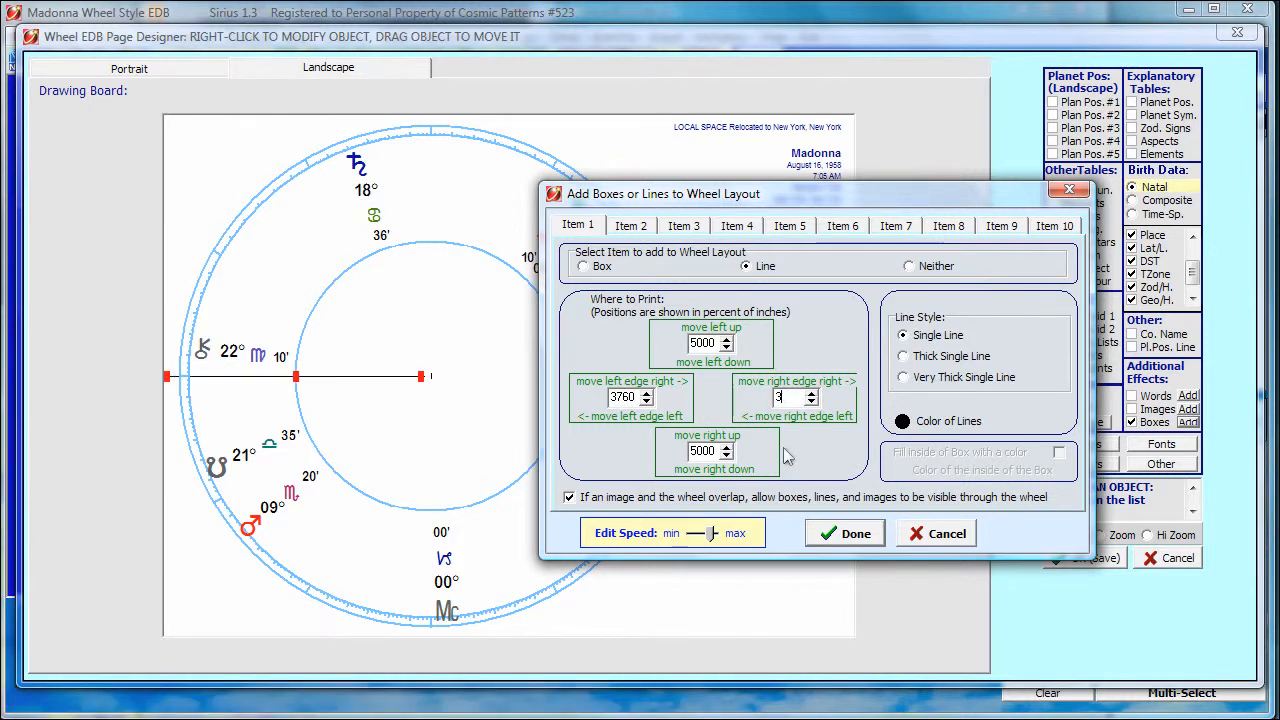
text(960)
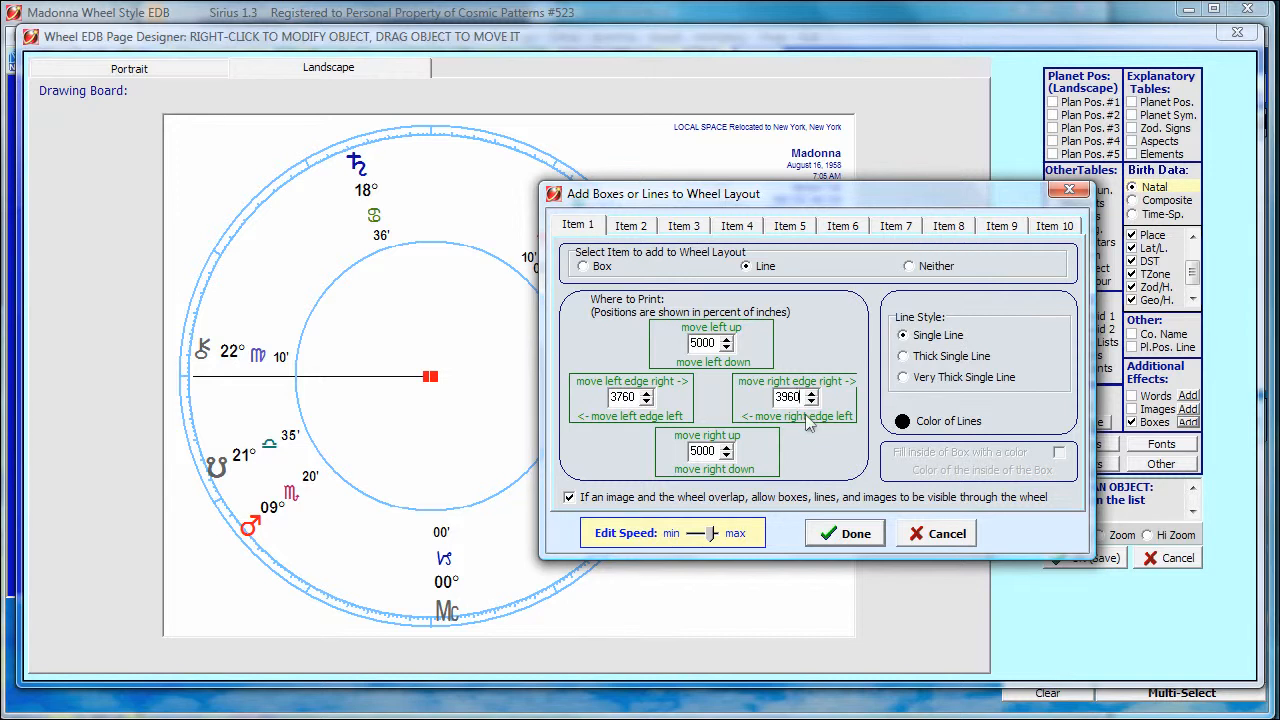
Lengthen the vertical Item 2 line upward by setting its left end's vertical position to 4900
click(628, 228)
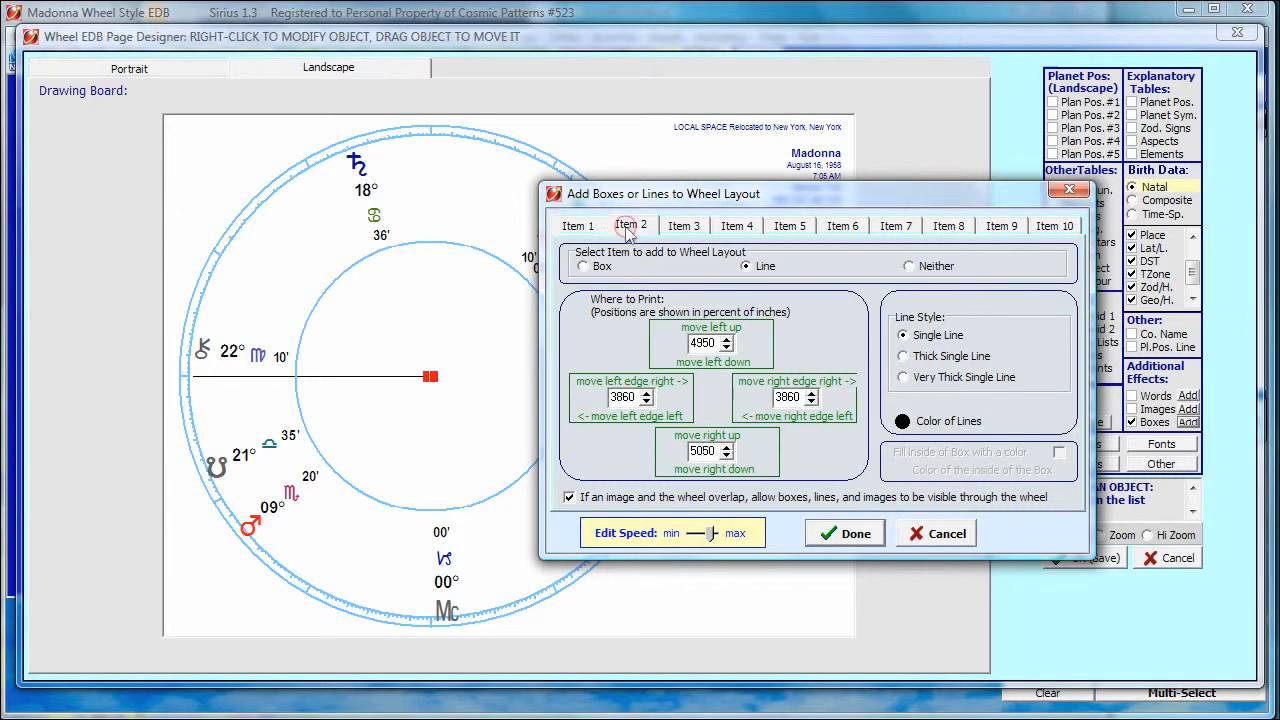
click(580, 228)
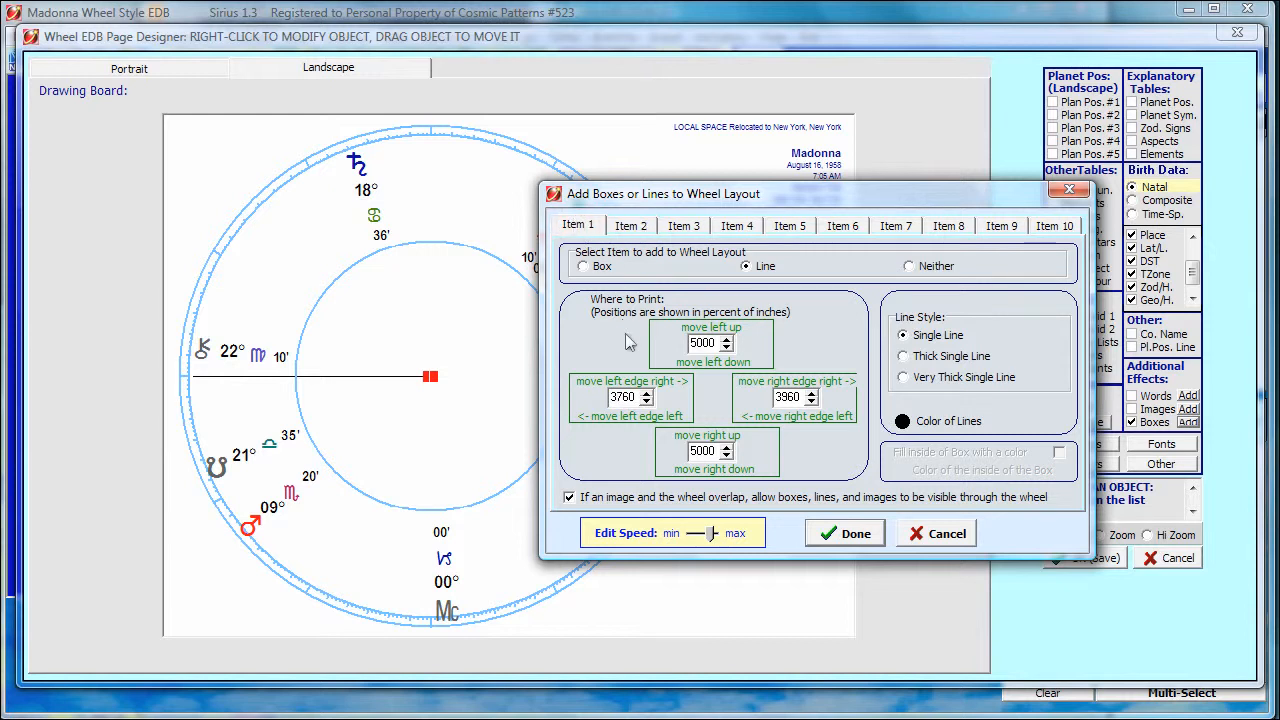
click(638, 226)
drag(716, 342, 674, 348)
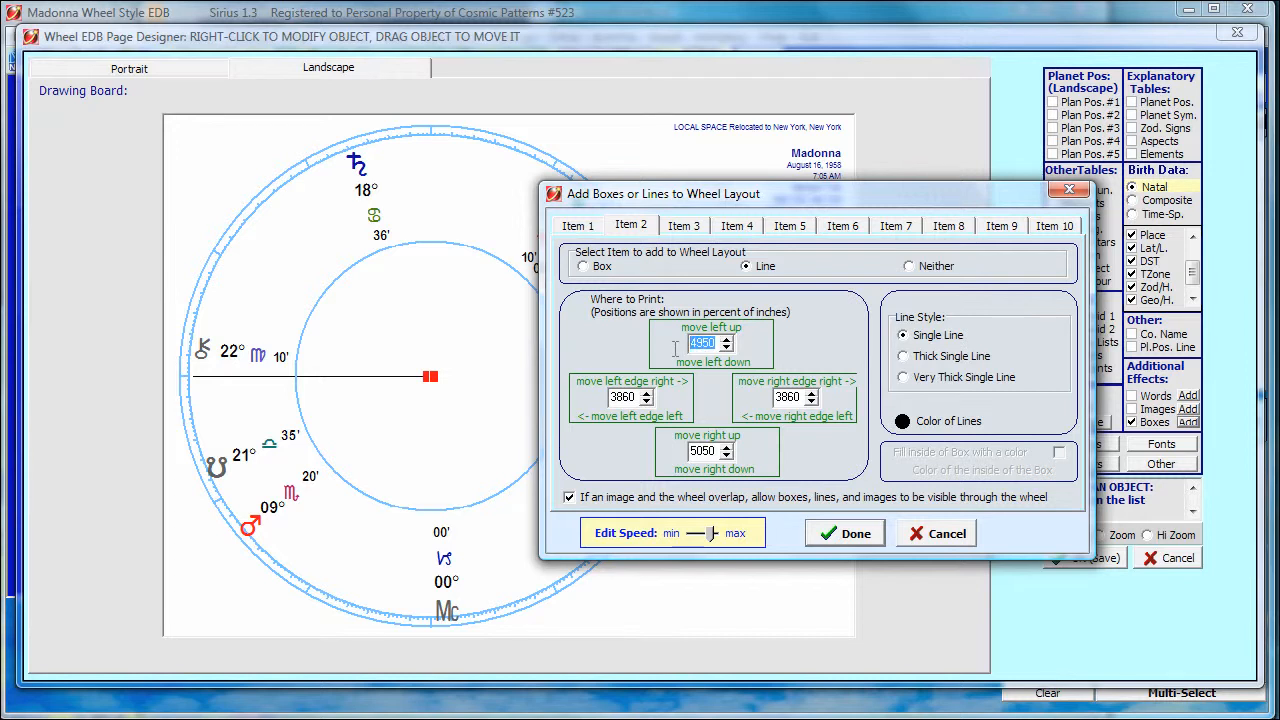
text(748)
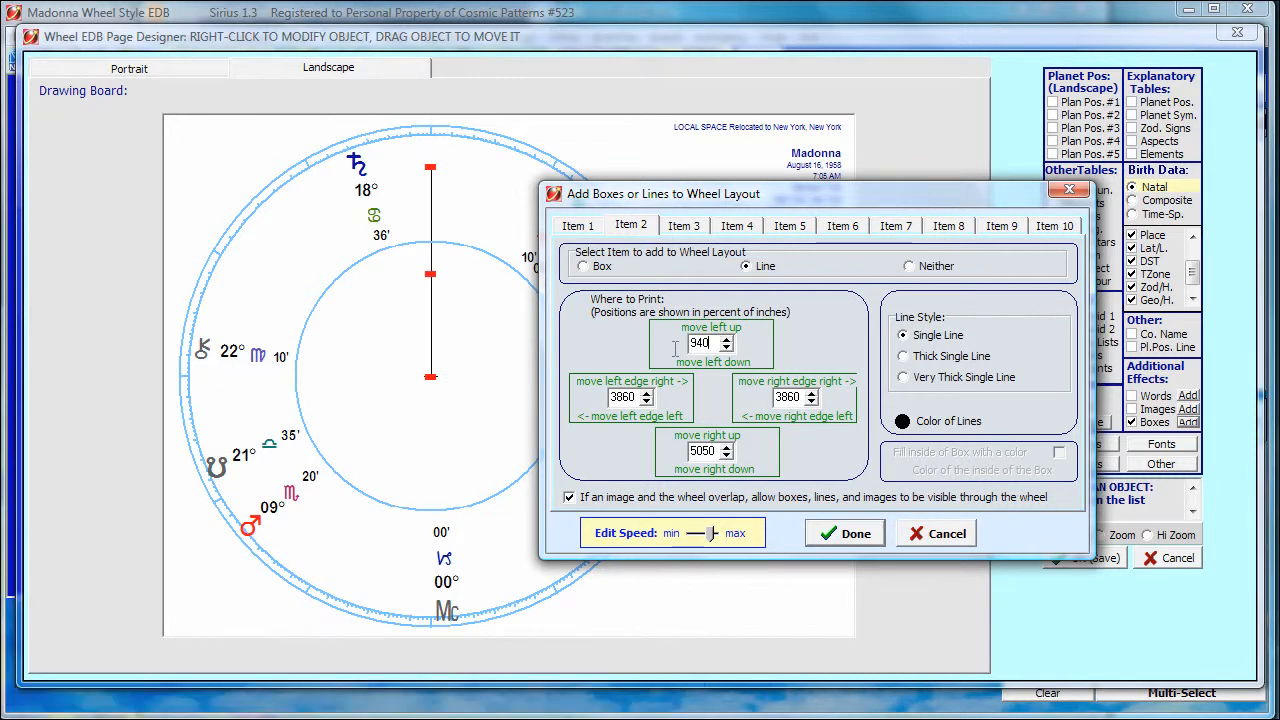
key(BackSpace)
key(BackSpace)
key(BackSpace)
text(4900)
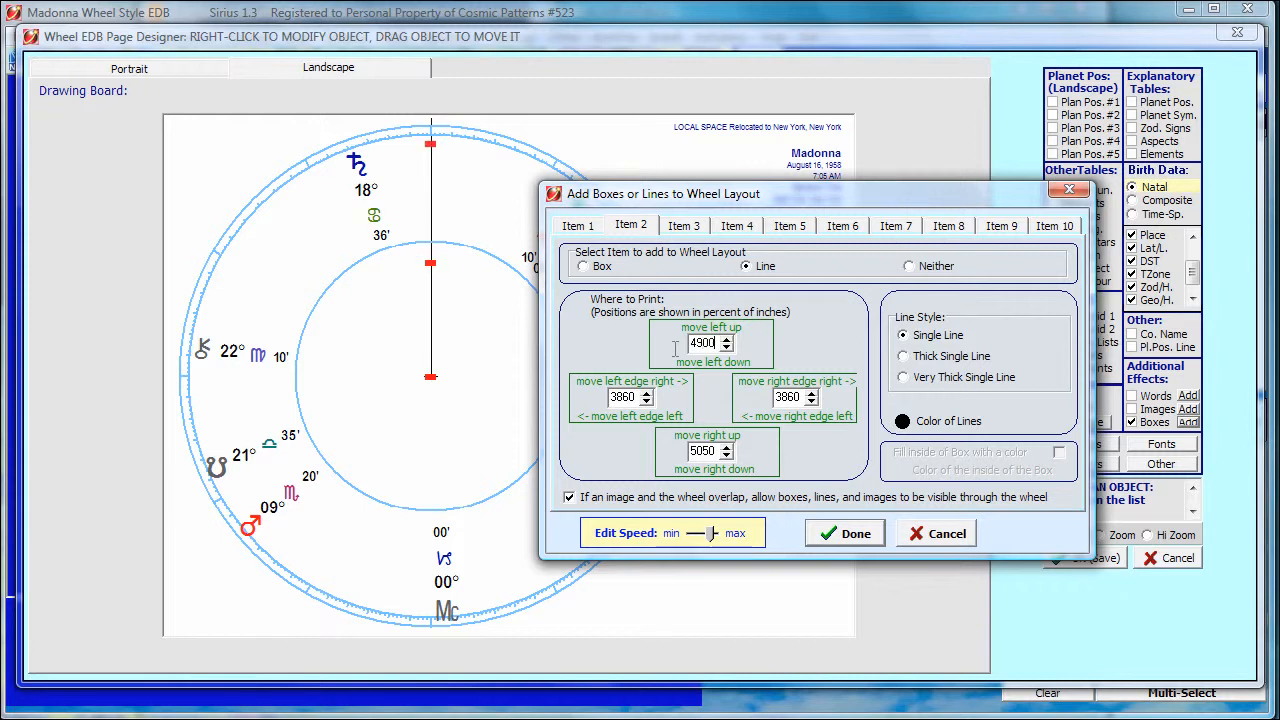
Set the vertical position of the Item 2 line's right end to 5100 and apply the lines to the wheel layout
drag(720, 450, 684, 452)
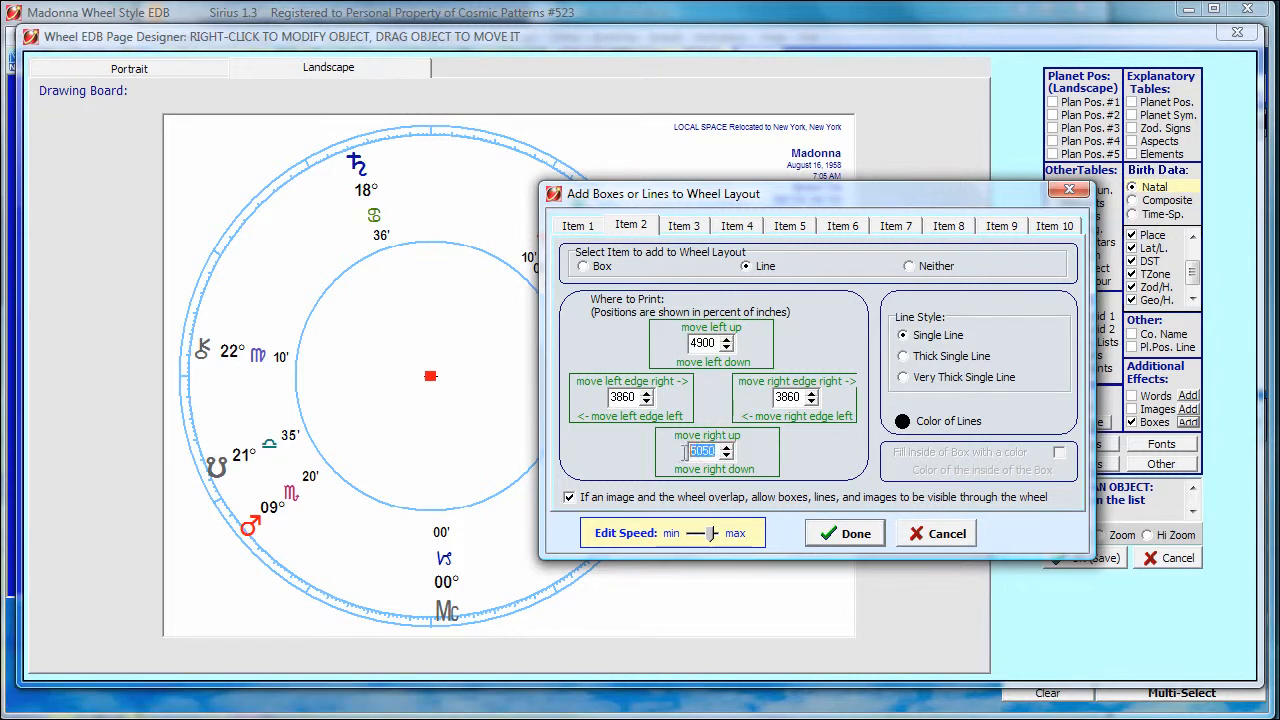
text(15)
key(BackSpace)
key(BackSpace)
text(5100)
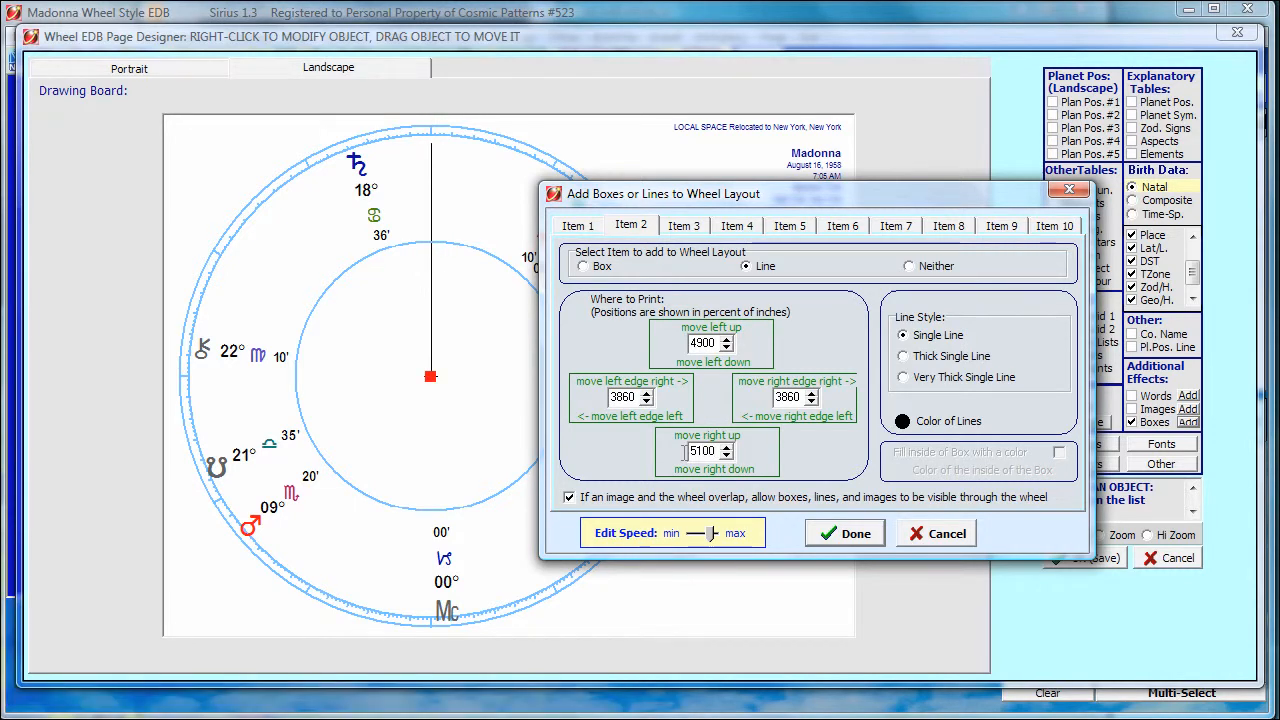
click(853, 535)
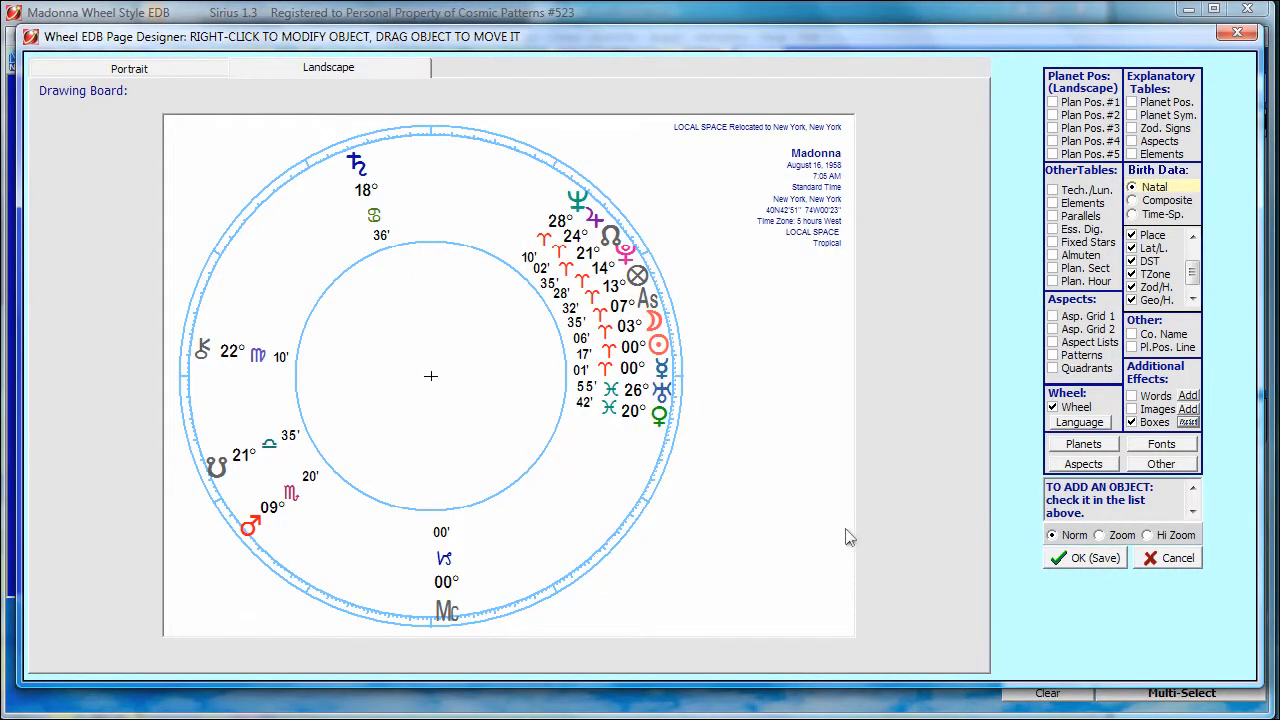
Review the Item 1 and Item 2 line positions that form the cross at the wheel's center
click(644, 445)
click(1188, 422)
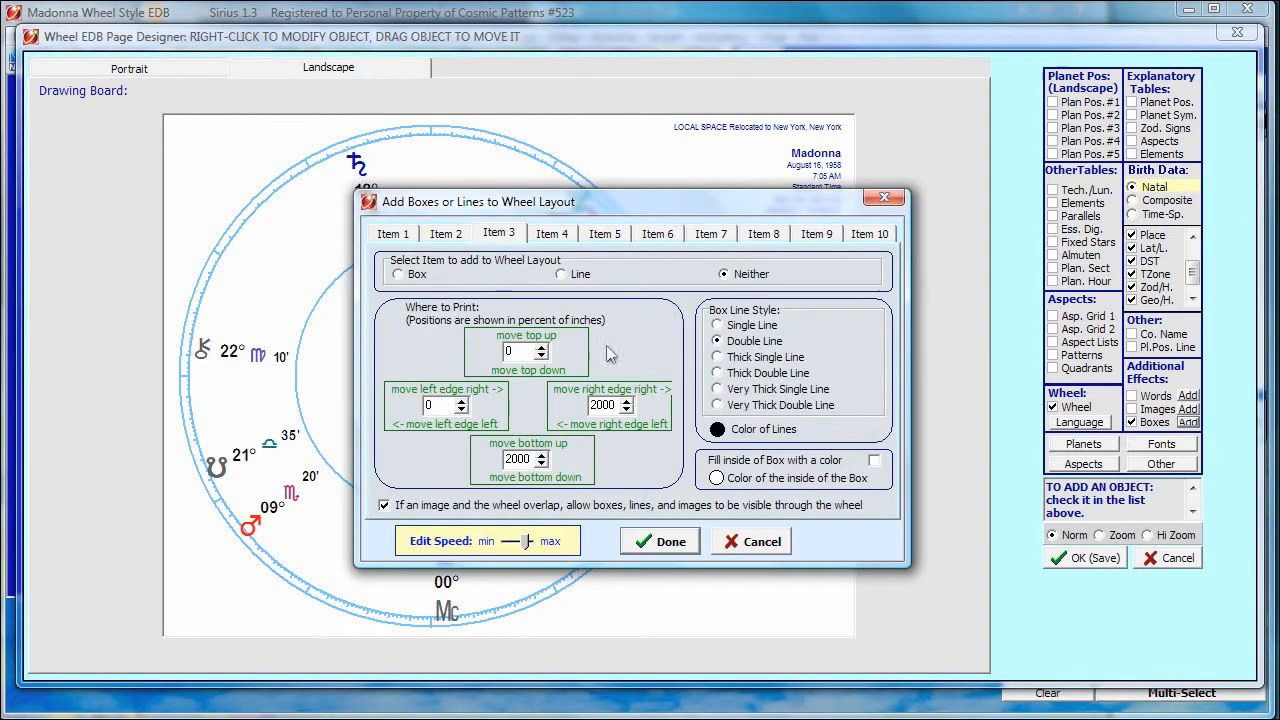
click(393, 233)
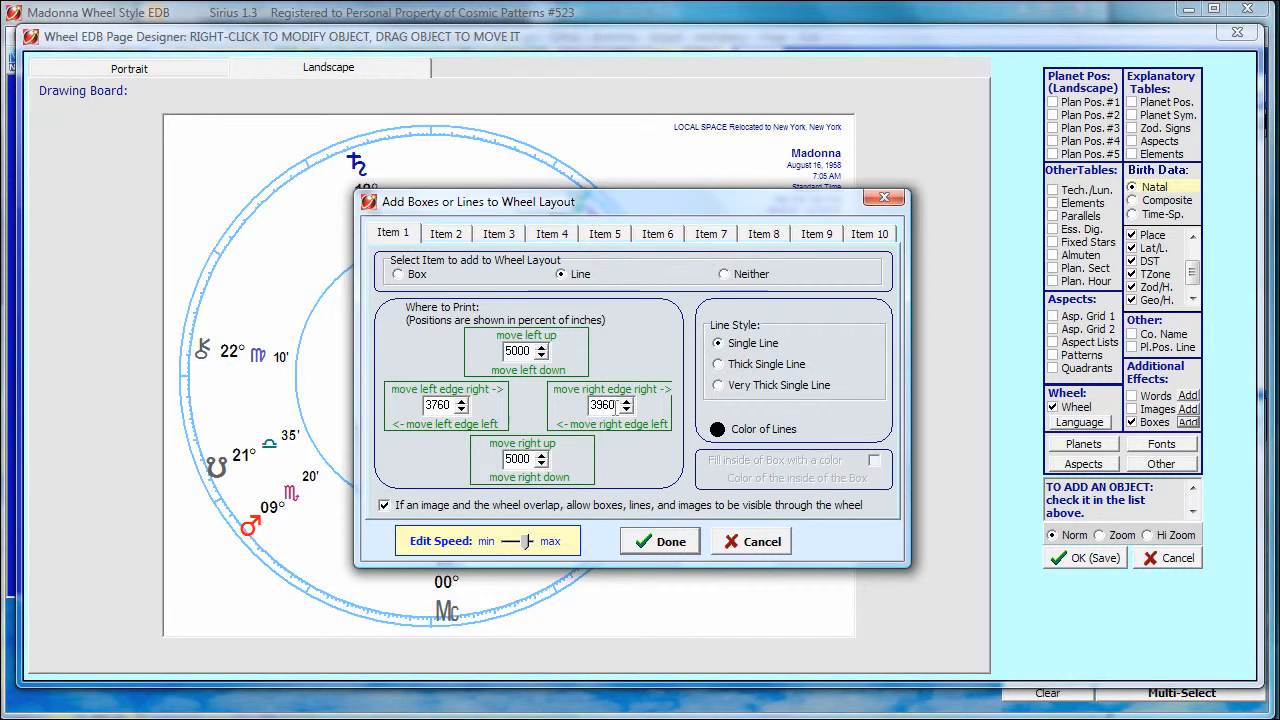
click(456, 237)
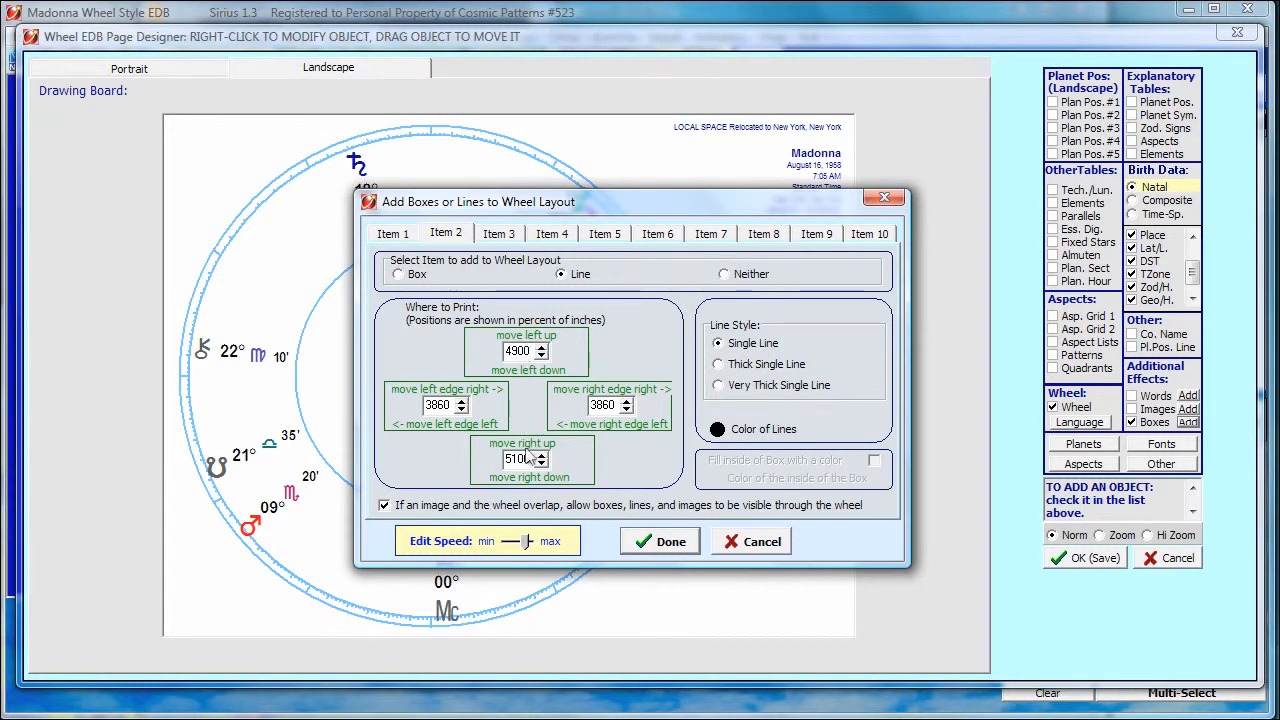
drag(525, 210, 707, 210)
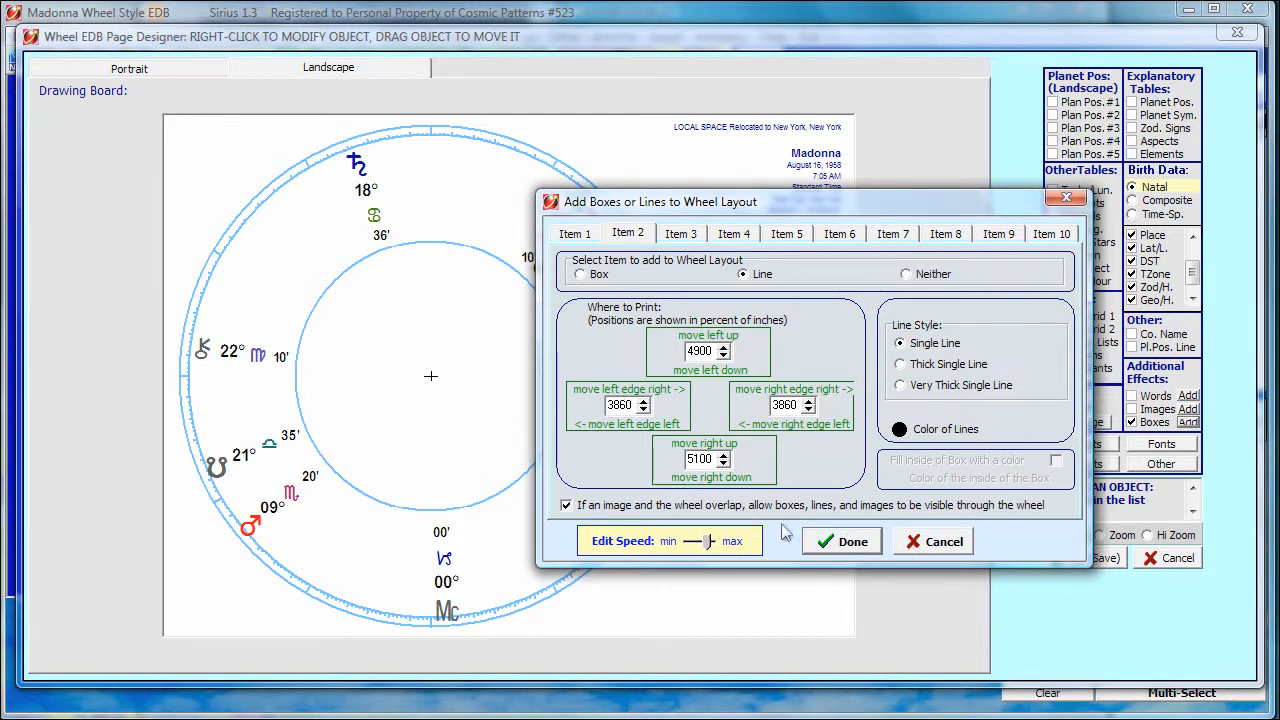
click(846, 542)
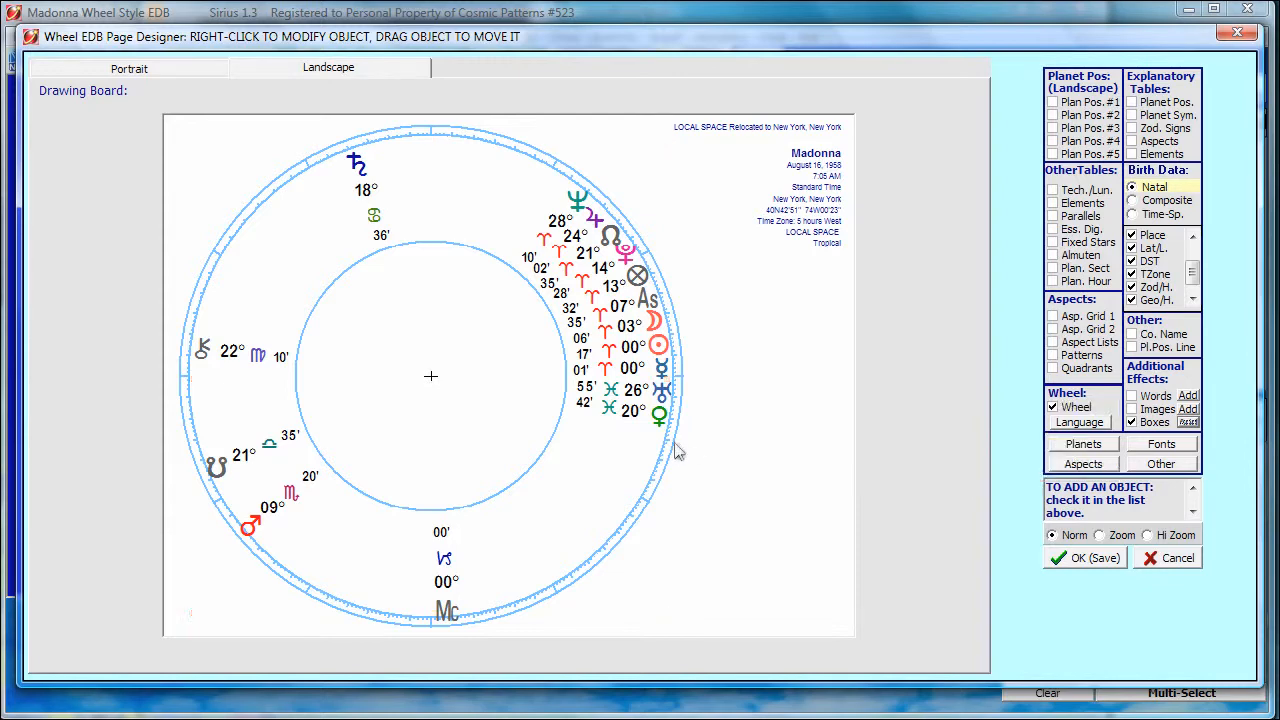
Save the page design and wheel customization, and display the chart in the unequally spaced Local Space Wheel style
click(1098, 560)
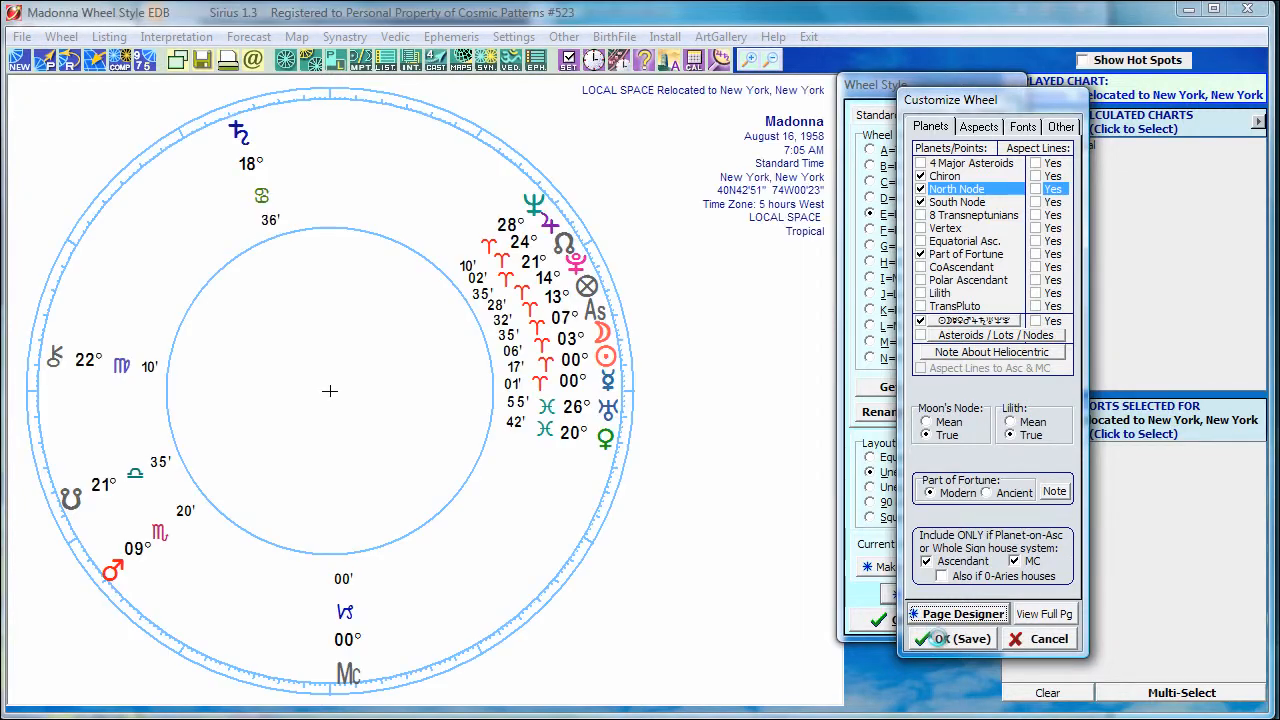
click(928, 639)
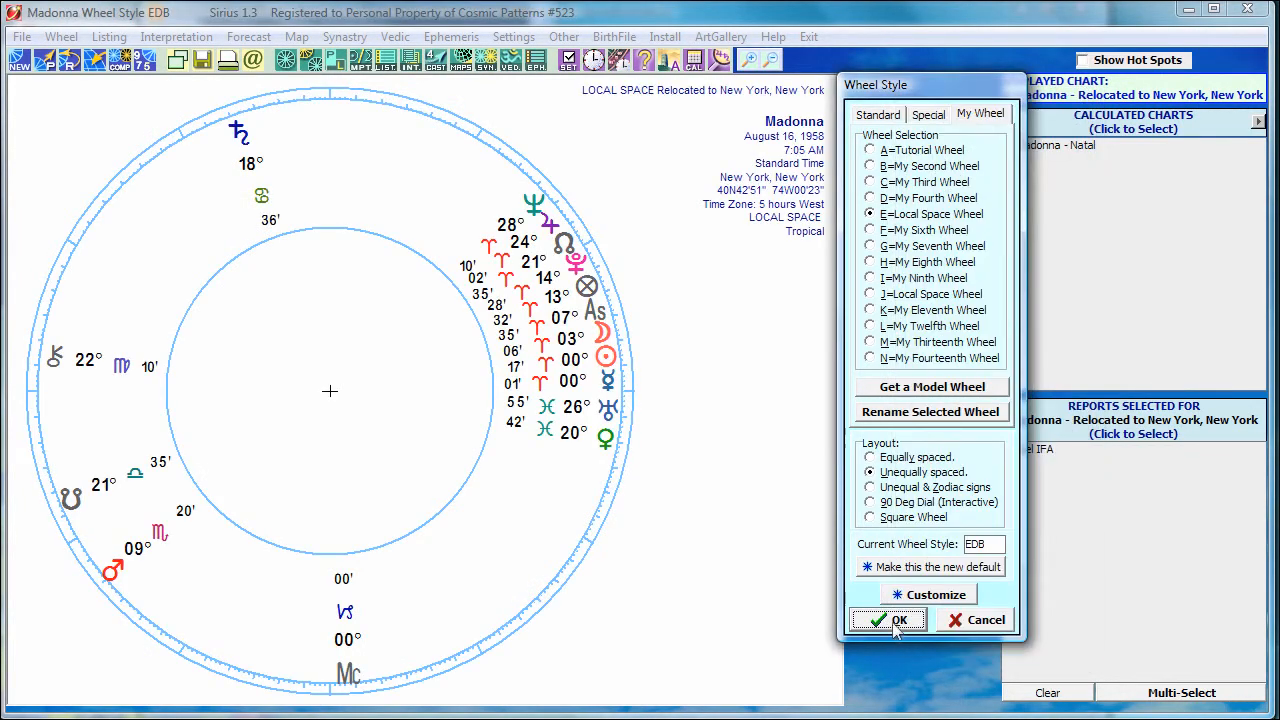
click(892, 620)
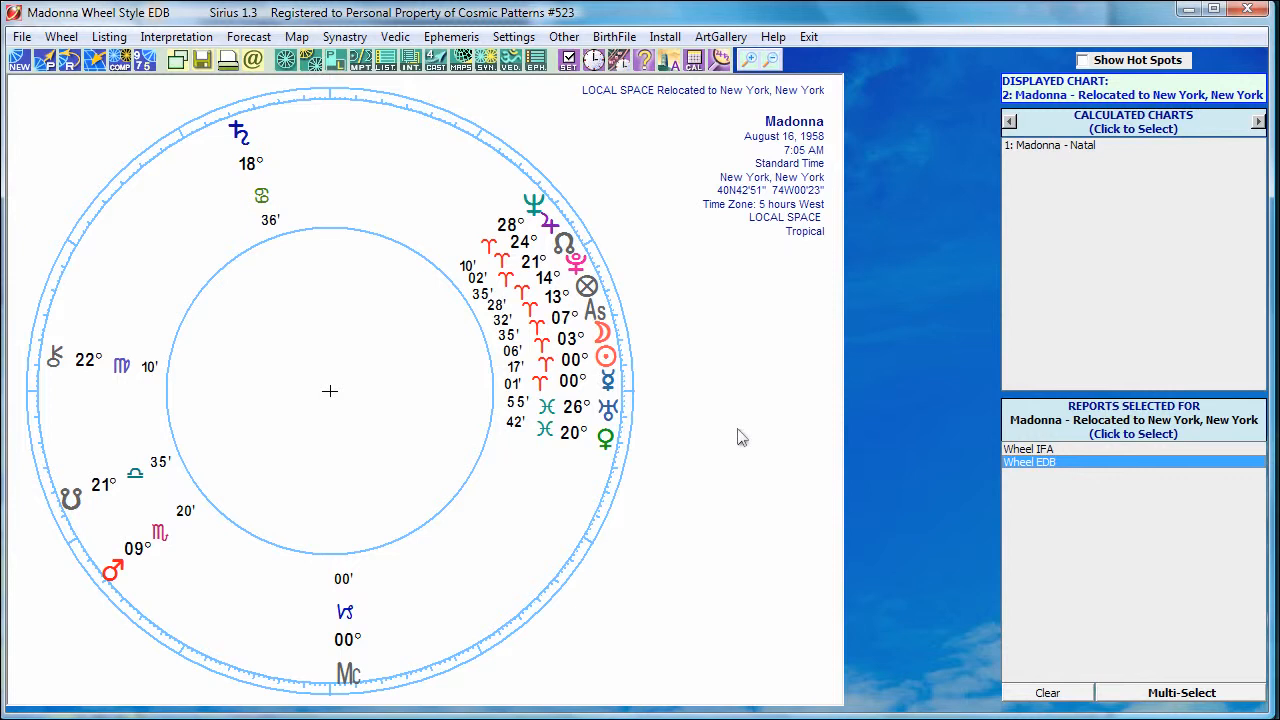
Add a new natal chart for Robert Redford using the birth data stored in the database
key(alt+f)
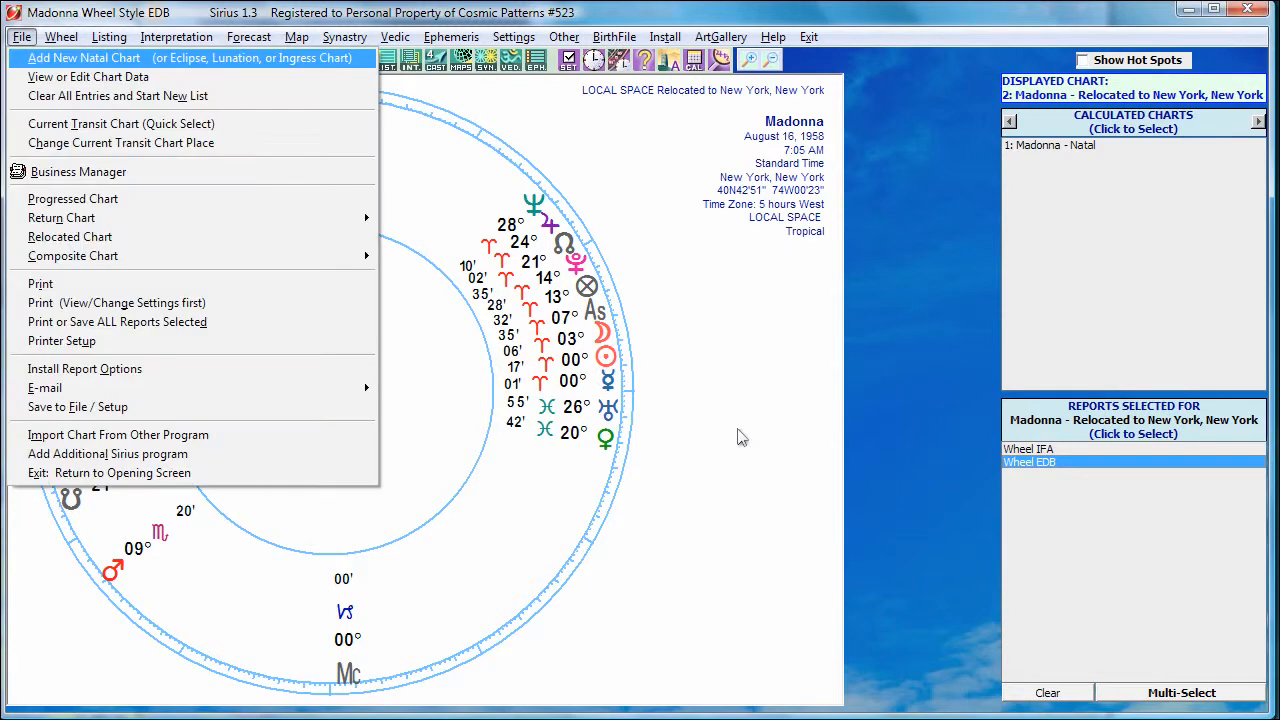
key(Return)
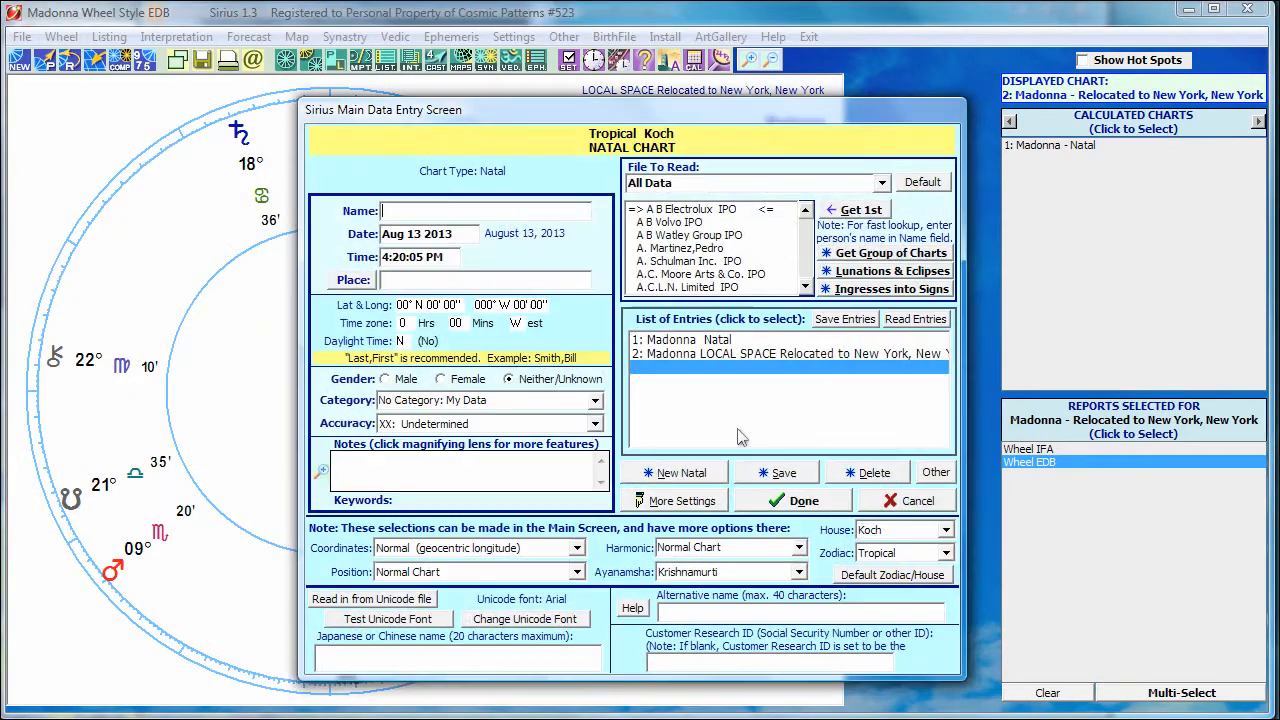
text(redford,rober)
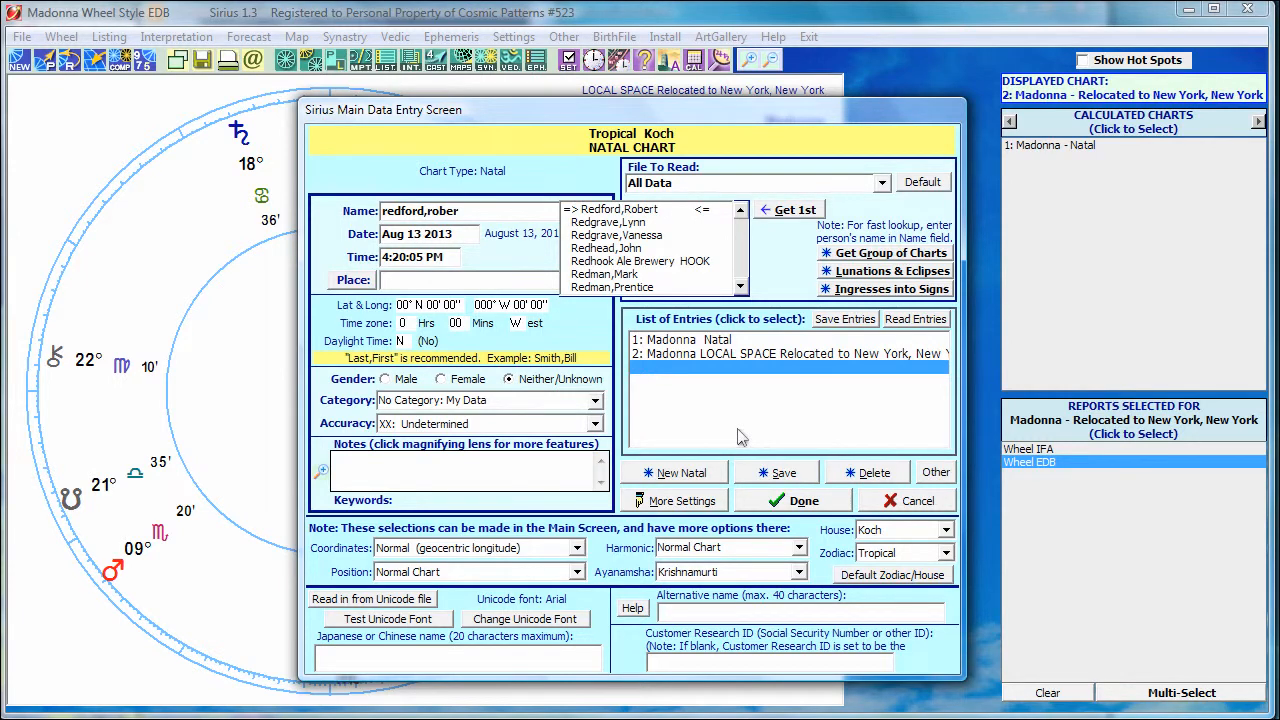
key(Return)
key(Return)
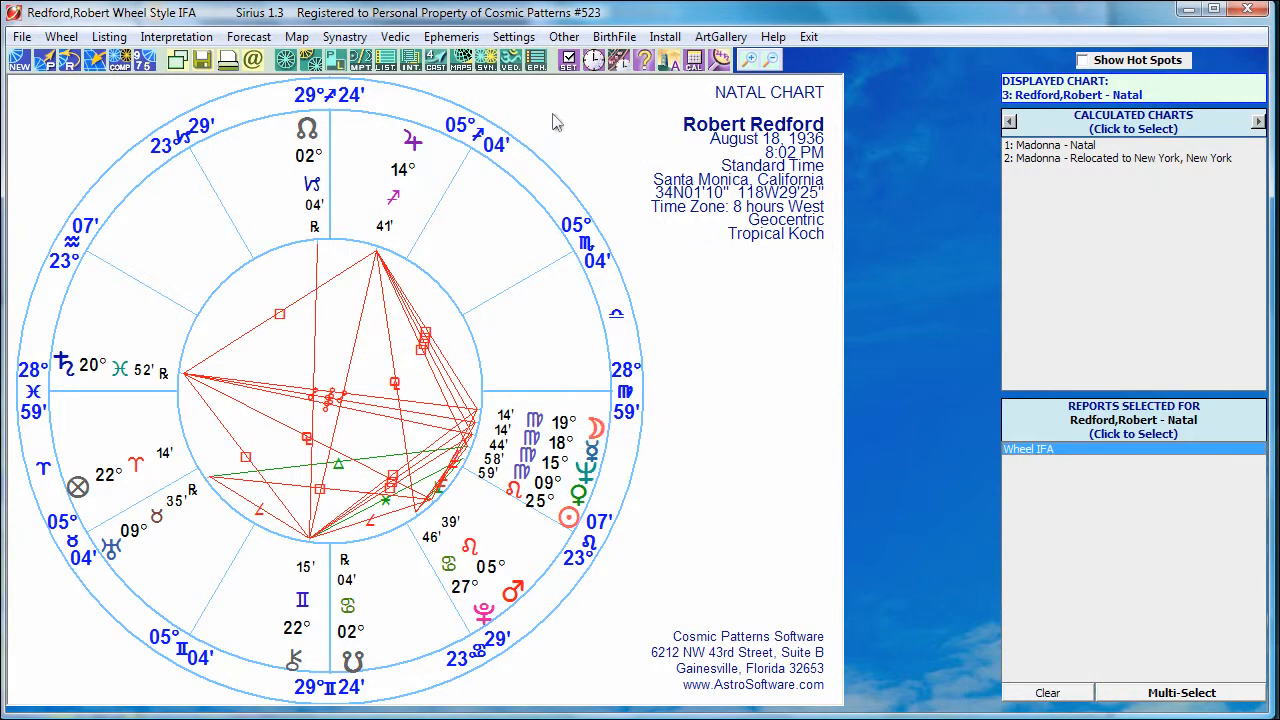
click(568, 60)
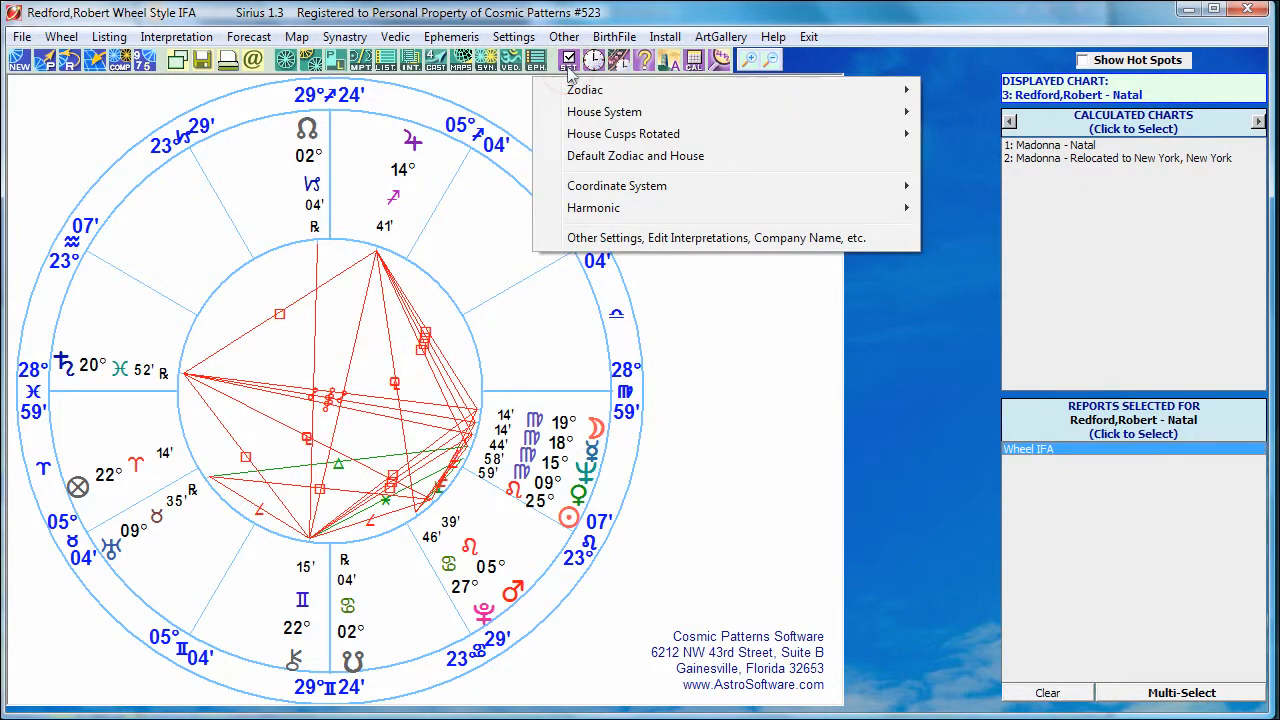
click(618, 242)
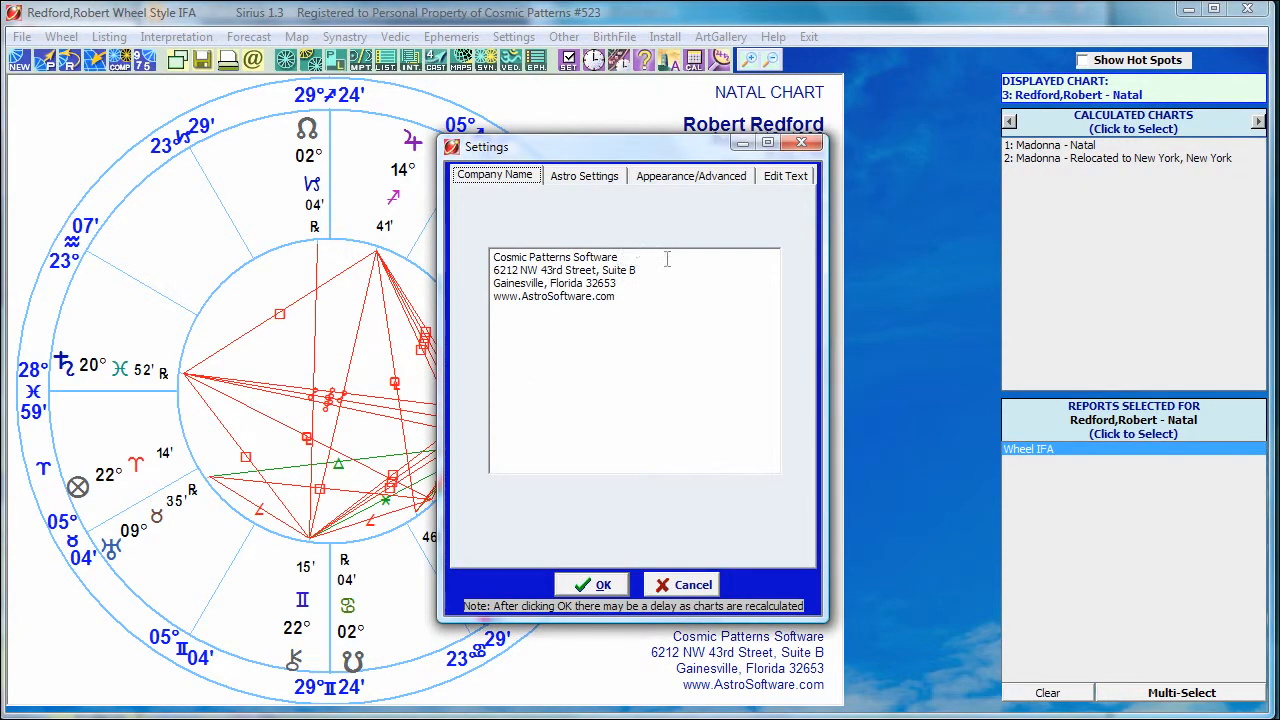
click(697, 584)
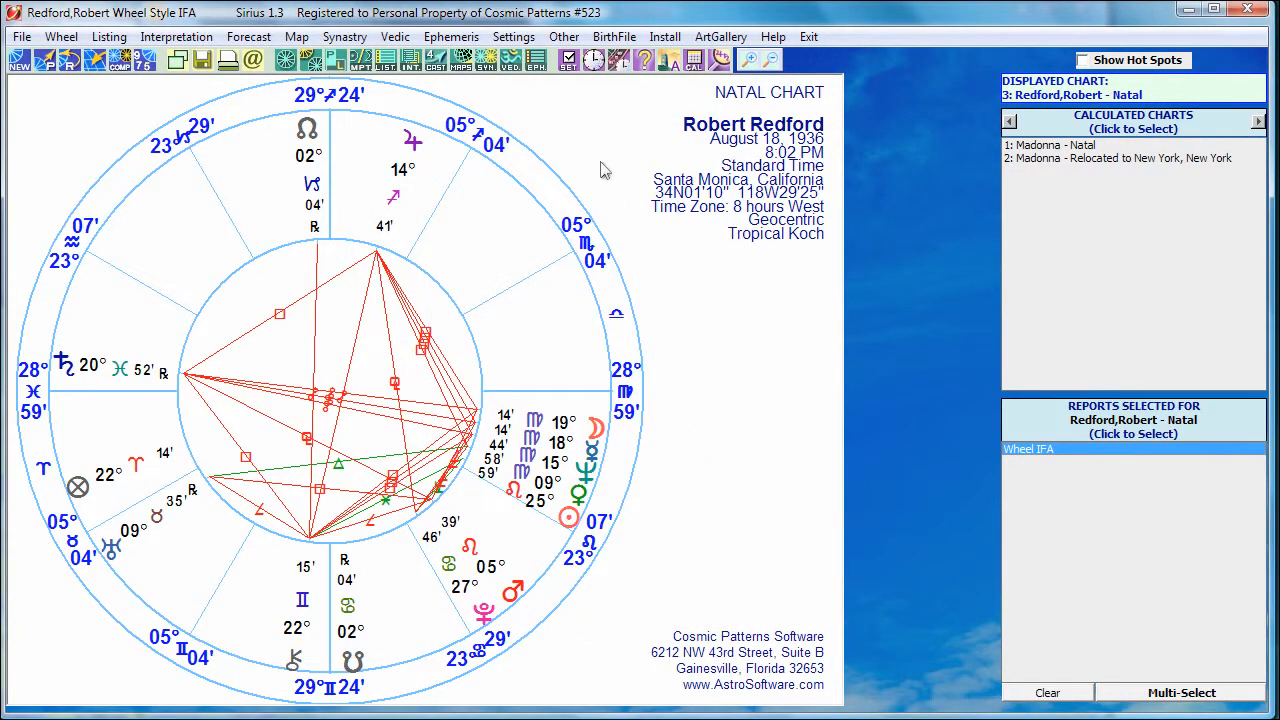
Switch the Redford chart's coordinate system to Local Space and accept the preselected chart wheel adjustments
click(569, 62)
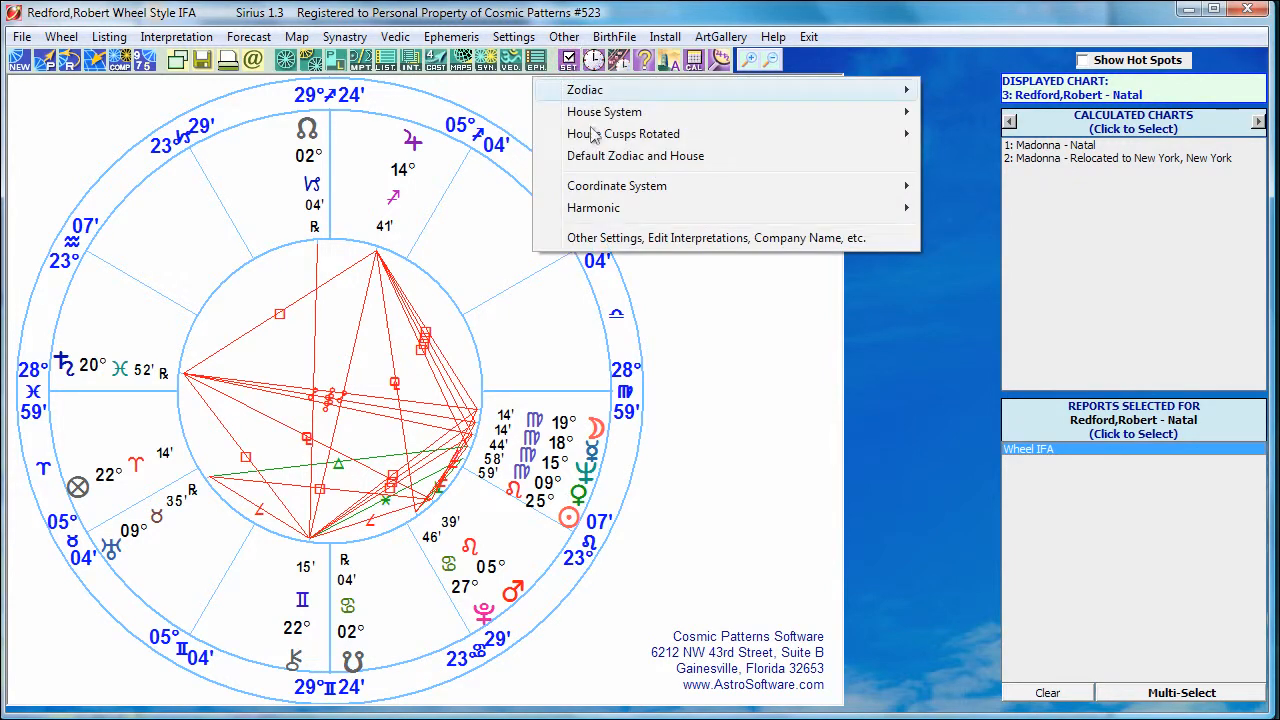
mouse_move(880, 186)
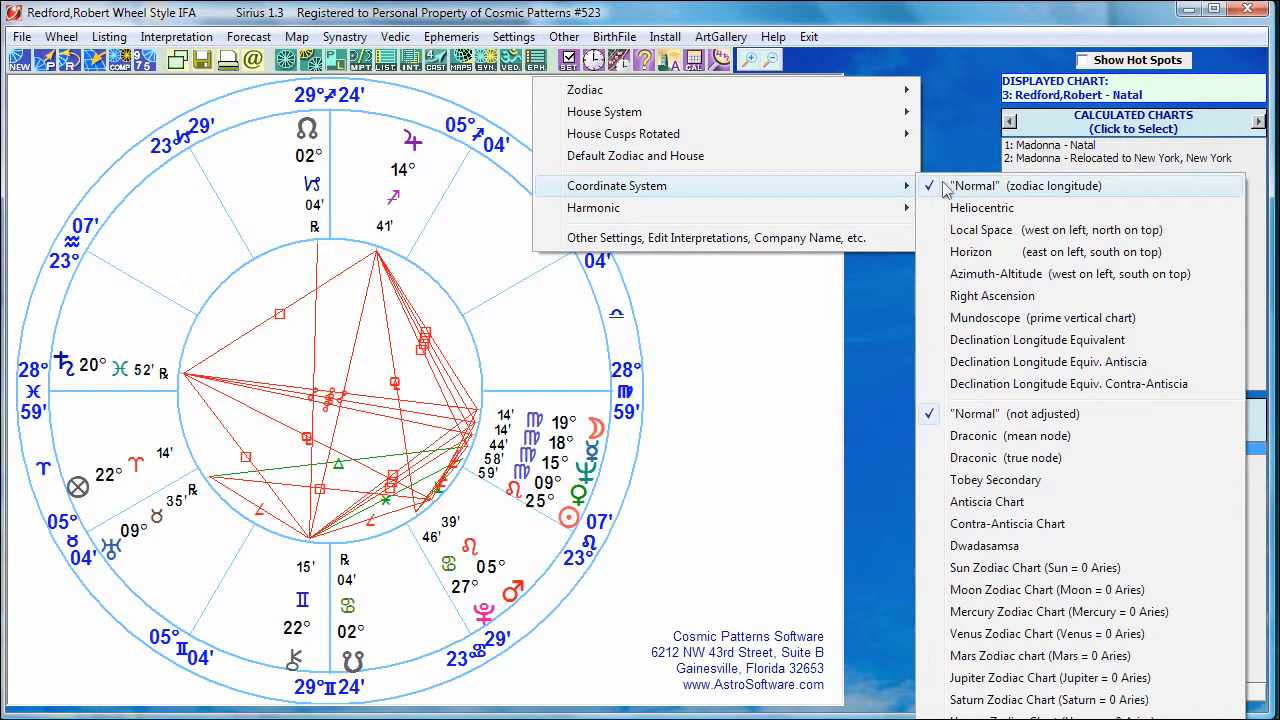
click(1041, 232)
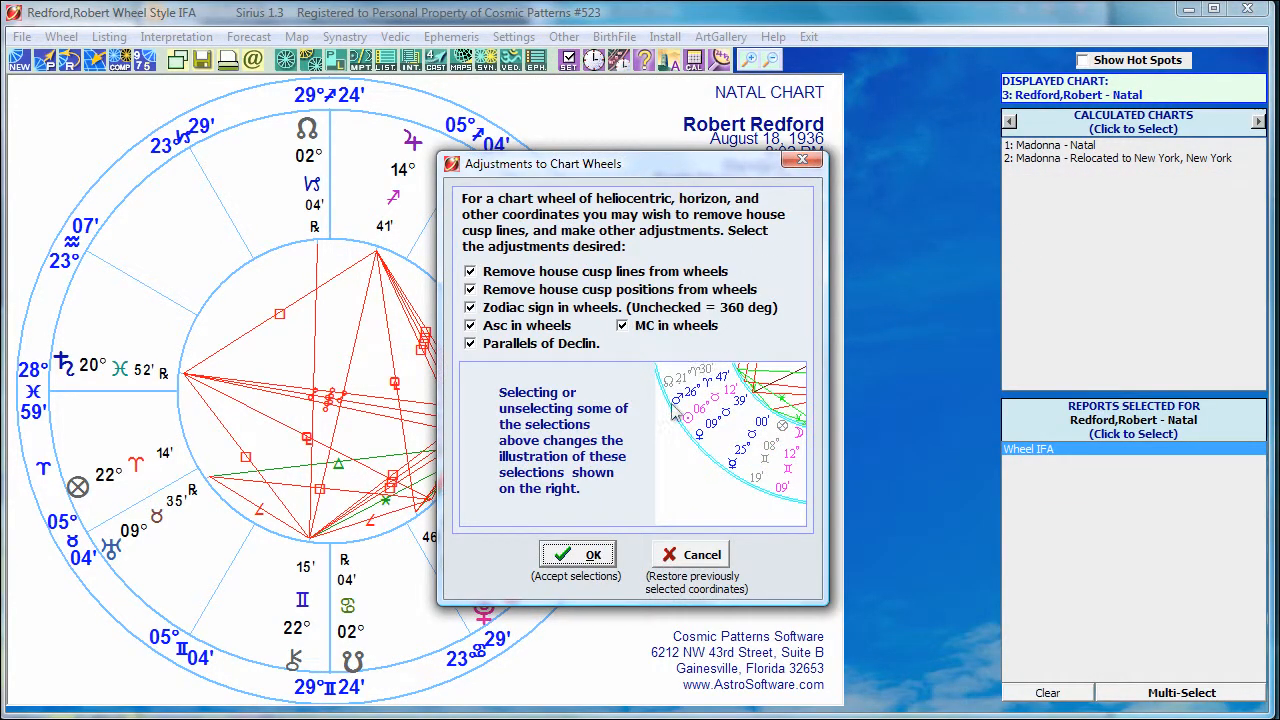
click(593, 556)
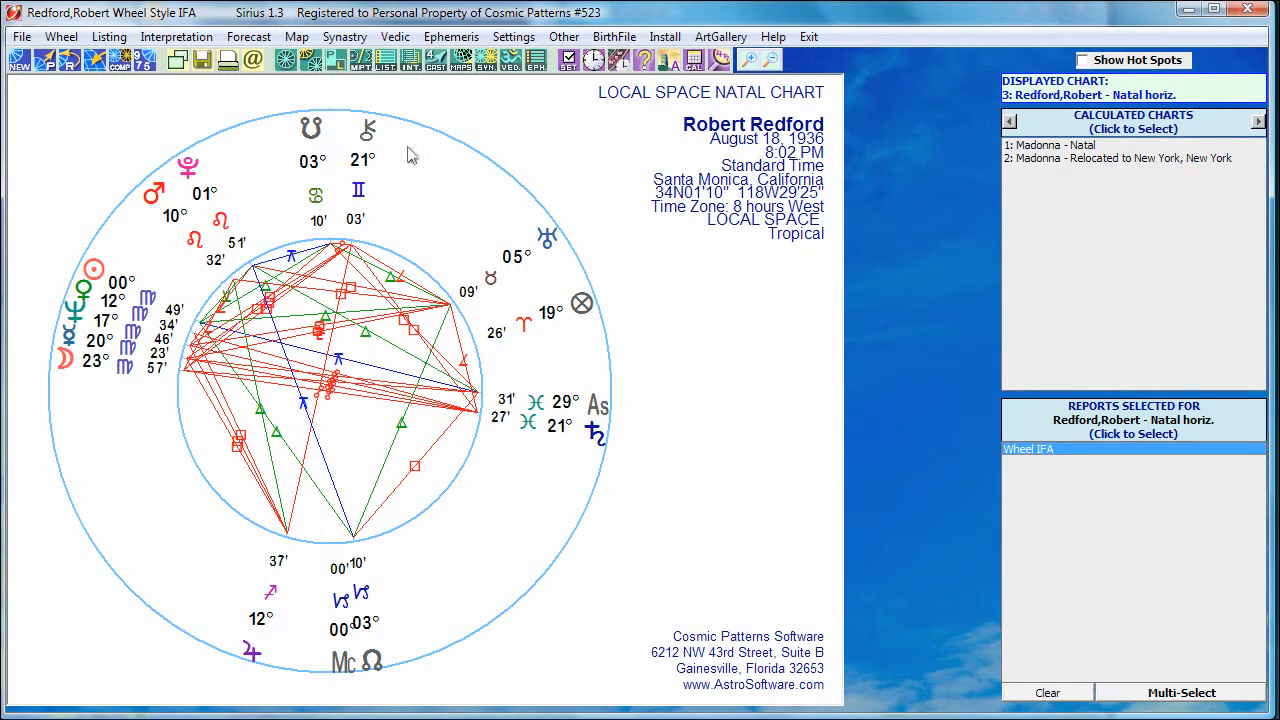
Apply the custom wheel style E=Local Space Wheel with the unequally spaced layout to the Redford chart
right_click(650, 216)
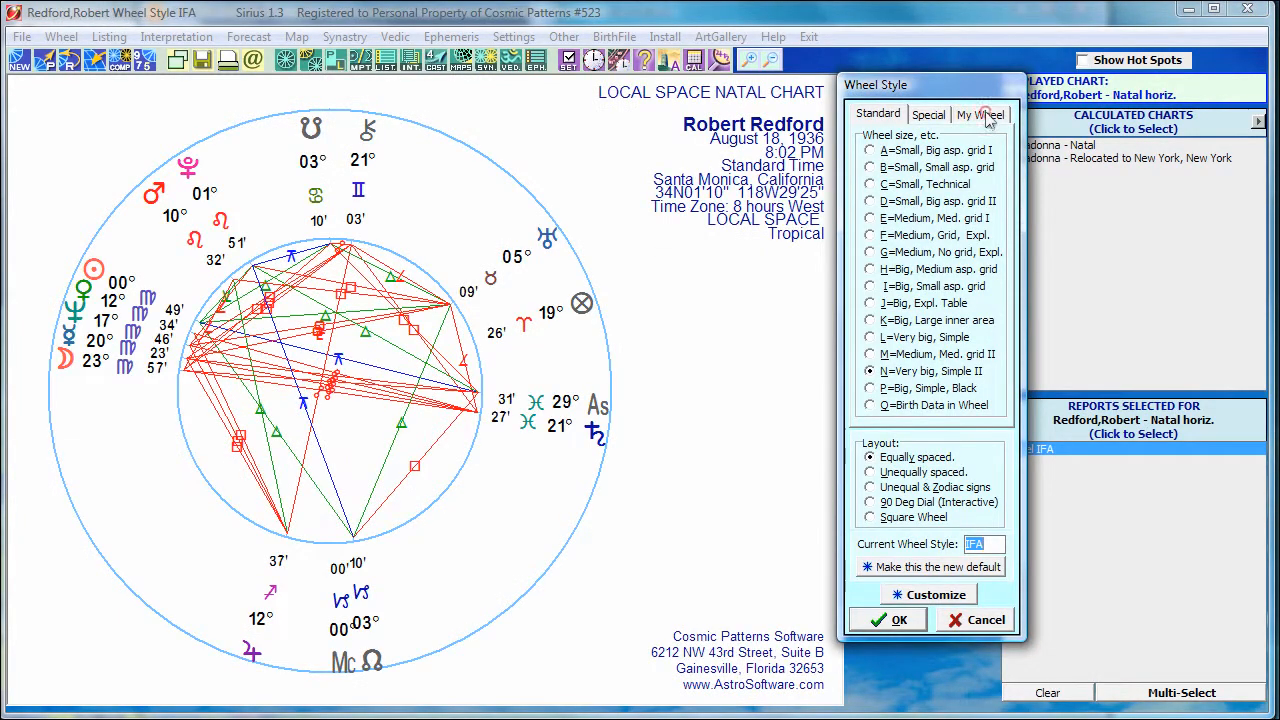
click(984, 115)
click(940, 214)
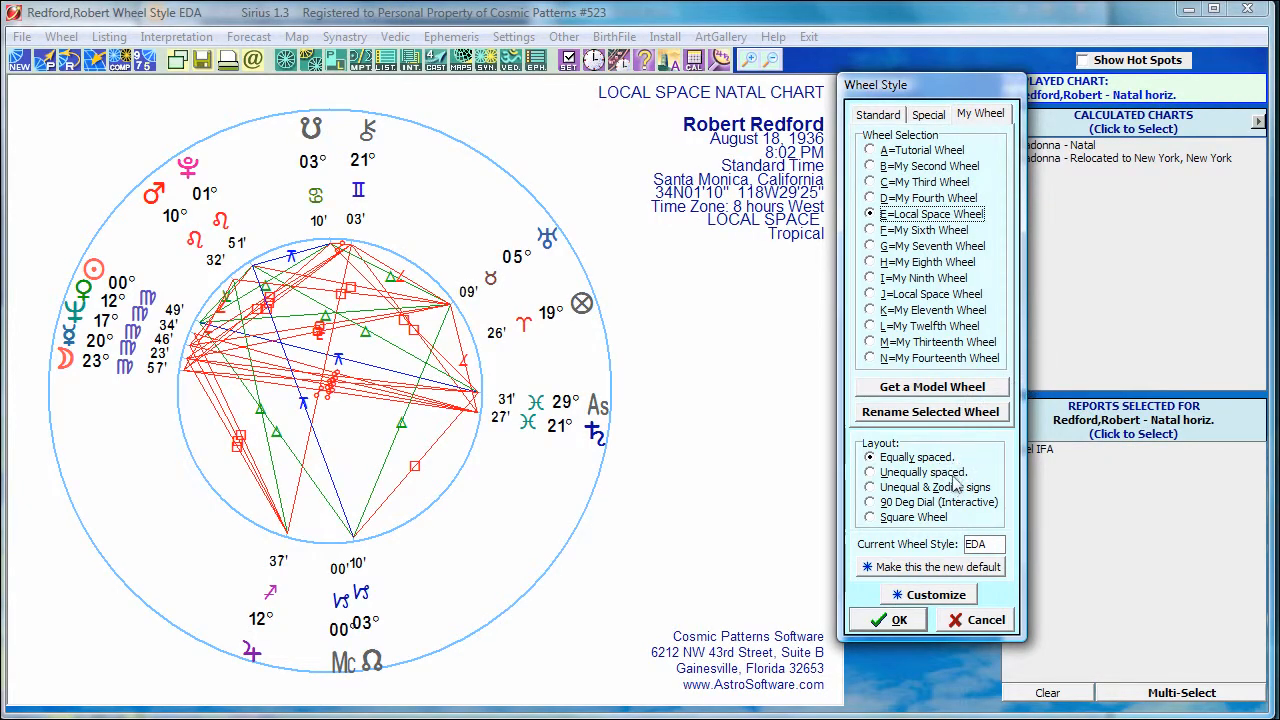
click(953, 476)
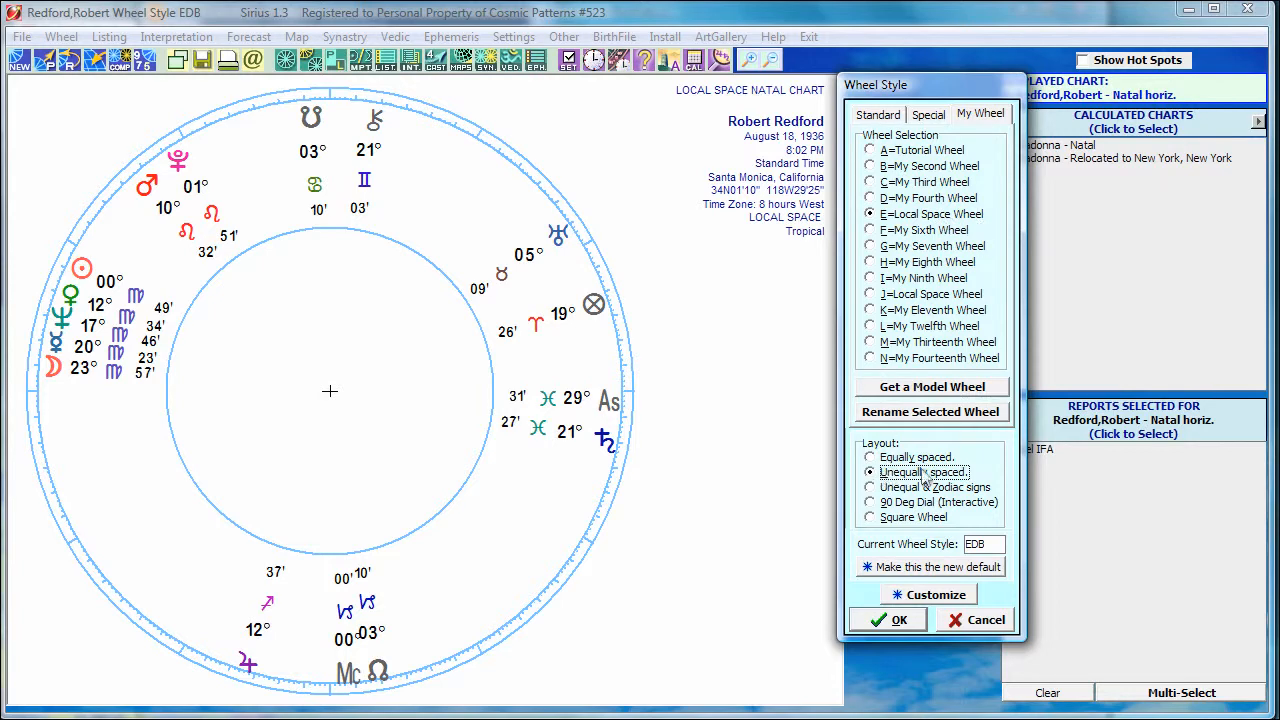
click(872, 614)
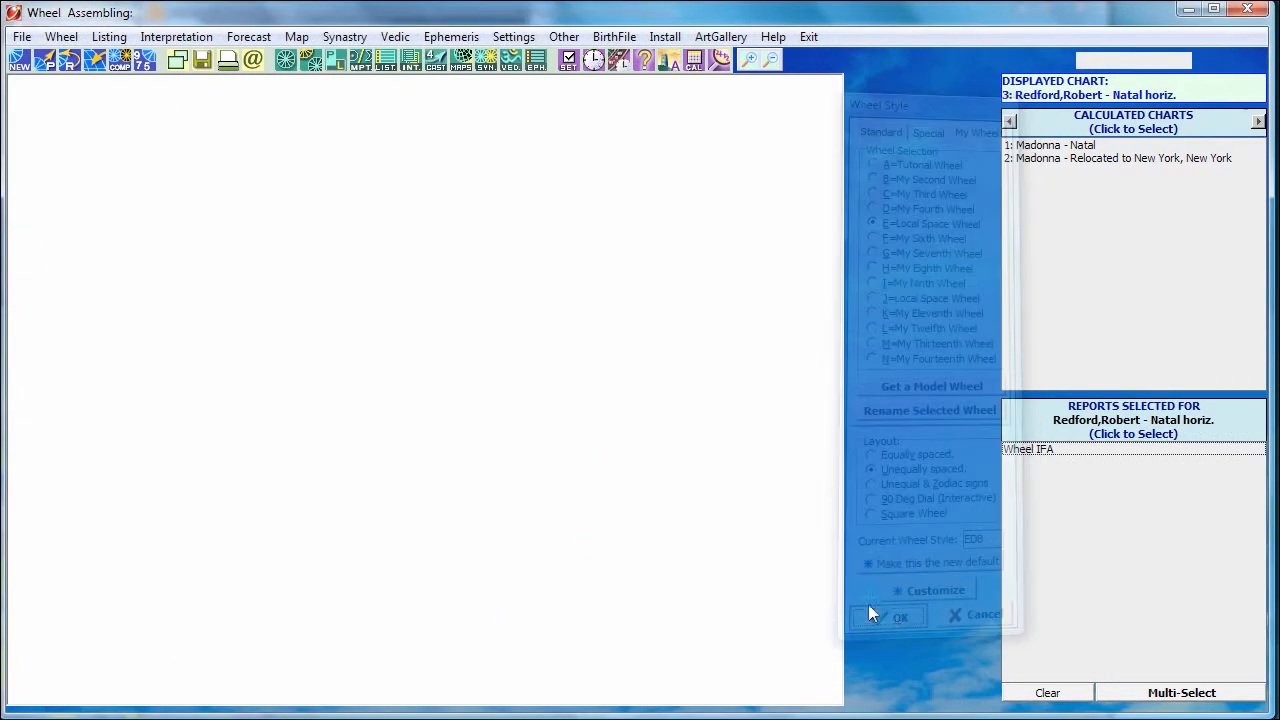